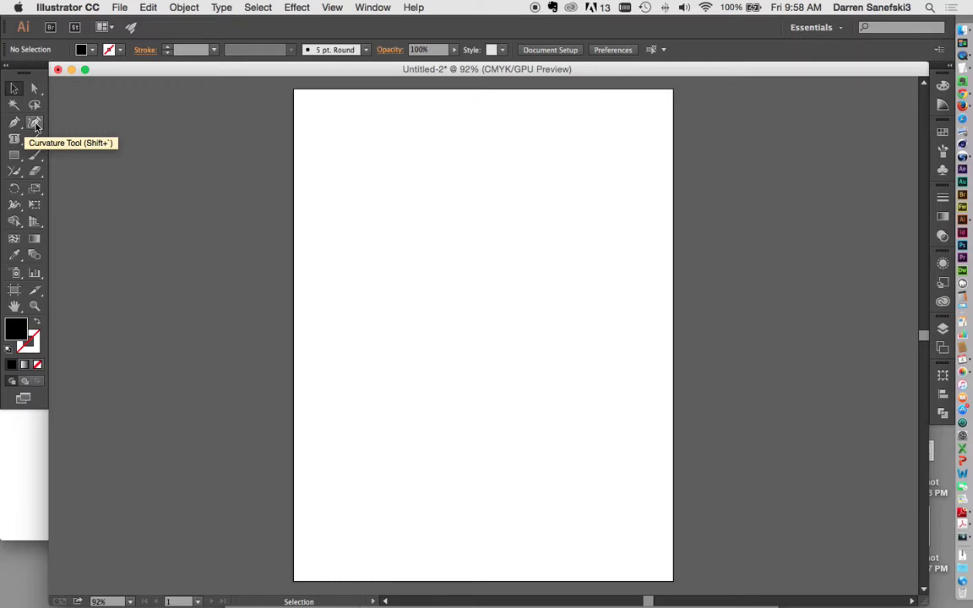
Draw a closed, thick hook-shaped form across the upper part of the artboard with the Curvature tool
{"action": "left_click", "coordinate": [35, 123]}
{"action": "left_click", "coordinate": [371, 148]}
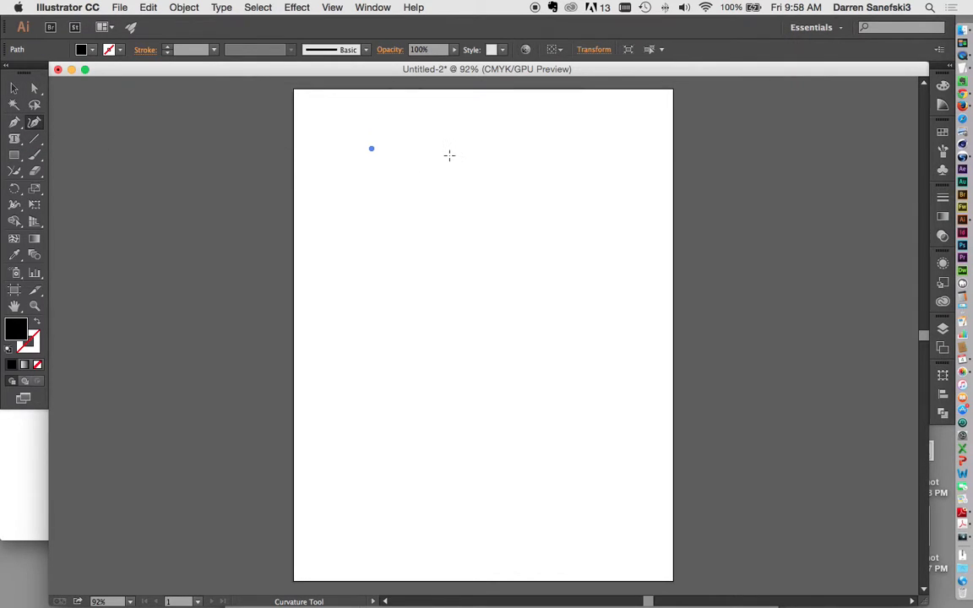
{"action": "left_click", "coordinate": [556, 145]}
{"action": "left_click", "coordinate": [579, 298]}
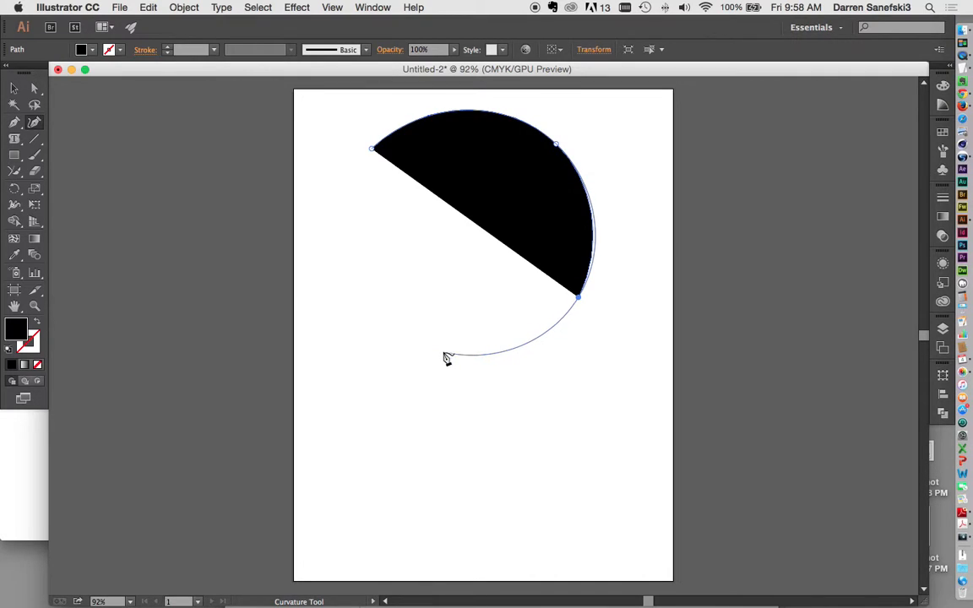
{"action": "left_click", "coordinate": [442, 350]}
{"action": "left_click", "coordinate": [363, 262]}
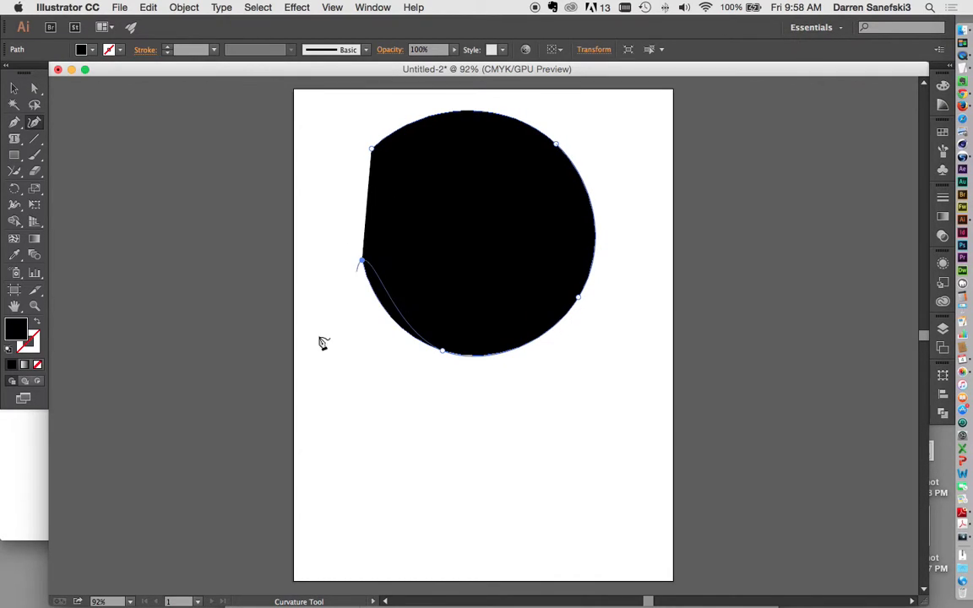
{"action": "left_click", "coordinate": [335, 412]}
{"action": "left_click", "coordinate": [541, 443]}
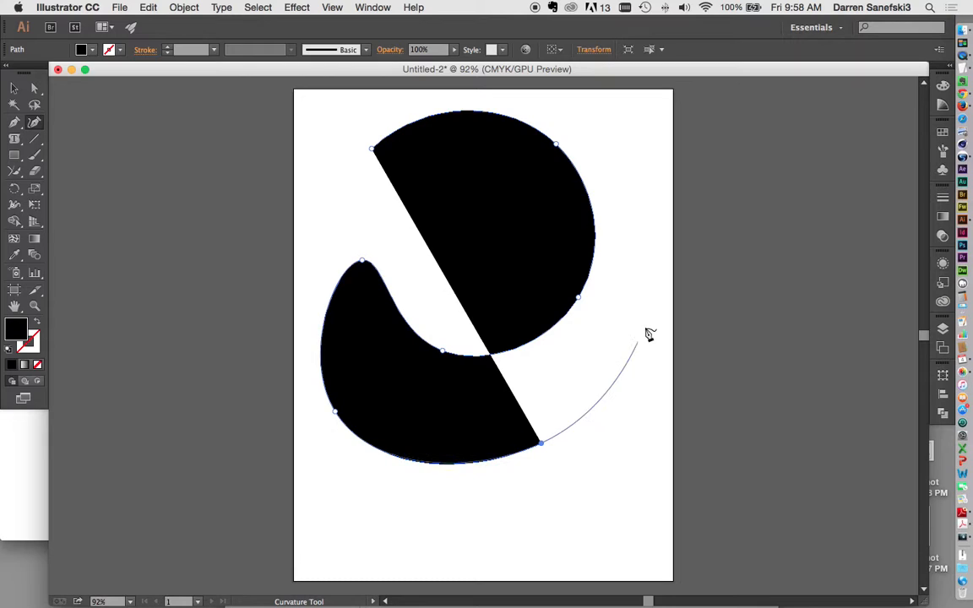
{"action": "left_click", "coordinate": [642, 322]}
{"action": "left_click", "coordinate": [632, 155]}
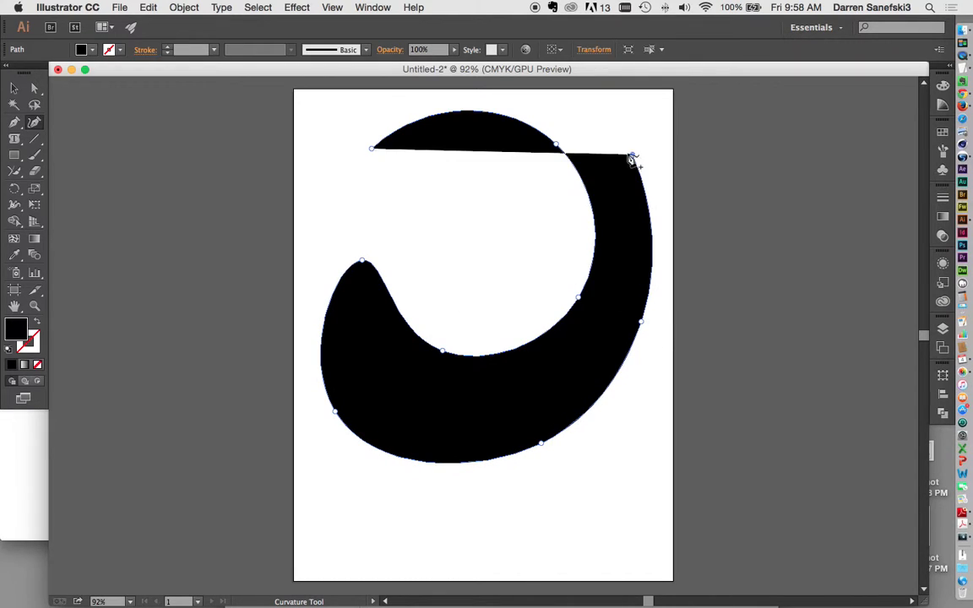
{"action": "left_click", "coordinate": [562, 103]}
{"action": "left_click", "coordinate": [352, 104]}
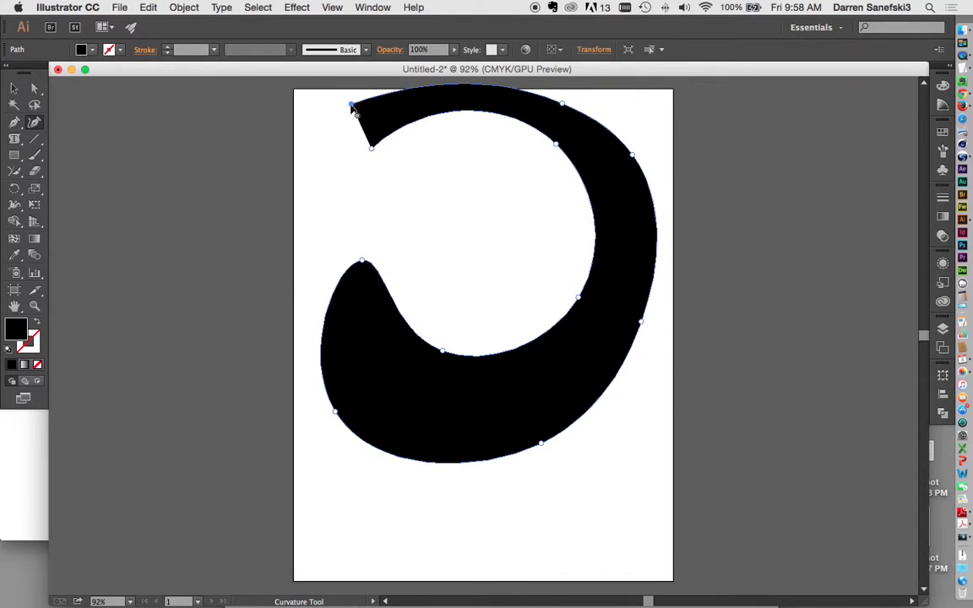
{"action": "left_click", "coordinate": [282, 197]}
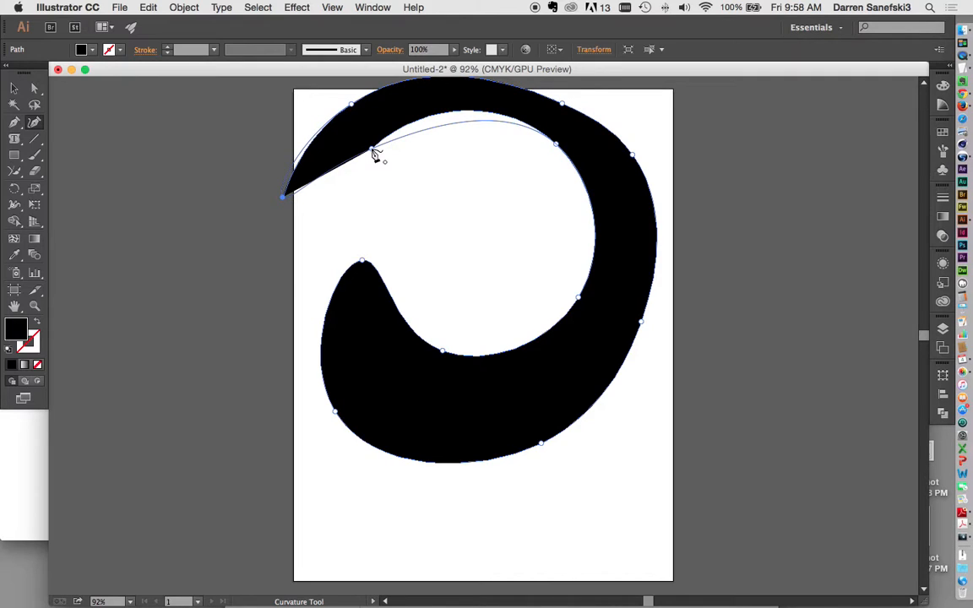
{"action": "left_click", "coordinate": [372, 148]}
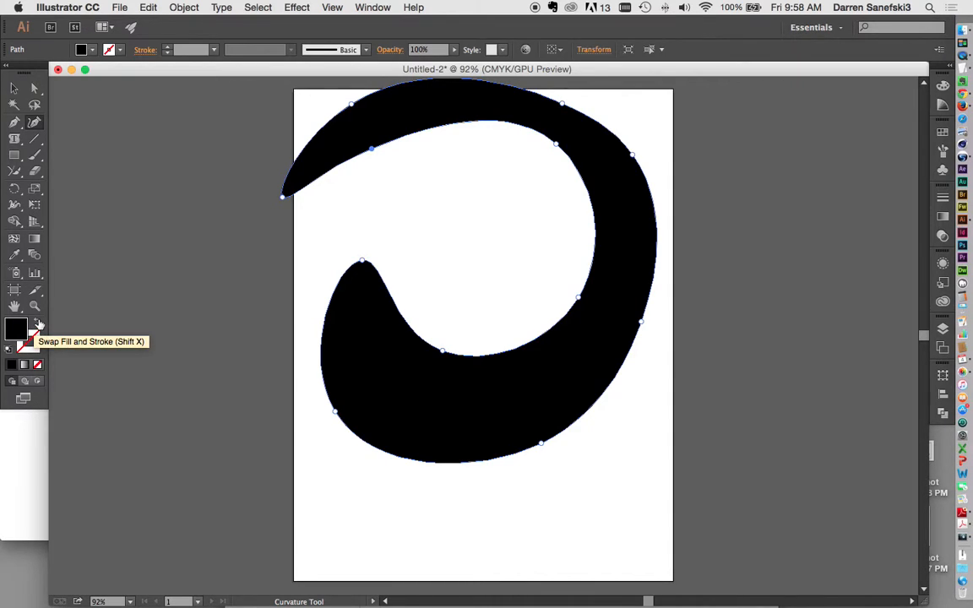
Swap the curved shape's fill and stroke so only an outline remains, and delete the shape
{"action": "left_click", "coordinate": [37, 324]}
{"action": "left_click", "coordinate": [12, 88]}
{"action": "left_click", "coordinate": [552, 217]}
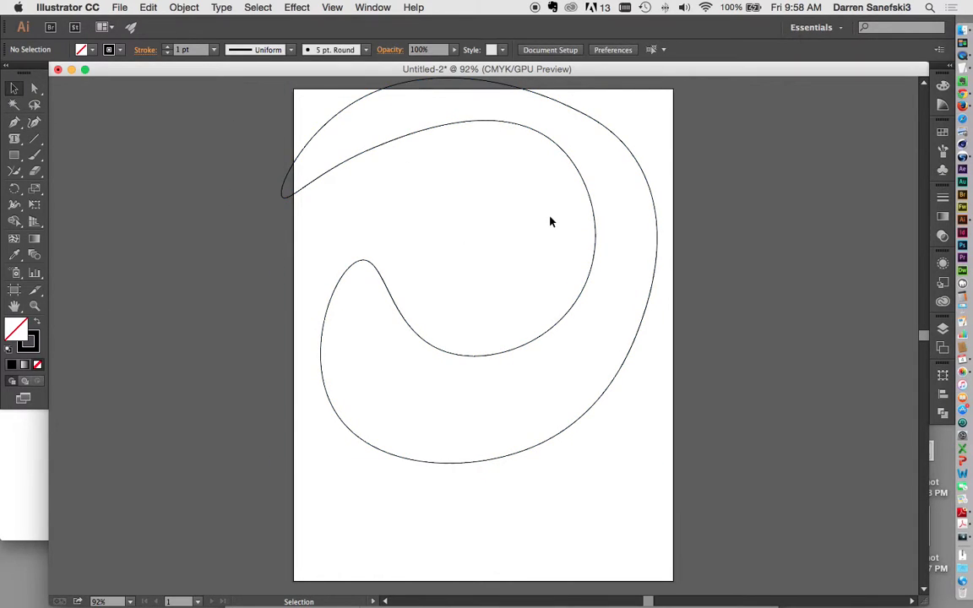
{"action": "left_click", "coordinate": [589, 194]}
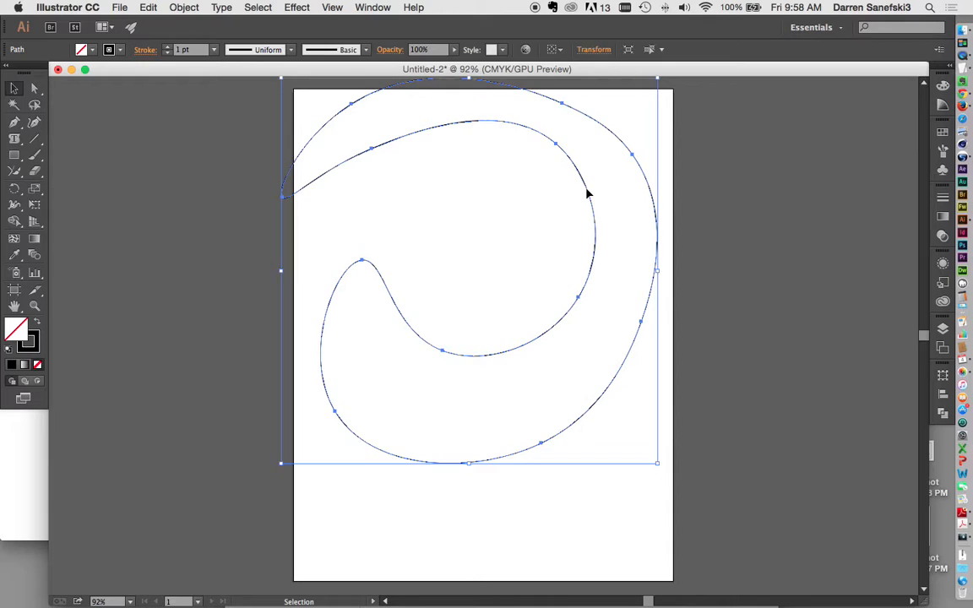
{"action": "key", "text": "Delete"}
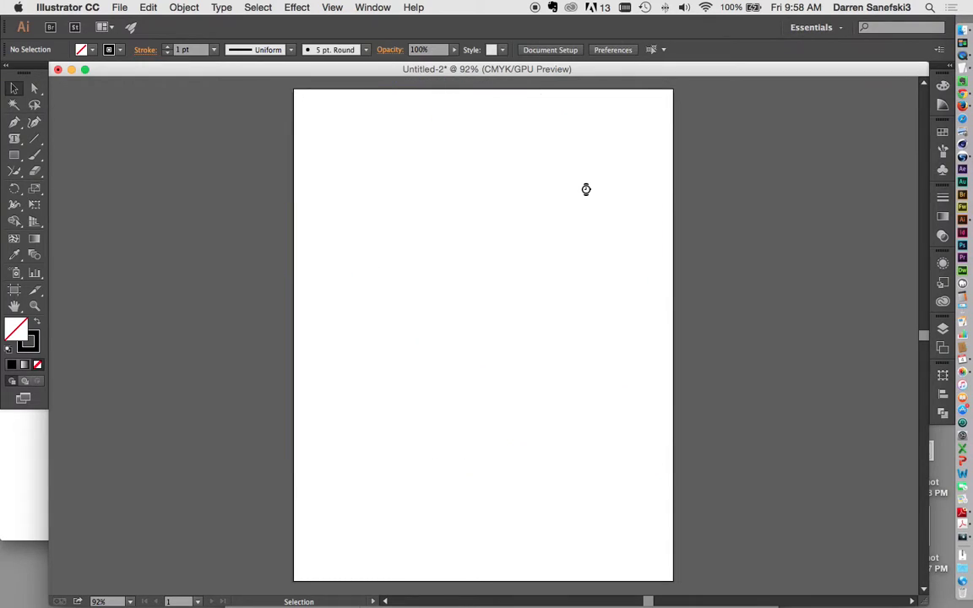
Add point text containing the person's first name near the top of the artboard with the Type tool
{"action": "left_click", "coordinate": [15, 139]}
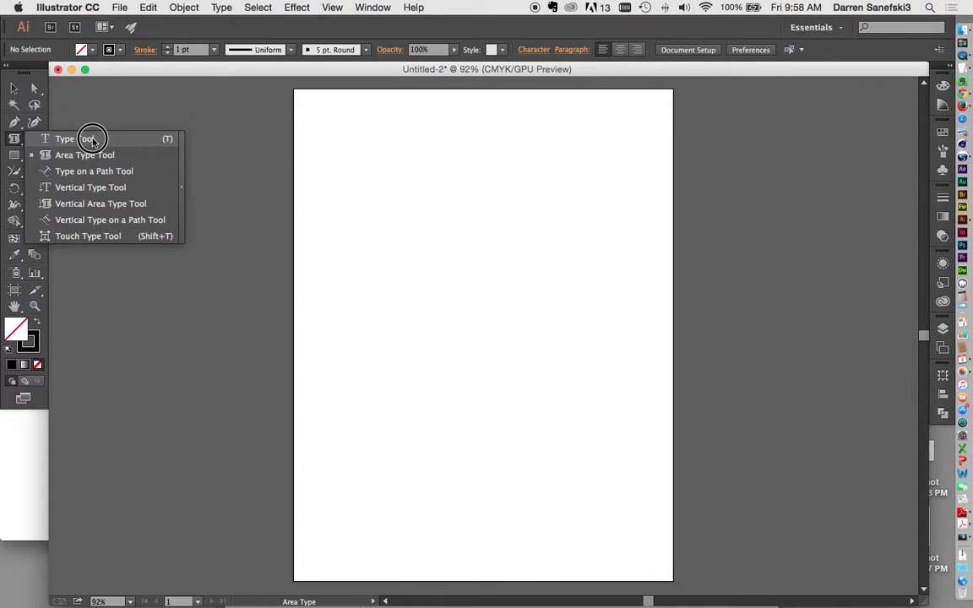
{"action": "left_click", "coordinate": [85, 139]}
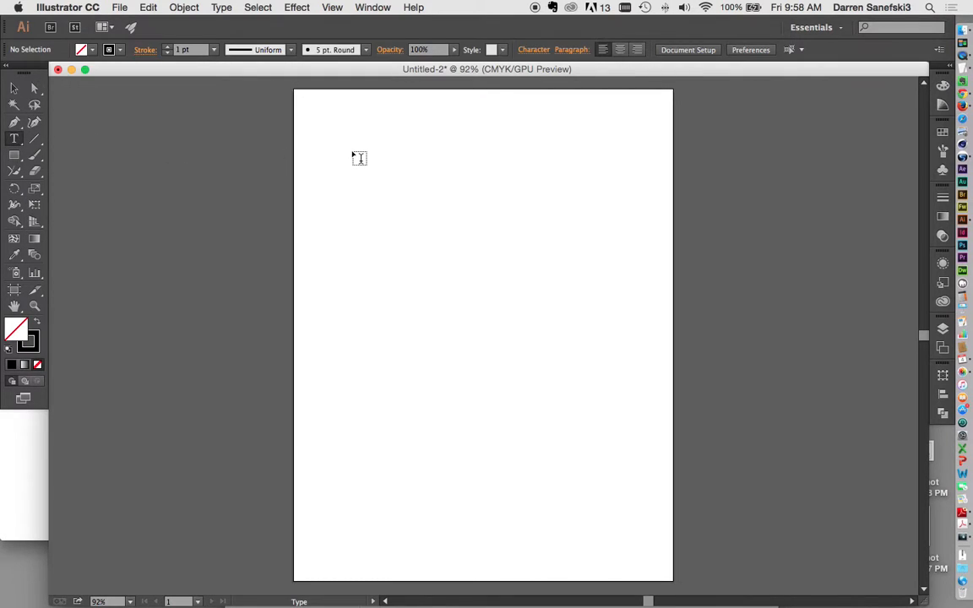
{"action": "left_click", "coordinate": [359, 158]}
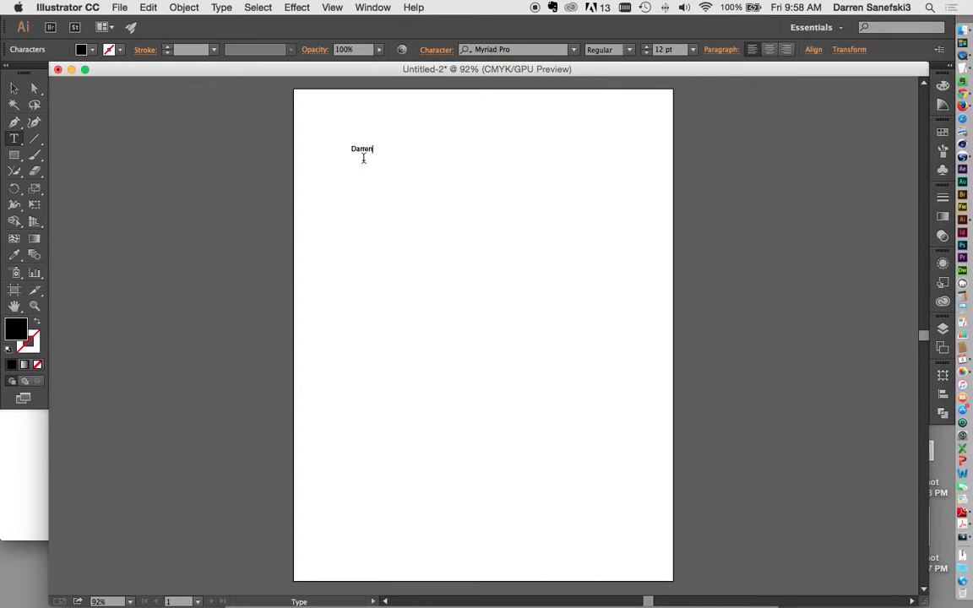
Format the whole name in the Kepler Std font at 72 pt
{"action": "left_click_drag", "start_coordinate": [350, 149], "coordinate": [402, 146]}
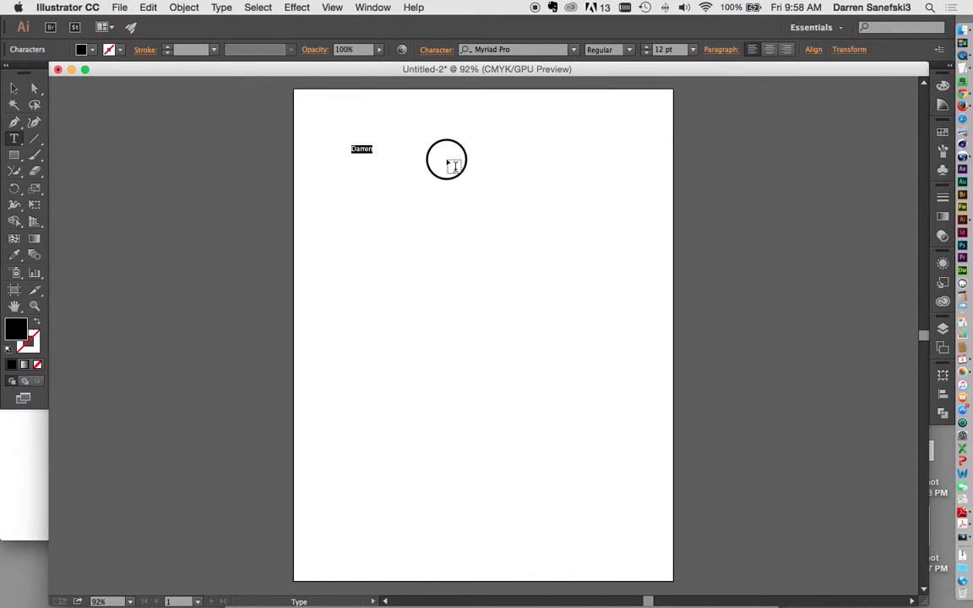
{"action": "left_click", "coordinate": [576, 50]}
{"action": "left_click", "coordinate": [482, 87]}
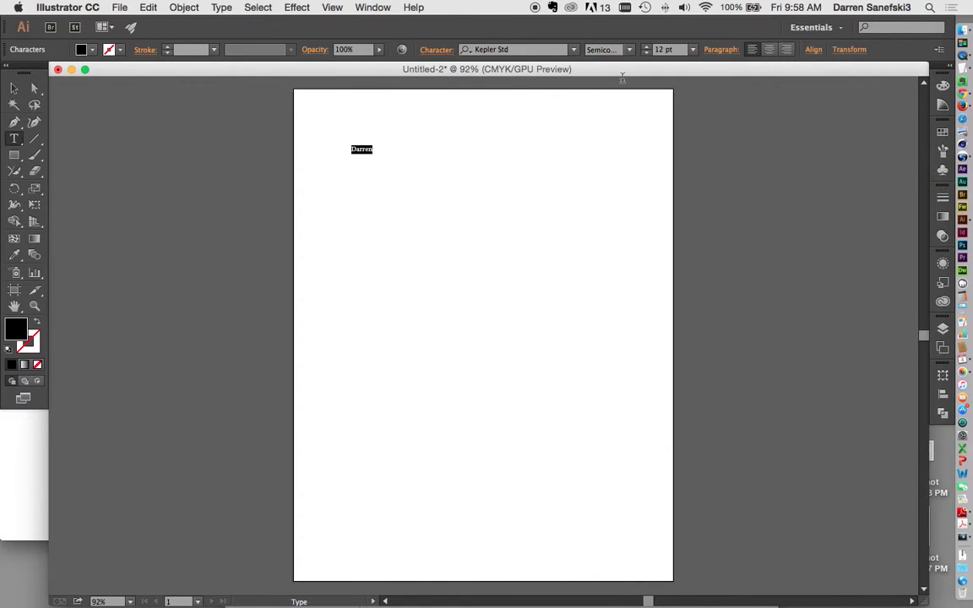
{"action": "left_click", "coordinate": [693, 49]}
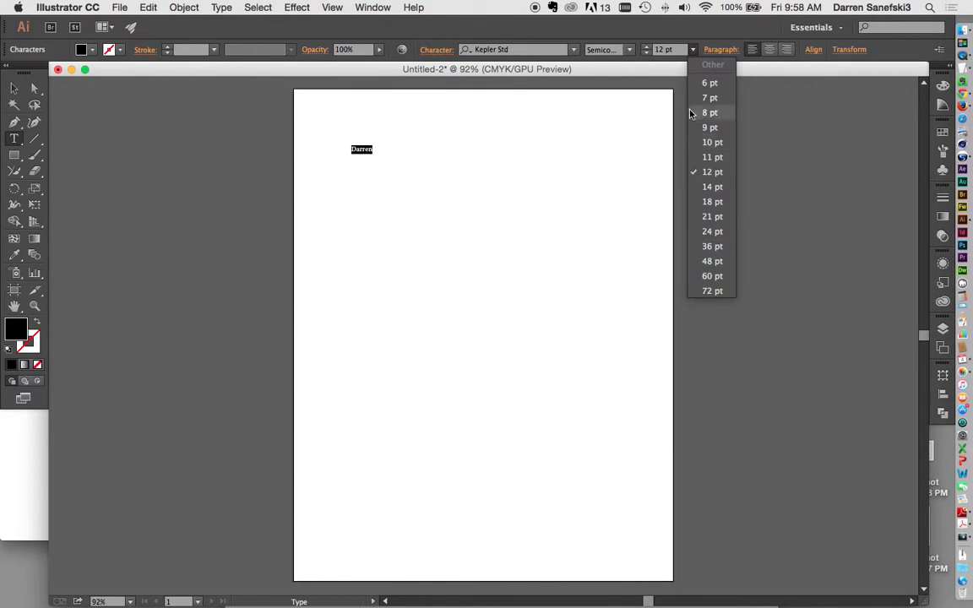
{"action": "left_click", "coordinate": [708, 246]}
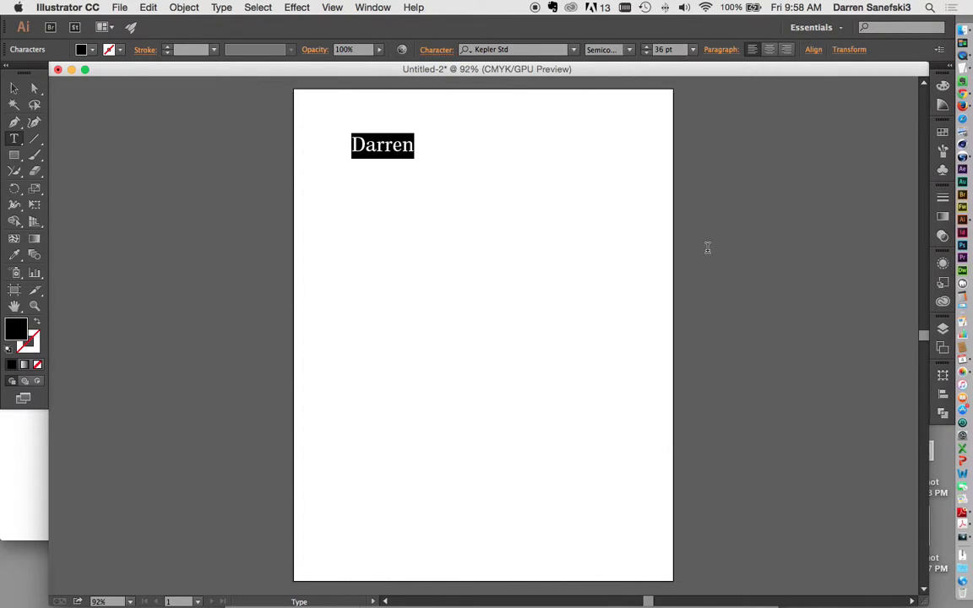
{"action": "left_click", "coordinate": [694, 49]}
{"action": "left_click", "coordinate": [707, 289]}
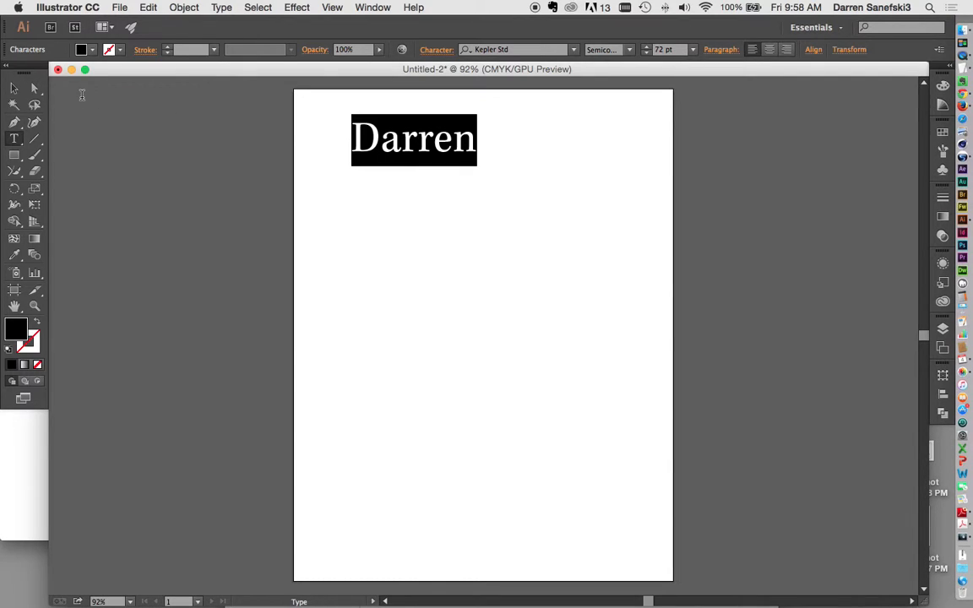
Scale the name text up to about 121.71 pt and convert it from point type to area type
{"action": "left_click", "coordinate": [14, 88]}
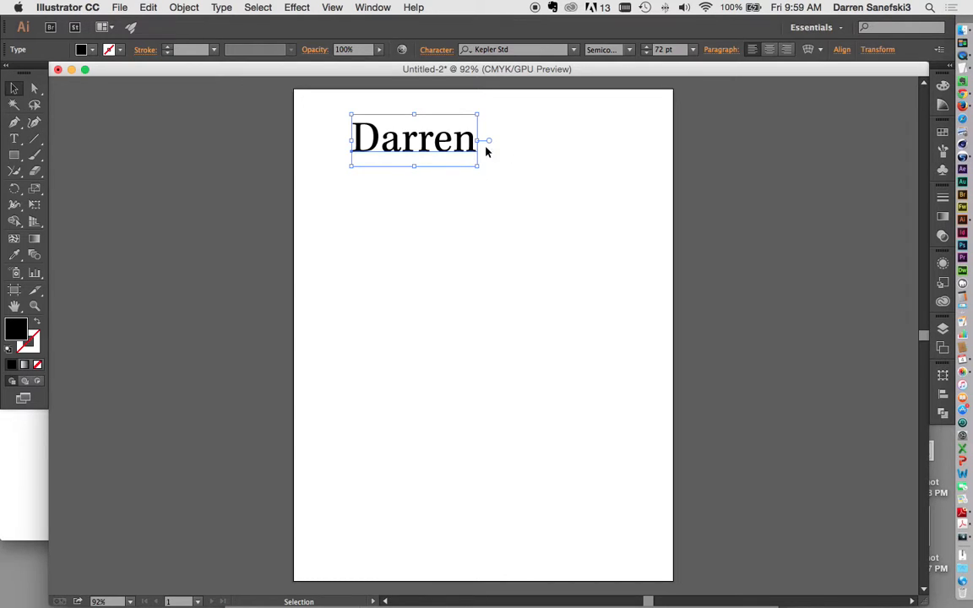
{"action": "left_click_drag", "start_coordinate": [478, 169], "coordinate": [589, 185]}
{"action": "left_click", "coordinate": [576, 159]}
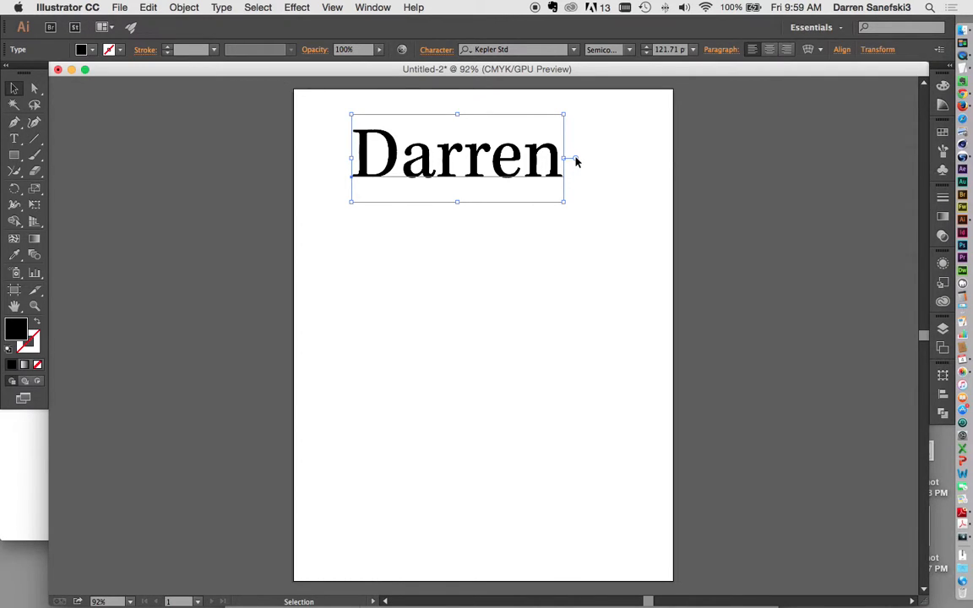
{"action": "double_click", "coordinate": [577, 158]}
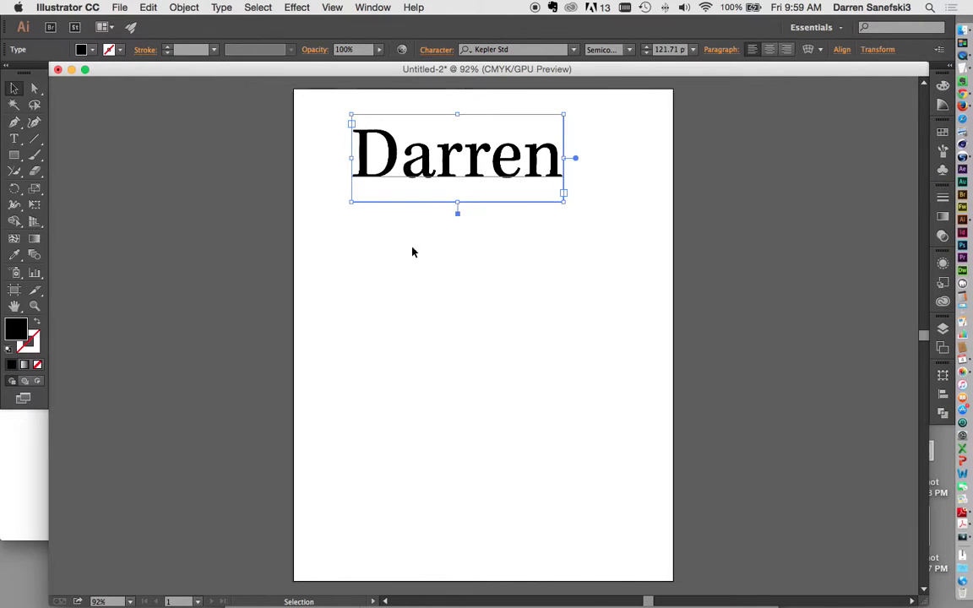
Enlarge the text frame across and down the artboard, and append the filler text "x jks jkx skj xs x" after the name
{"action": "left_click_drag", "start_coordinate": [566, 205], "coordinate": [655, 356]}
{"action": "double_click", "coordinate": [563, 159]}
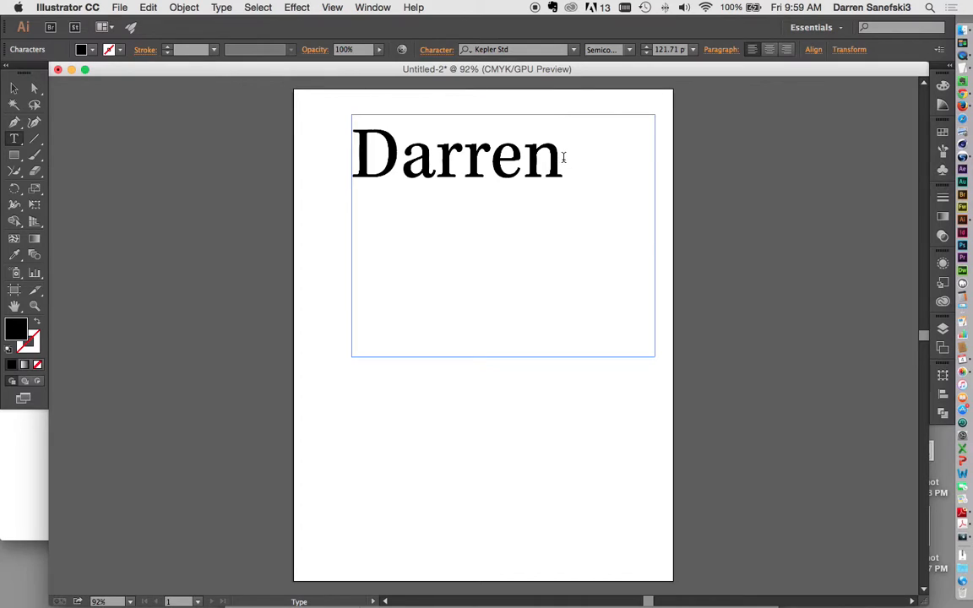
{"action": "type", "text": "x jks jkx skj"}
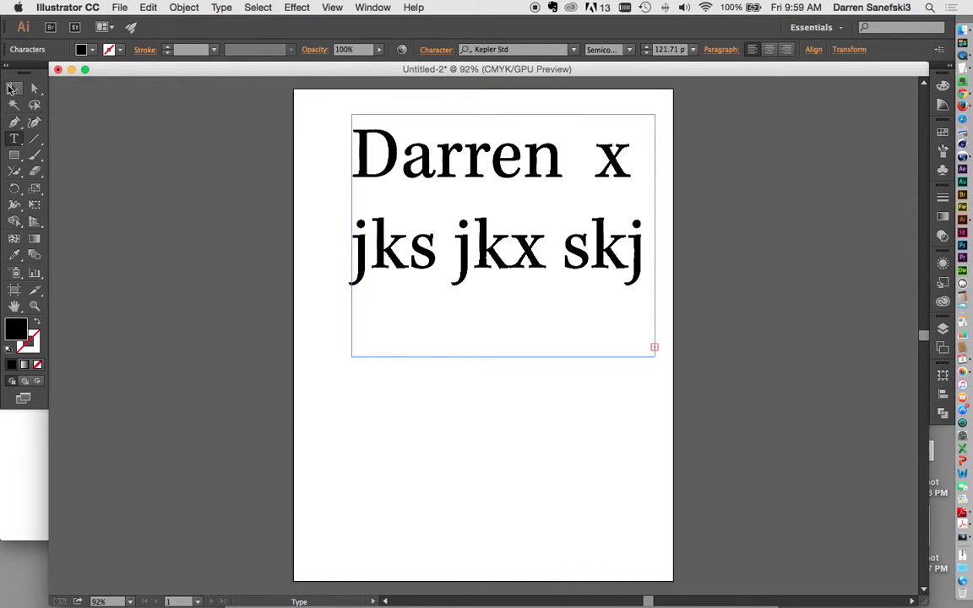
{"action": "key", "text": "Escape"}
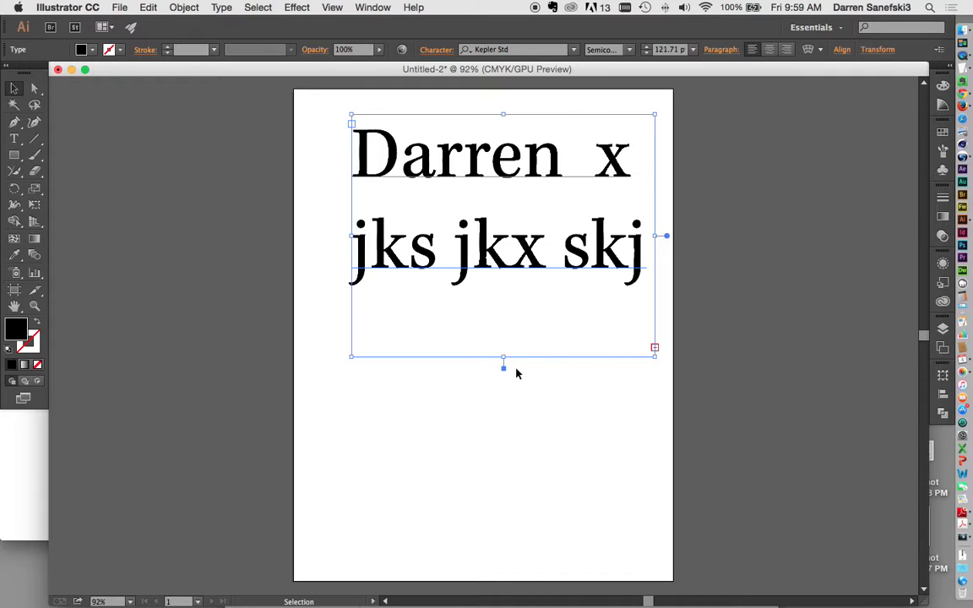
Extend the text frame downward to fit the overflowing text, and delete the text object
{"action": "left_click_drag", "start_coordinate": [505, 360], "coordinate": [512, 426]}
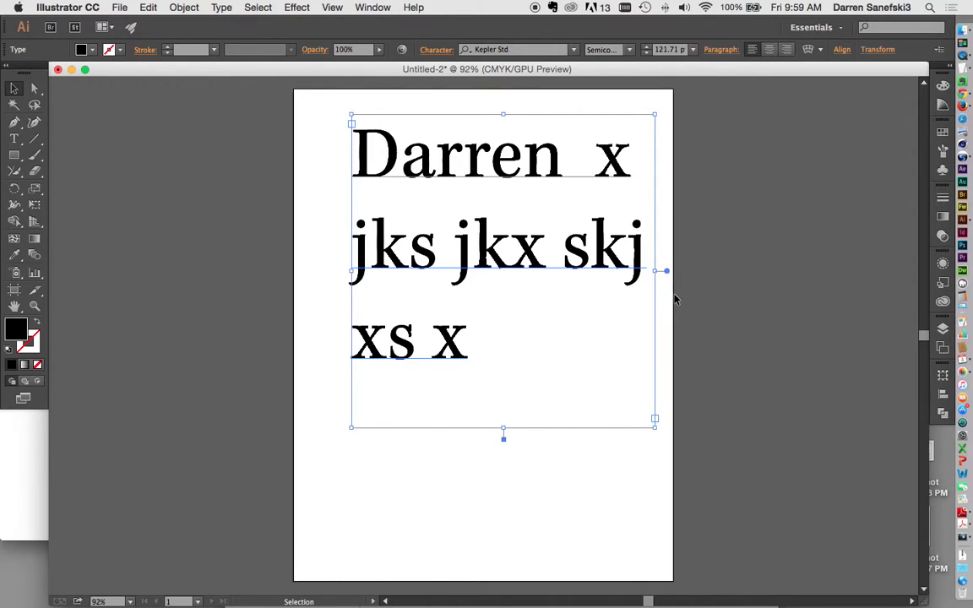
{"action": "left_click", "coordinate": [276, 197]}
{"action": "left_click", "coordinate": [420, 205]}
{"action": "key", "text": "Delete"}
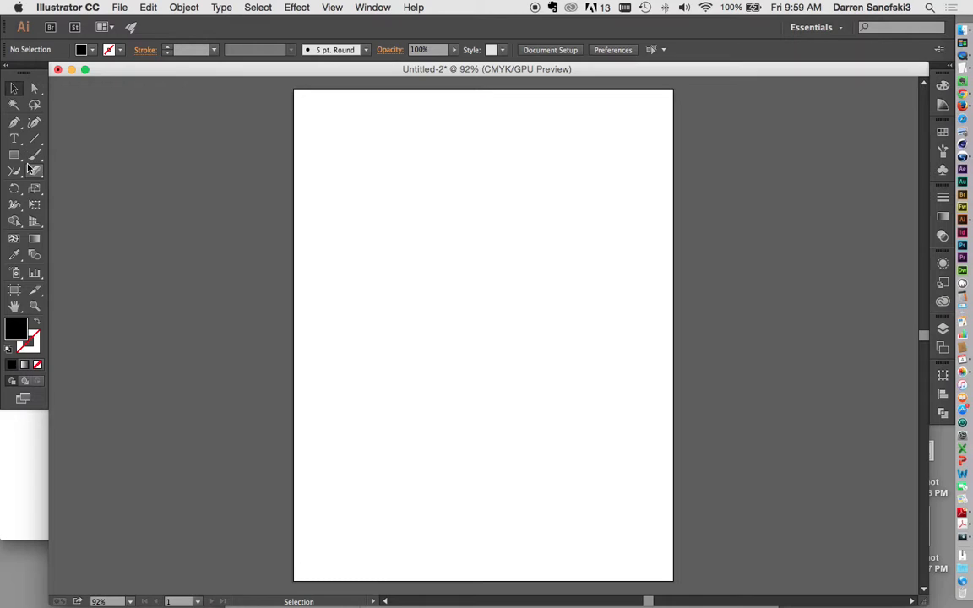
Draw a tall ellipse in the upper half of the artboard and swap its fill and stroke to leave an outline
{"action": "left_click_drag", "start_coordinate": [16, 160], "coordinate": [57, 187]}
{"action": "left_click_drag", "start_coordinate": [452, 176], "coordinate": [617, 370]}
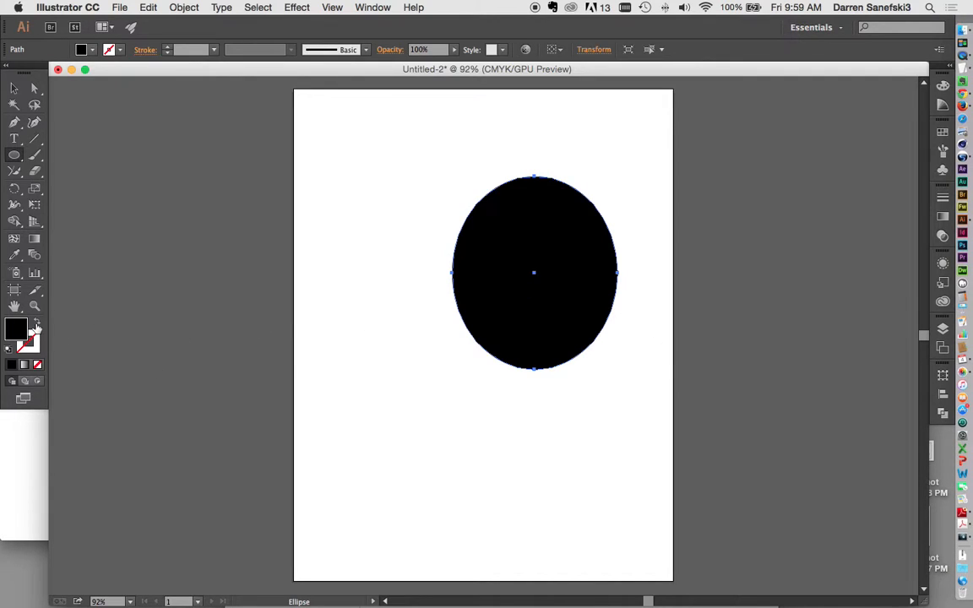
{"action": "left_click", "coordinate": [38, 324]}
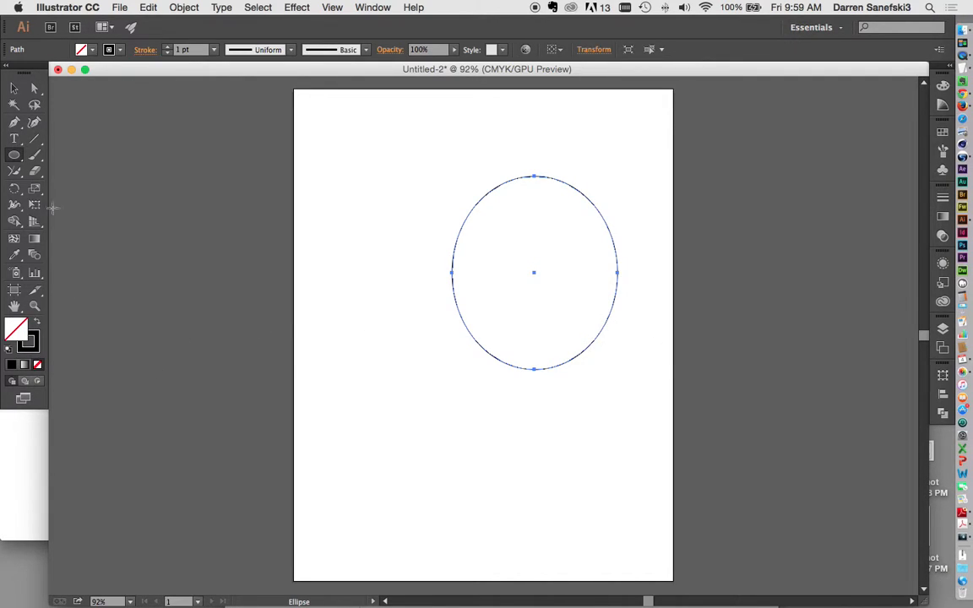
Add the person's first name as type on a path, starting near the upper edge of the ellipse
{"action": "left_click", "coordinate": [14, 139]}
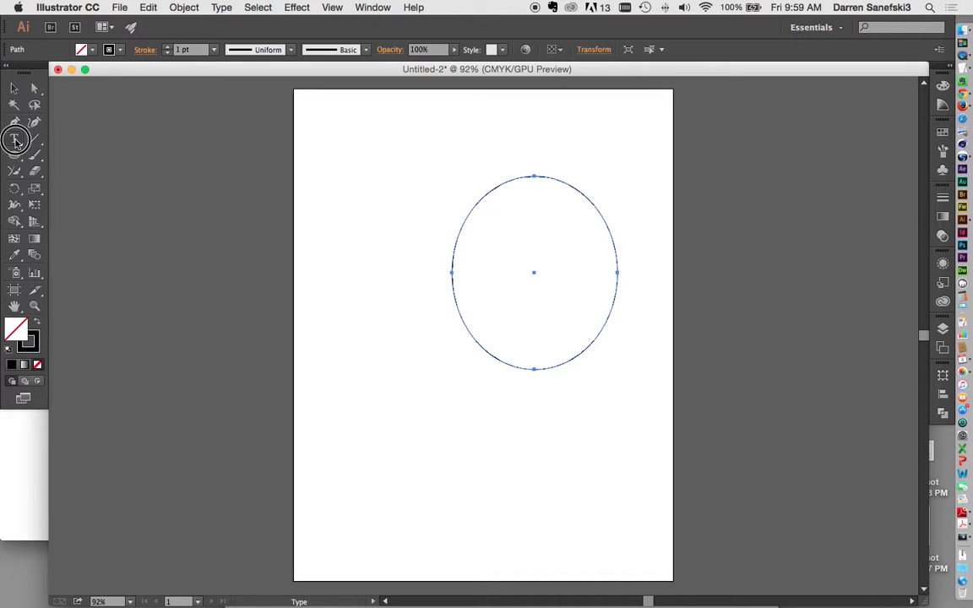
{"action": "left_click_drag", "start_coordinate": [14, 140], "coordinate": [94, 171]}
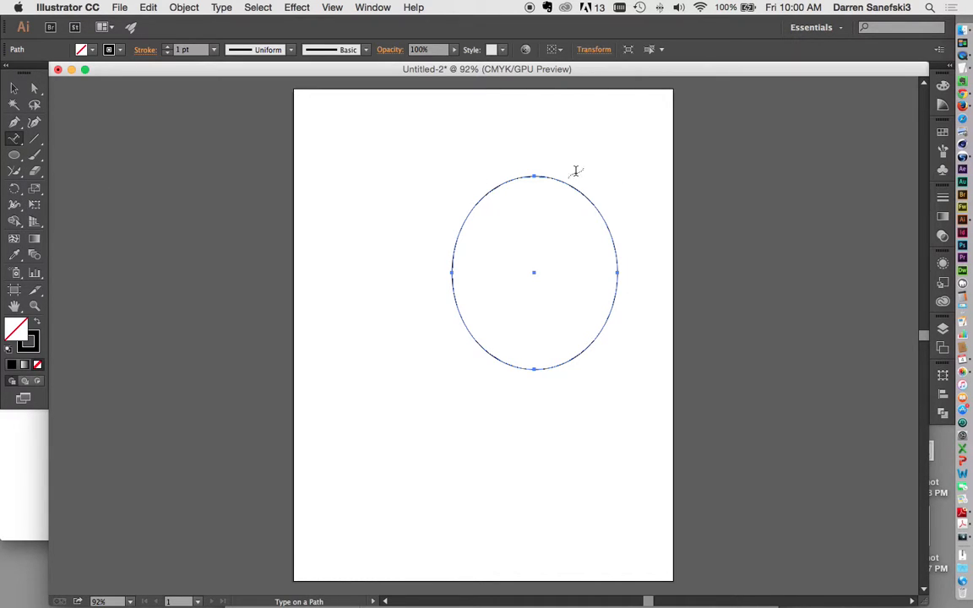
{"action": "left_click", "coordinate": [505, 179]}
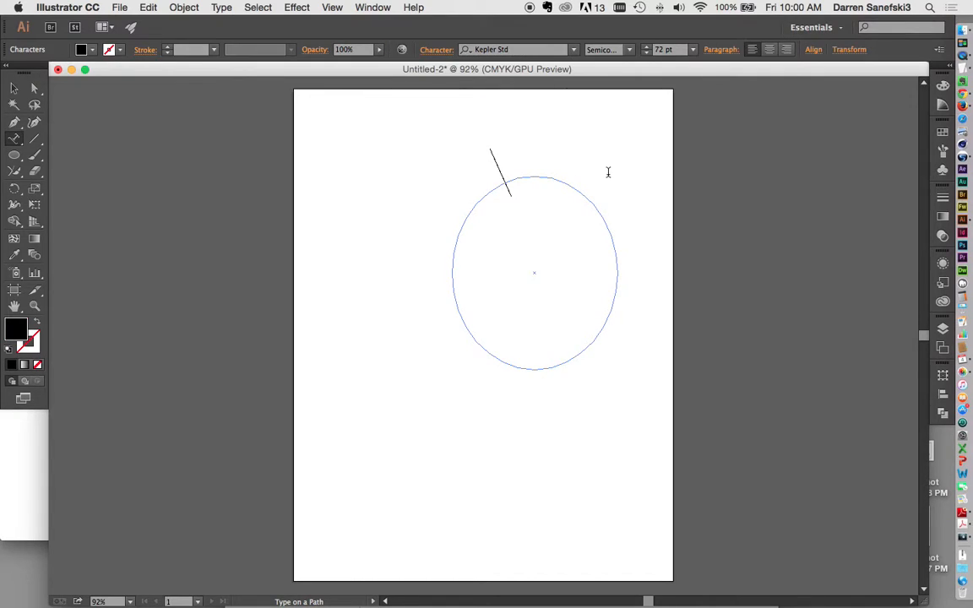
{"action": "type", "text": "Darr"}
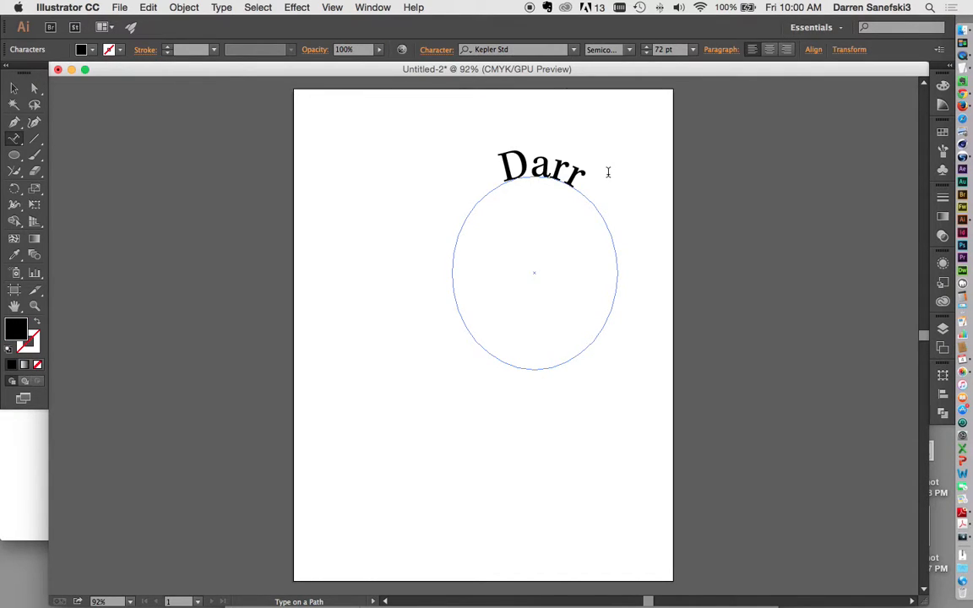
{"action": "type", "text": "en"}
{"action": "left_click", "coordinate": [13, 88]}
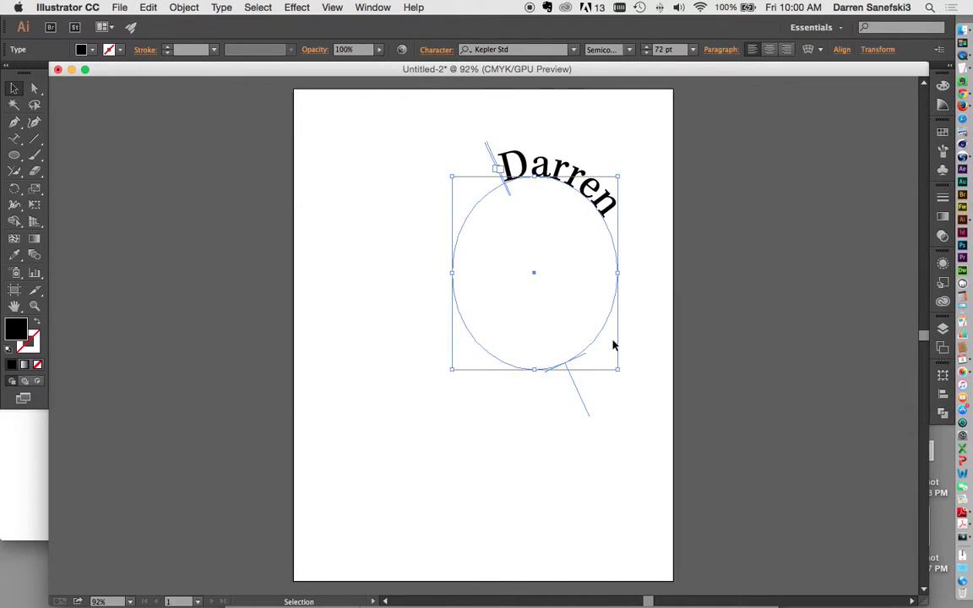
Slide the path text counterclockwise to the ellipse's left side by repositioning its start and end brackets
{"action": "left_click_drag", "start_coordinate": [487, 153], "coordinate": [445, 251]}
{"action": "left_click_drag", "start_coordinate": [503, 175], "coordinate": [450, 391]}
{"action": "left_click_drag", "start_coordinate": [448, 255], "coordinate": [481, 199]}
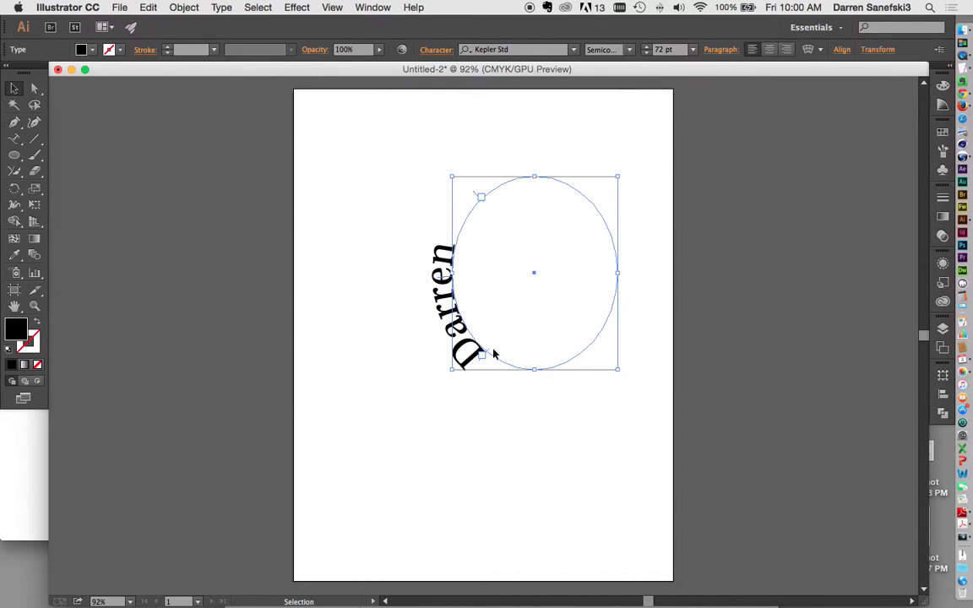
Slide the path text back around to the top of the ellipse, and delete the path text object
{"action": "left_click_drag", "start_coordinate": [491, 354], "coordinate": [511, 192]}
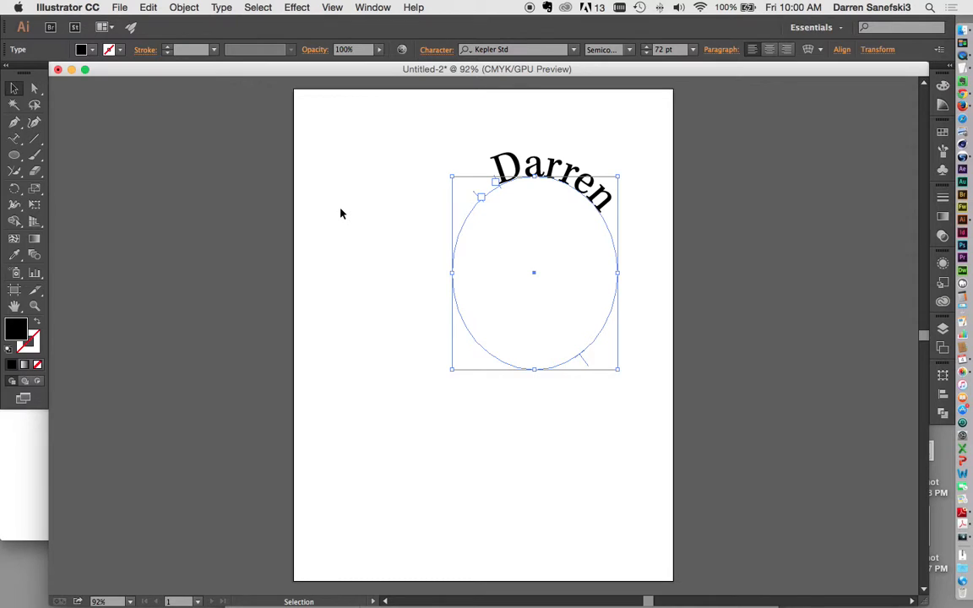
{"action": "left_click", "coordinate": [400, 210]}
{"action": "left_click", "coordinate": [525, 175]}
{"action": "key", "text": "Delete"}
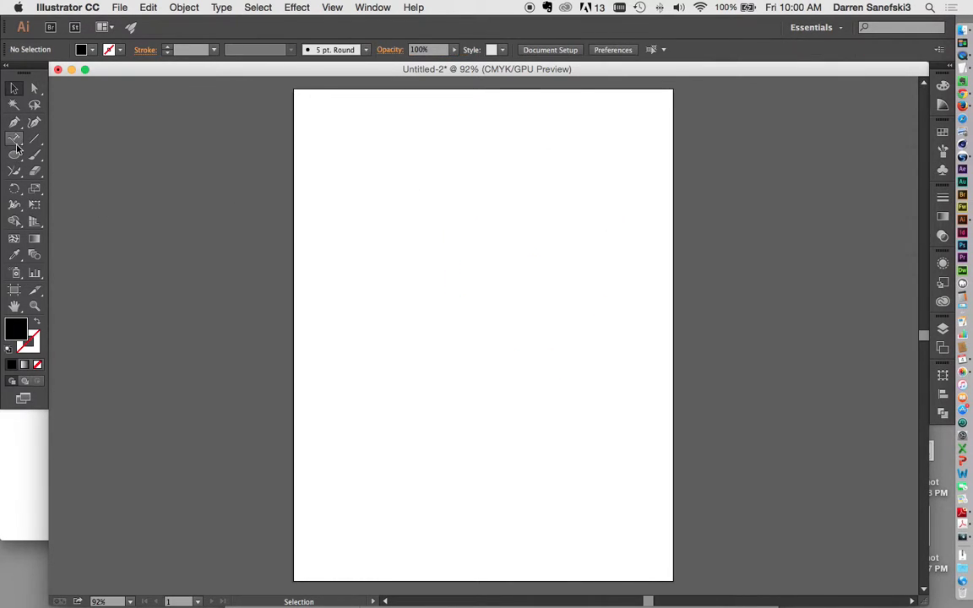
Draw a nearly horizontal line across the upper part of the artboard and set its stroke weight to 4 pt
{"action": "left_click_drag", "start_coordinate": [33, 144], "coordinate": [85, 141]}
{"action": "left_click_drag", "start_coordinate": [364, 142], "coordinate": [634, 146]}
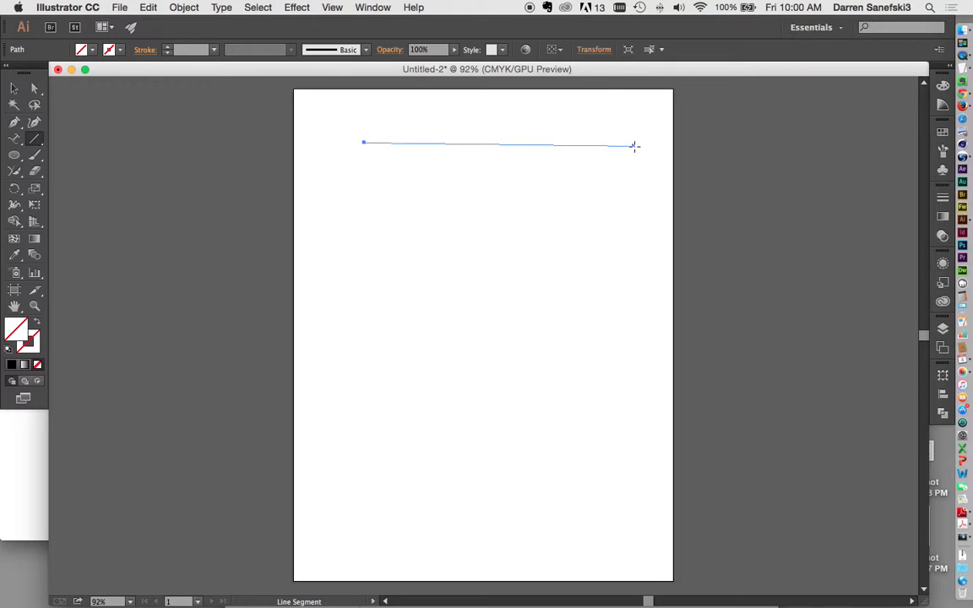
{"action": "key", "text": "v"}
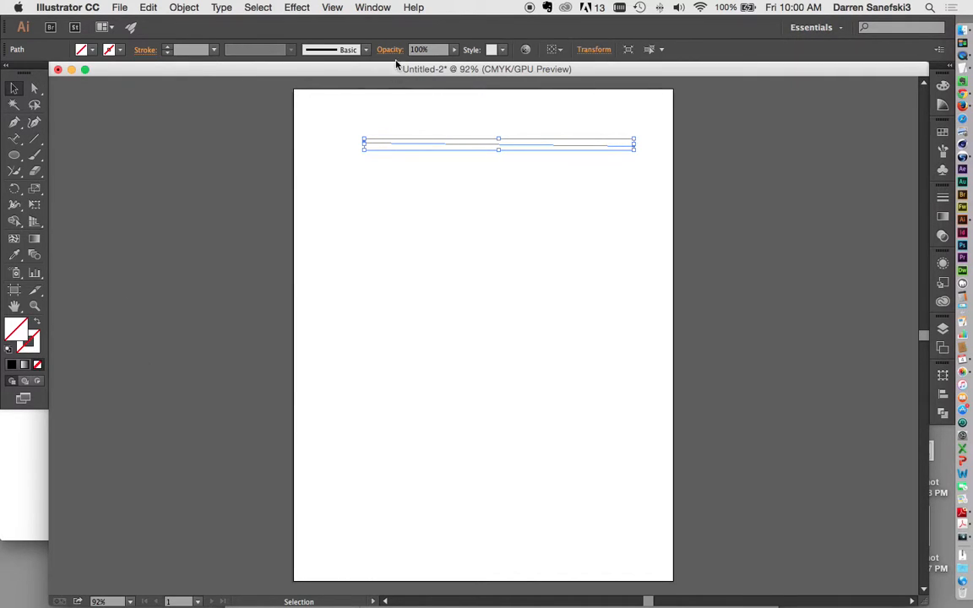
{"action": "left_click", "coordinate": [144, 52]}
{"action": "left_click", "coordinate": [107, 67]}
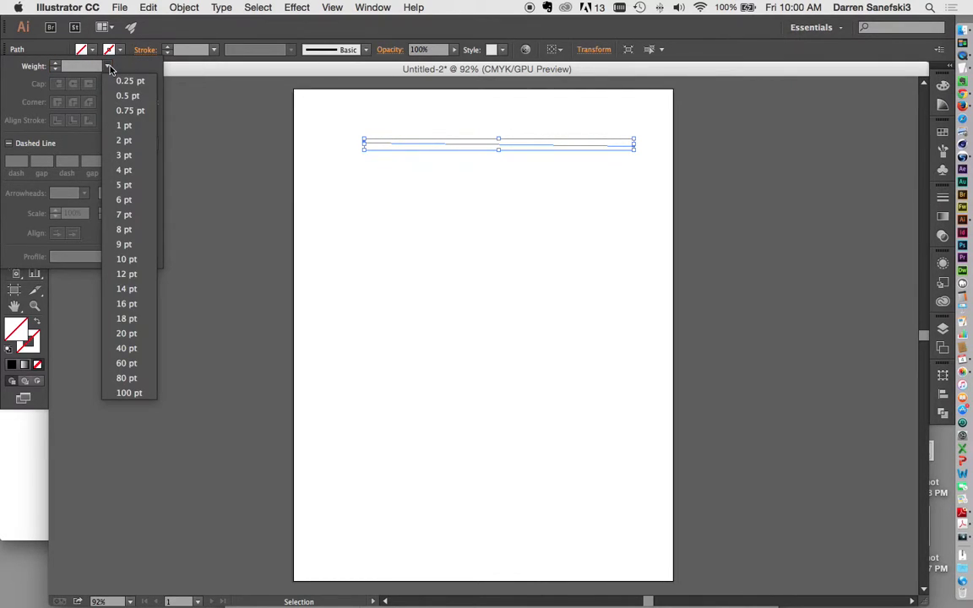
{"action": "left_click", "coordinate": [126, 169]}
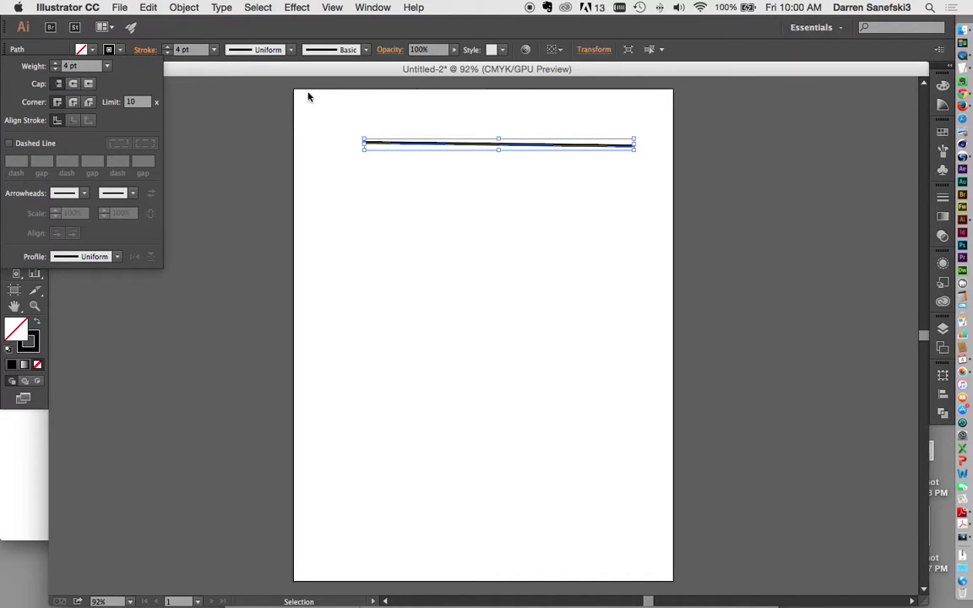
Try the lens-shaped, double-bulge and one-sided taper width profiles on the line, and restore the Uniform profile
{"action": "left_click", "coordinate": [270, 53]}
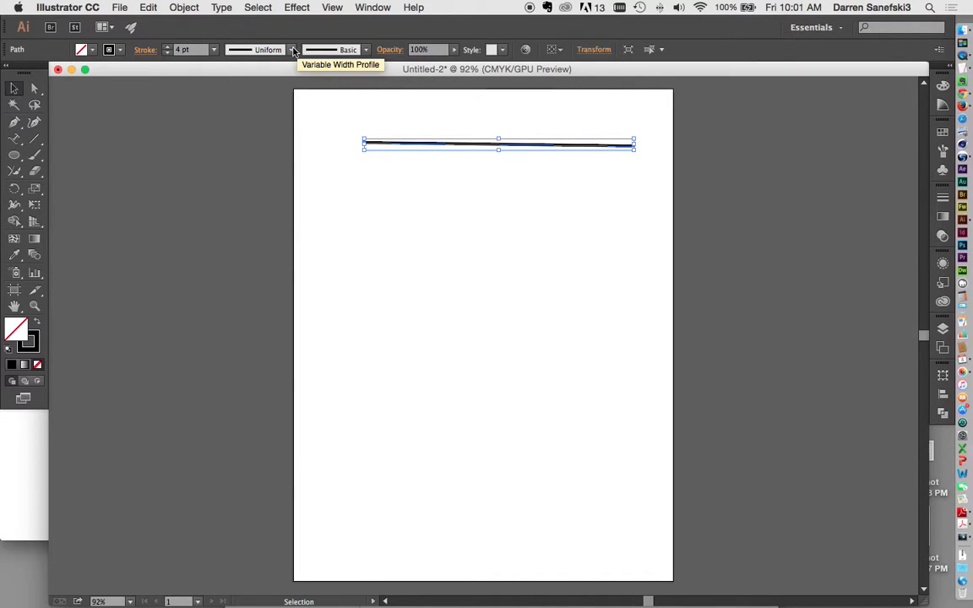
{"action": "left_click", "coordinate": [292, 50]}
{"action": "left_click", "coordinate": [265, 94]}
{"action": "left_click", "coordinate": [263, 50]}
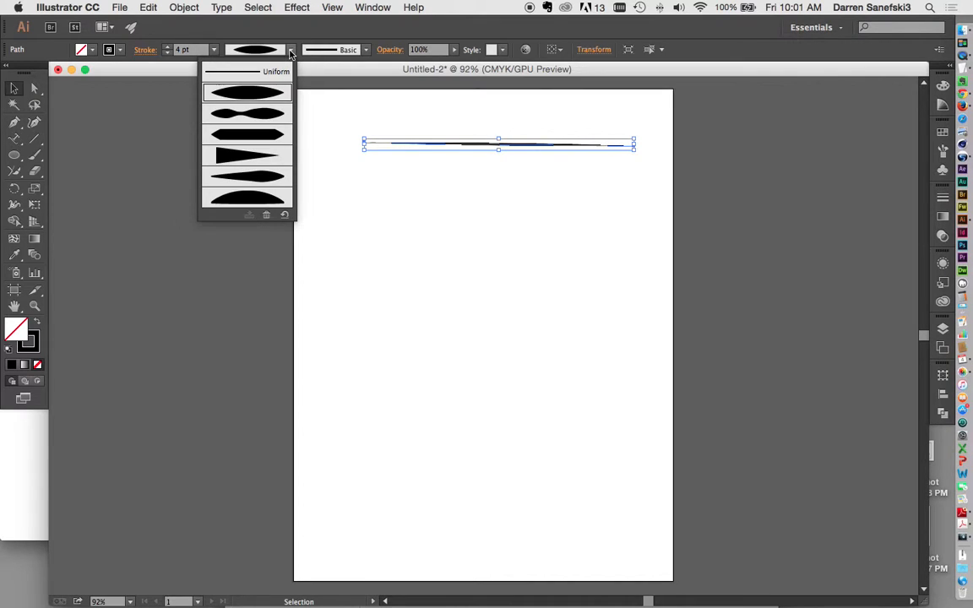
{"action": "left_click", "coordinate": [265, 115]}
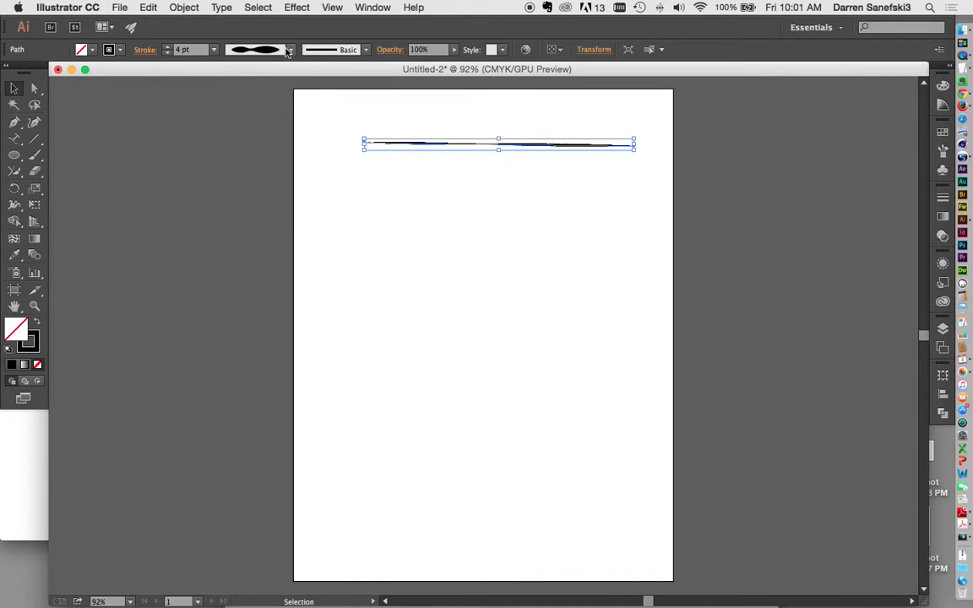
{"action": "left_click", "coordinate": [287, 52]}
{"action": "left_click", "coordinate": [267, 156]}
{"action": "left_click", "coordinate": [289, 49]}
{"action": "left_click", "coordinate": [272, 76]}
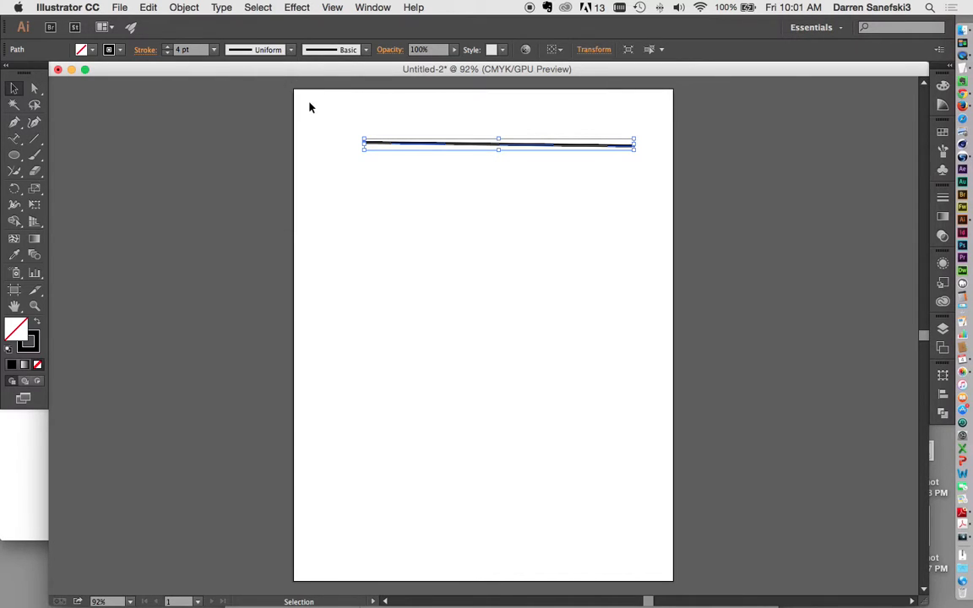
Draw seven more straight line segments at different angles and lengths, mostly crossing in the upper half of the artboard
{"action": "left_click", "coordinate": [35, 139]}
{"action": "left_click_drag", "start_coordinate": [470, 113], "coordinate": [474, 353]}
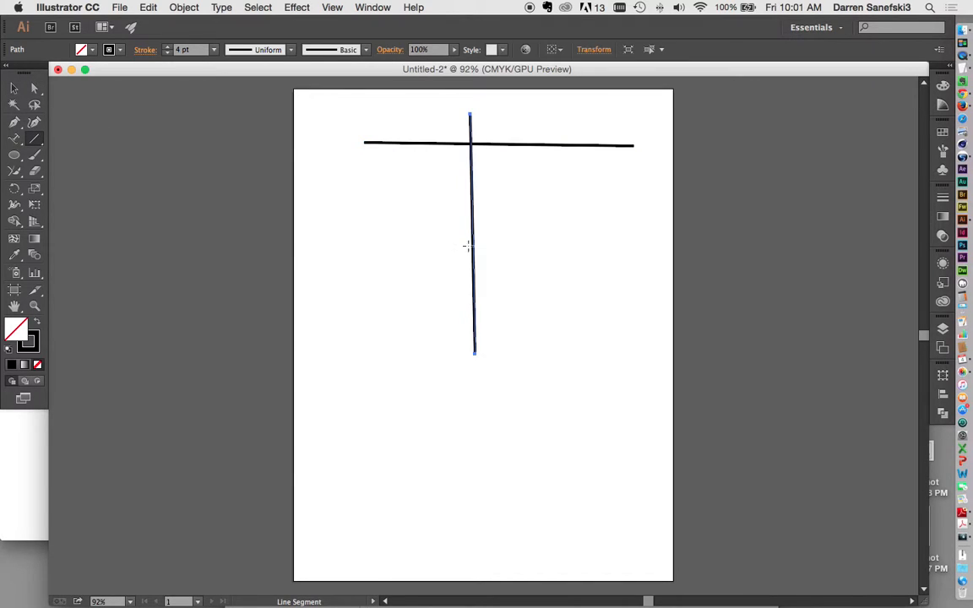
{"action": "left_click_drag", "start_coordinate": [419, 124], "coordinate": [538, 270]}
{"action": "left_click_drag", "start_coordinate": [523, 119], "coordinate": [359, 213]}
{"action": "left_click_drag", "start_coordinate": [573, 193], "coordinate": [332, 172]}
{"action": "left_click_drag", "start_coordinate": [402, 233], "coordinate": [640, 168]}
{"action": "left_click_drag", "start_coordinate": [452, 201], "coordinate": [497, 274]}
{"action": "left_click_drag", "start_coordinate": [588, 277], "coordinate": [588, 275]}
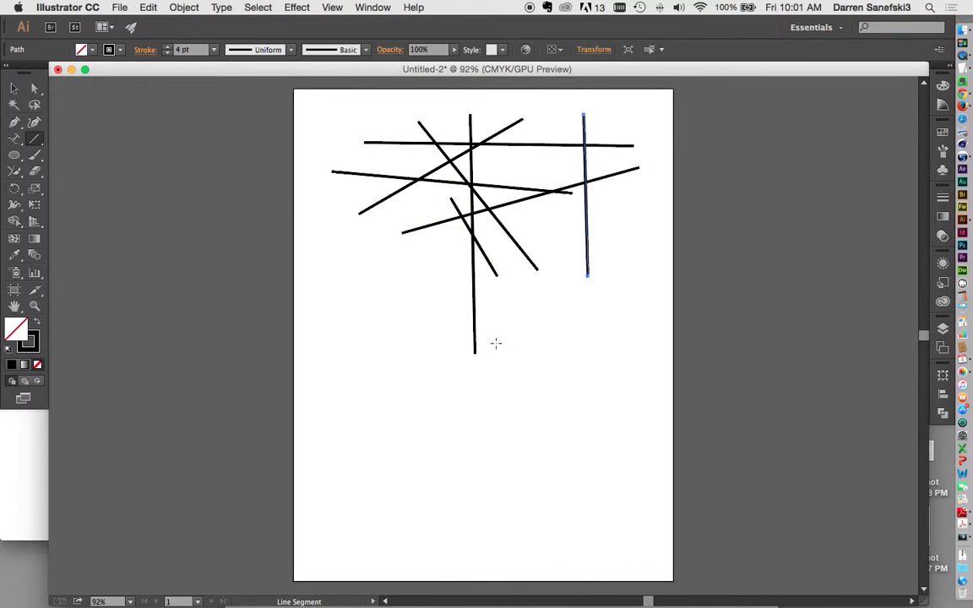
Draw a horizontal, a vertical and two 45-degree diagonal lines crossing at one centre in the lower half of the artboard
{"action": "left_click_drag", "start_coordinate": [345, 460], "coordinate": [630, 459]}
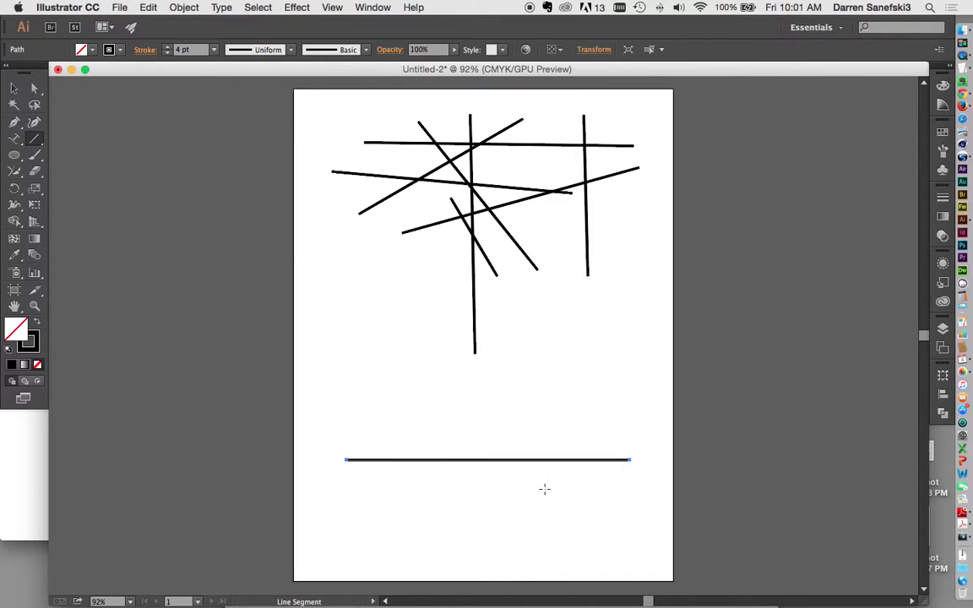
{"action": "left_click_drag", "start_coordinate": [480, 381], "coordinate": [480, 554]}
{"action": "mouse_move", "coordinate": [555, 378]}
{"action": "left_mouse_down"}
{"action": "mouse_move", "coordinate": [495, 460]}
{"action": "mouse_move", "coordinate": [374, 558]}
{"action": "left_mouse_up"}
{"action": "mouse_move", "coordinate": [400, 384]}
{"action": "left_mouse_down"}
{"action": "mouse_move", "coordinate": [456, 458]}
{"action": "mouse_move", "coordinate": [561, 544]}
{"action": "left_mouse_up"}
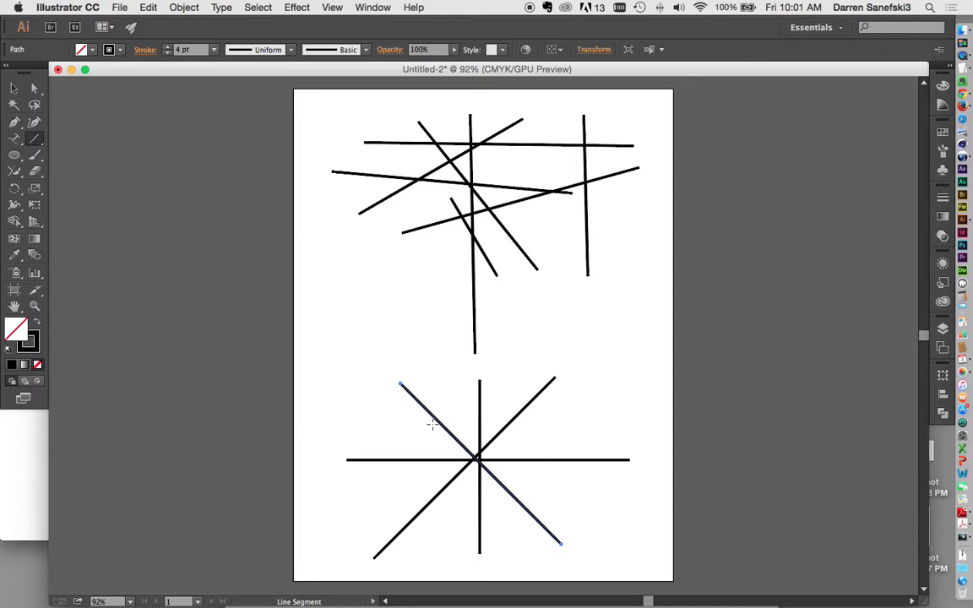
Delete all the lines, and draw a quarter-circle arc in the upper part of the artboard
{"action": "left_click", "coordinate": [14, 88]}
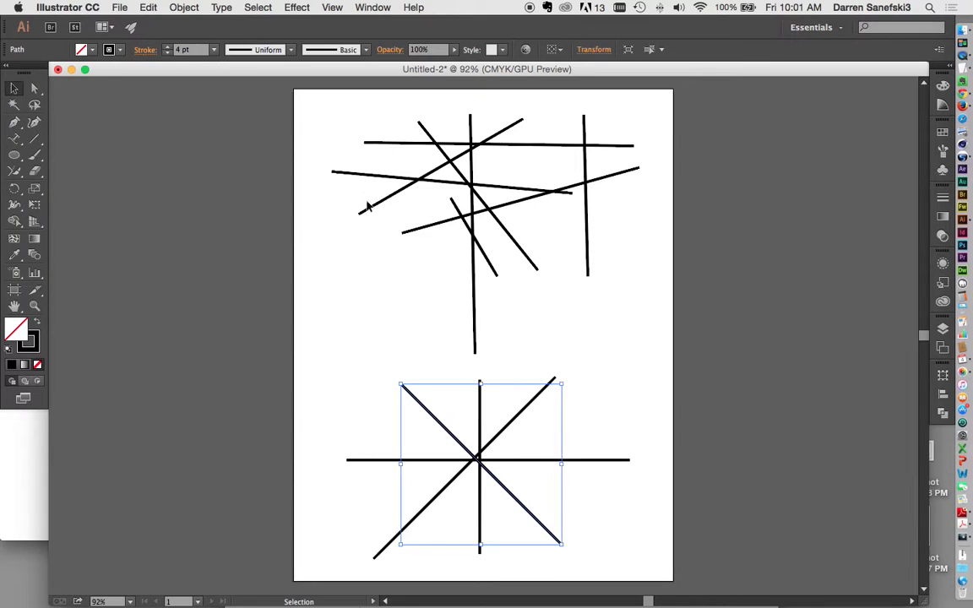
{"action": "left_click", "coordinate": [346, 218]}
{"action": "key", "text": "super+a"}
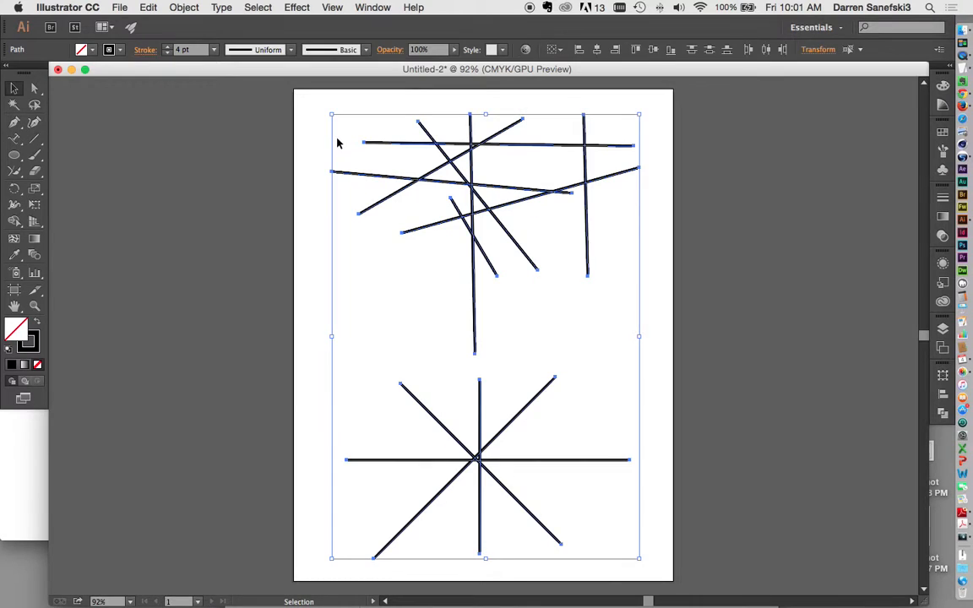
{"action": "key", "text": "Delete"}
{"action": "left_click_drag", "start_coordinate": [39, 140], "coordinate": [80, 155]}
{"action": "left_click_drag", "start_coordinate": [447, 299], "coordinate": [595, 206]}
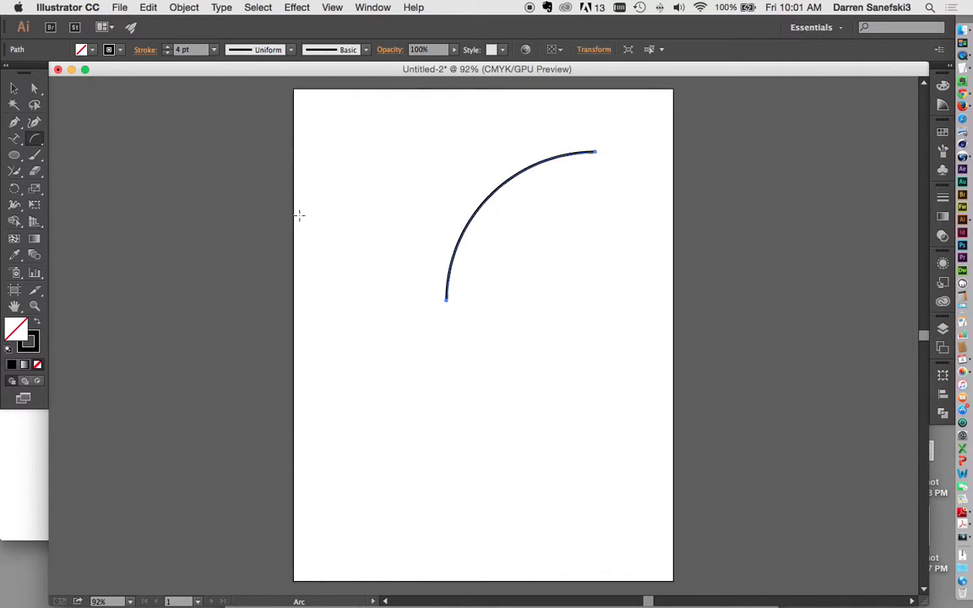
Draw a large spiral overlapping the lower part of the arc, adjusting its number of segments while drawing
{"action": "left_click_drag", "start_coordinate": [35, 138], "coordinate": [124, 174]}
{"action": "left_click_drag", "start_coordinate": [501, 274], "coordinate": [630, 281]}
{"action": "key", "text": "Down"}
{"action": "key", "text": "Down"}
{"action": "key", "text": "Down"}
{"action": "key", "text": "Down"}
{"action": "key", "text": "Down"}
{"action": "key", "text": "Down"}
{"action": "key", "text": "Down"}
{"action": "key", "text": "Down"}
{"action": "key", "text": "Down"}
{"action": "key", "text": "Down"}
{"action": "key", "text": "Down"}
{"action": "key", "text": "Down"}
{"action": "key", "text": "Up"}
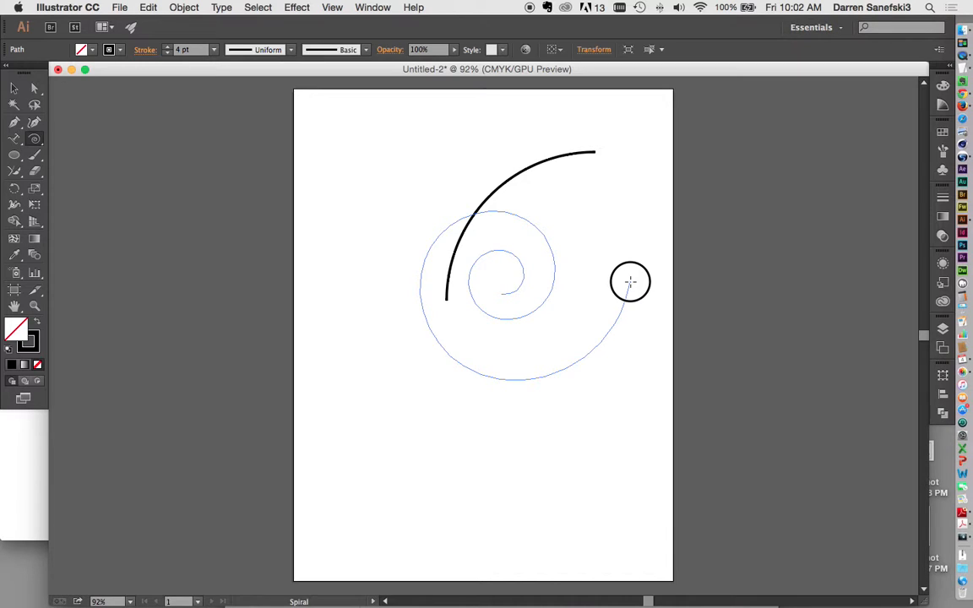
{"action": "left_click_drag", "start_coordinate": [631, 283], "coordinate": [610, 295]}
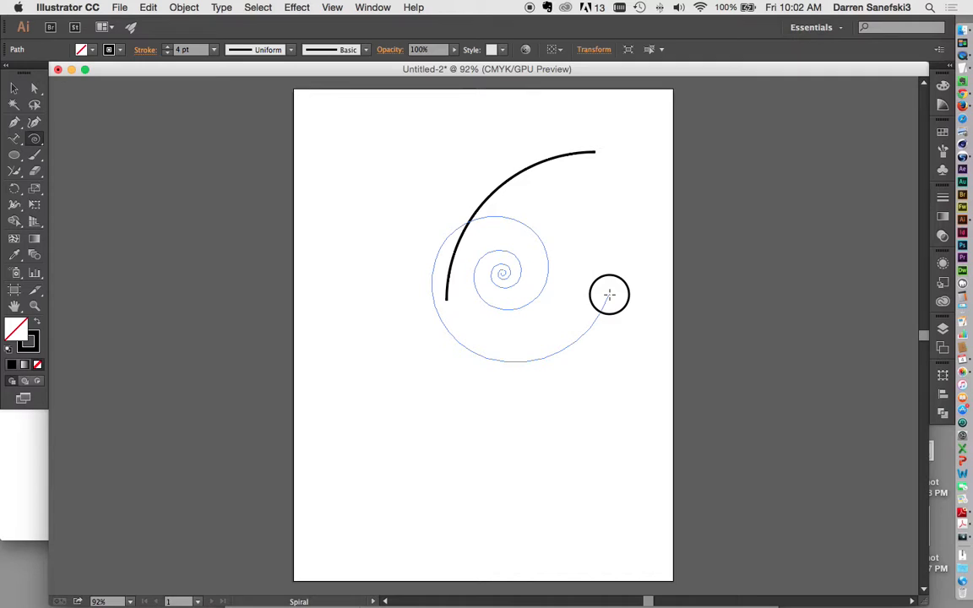
{"action": "left_click_drag", "start_coordinate": [610, 295], "coordinate": [607, 295]}
Draw three more spirals of different sizes, one below the other, down the left side of the artboard
{"action": "mouse_move", "coordinate": [365, 170]}
{"action": "left_mouse_down"}
{"action": "mouse_move", "coordinate": [393, 265]}
{"action": "mouse_move", "coordinate": [471, 217]}
{"action": "left_mouse_up"}
{"action": "left_click_drag", "start_coordinate": [364, 290], "coordinate": [425, 334]}
{"action": "left_click_drag", "start_coordinate": [382, 386], "coordinate": [444, 414]}
Delete the arc and all the spirals from the artboard
{"action": "left_click", "coordinate": [13, 88]}
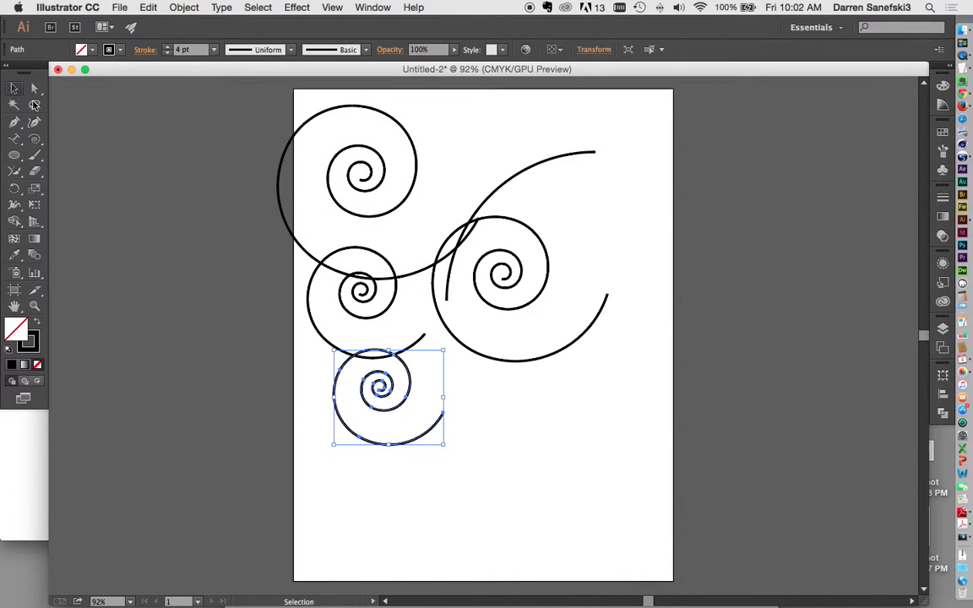
{"action": "key", "text": "super+a"}
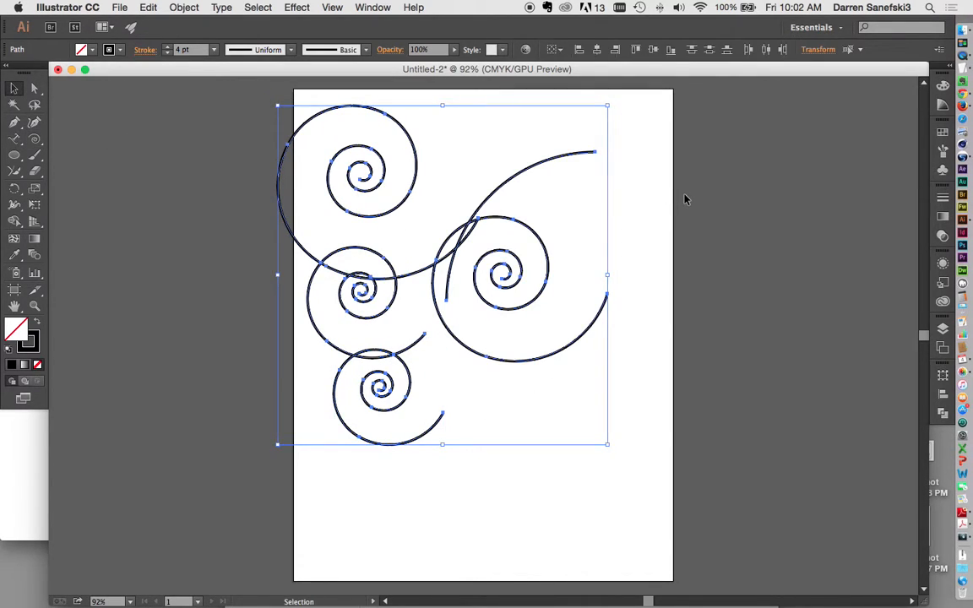
{"action": "key", "text": "Delete"}
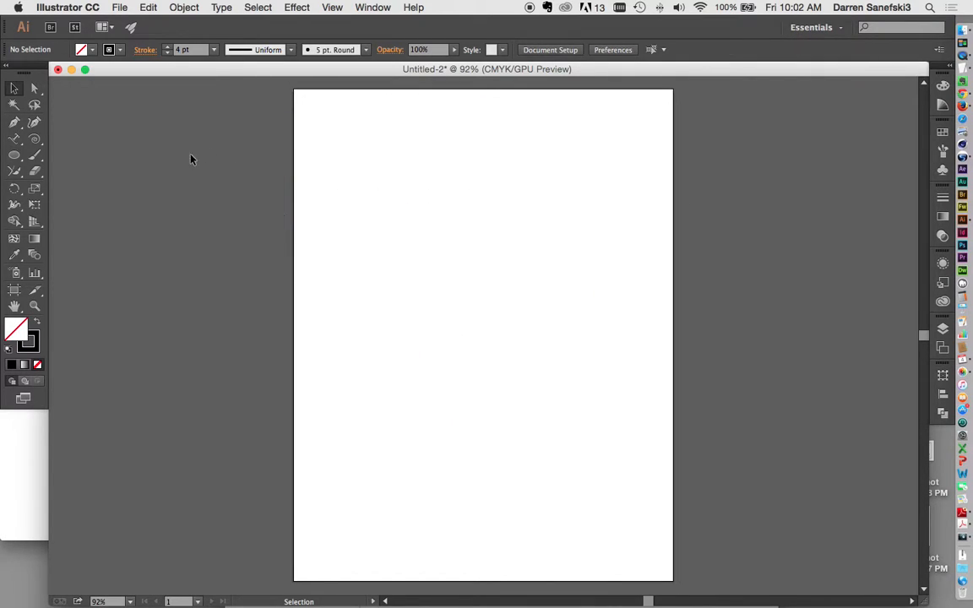
Draw a six-by-six rectangular grid in the upper half of the artboard and a small circular polar grid below it
{"action": "left_click_drag", "start_coordinate": [35, 139], "coordinate": [89, 188]}
{"action": "left_click_drag", "start_coordinate": [364, 145], "coordinate": [613, 296]}
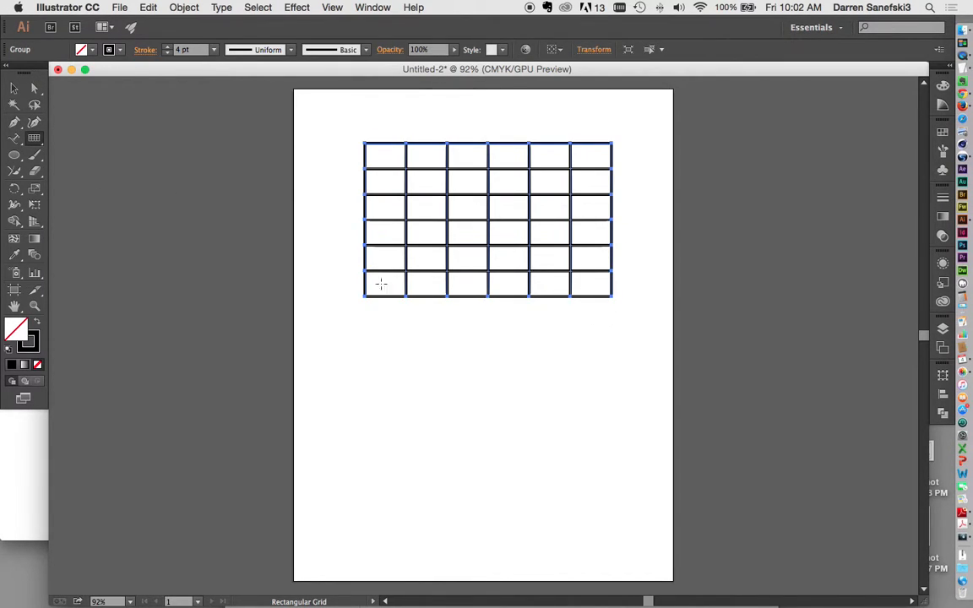
{"action": "left_click_drag", "start_coordinate": [33, 137], "coordinate": [93, 209]}
{"action": "left_click_drag", "start_coordinate": [493, 381], "coordinate": [539, 456]}
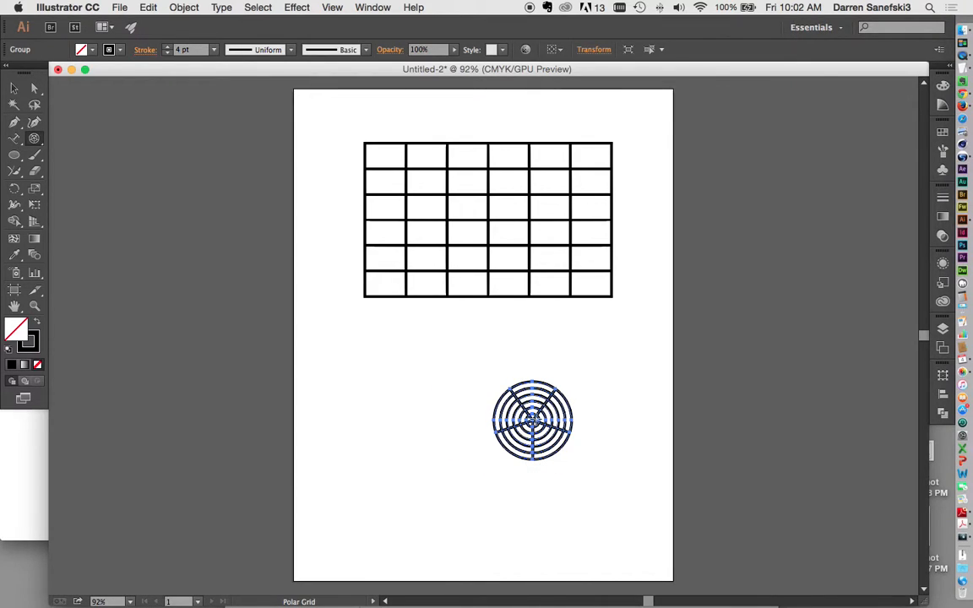
Select the rectangular and polar grids together and delete them
{"action": "left_click", "coordinate": [13, 87]}
{"action": "left_click", "coordinate": [174, 152]}
{"action": "left_click_drag", "start_coordinate": [184, 125], "coordinate": [721, 466]}
{"action": "key", "text": "Delete"}
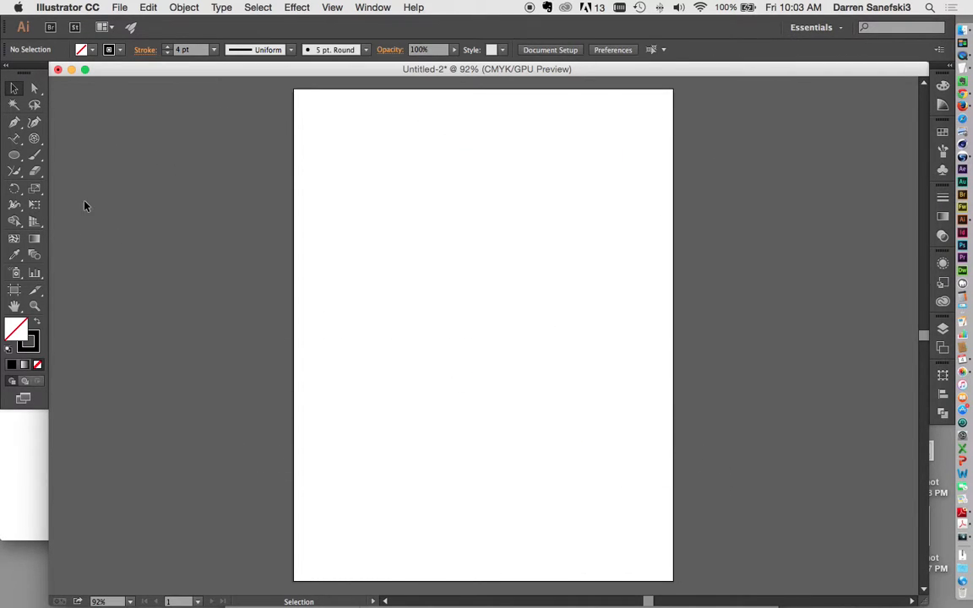
Draw a large square about 43p10 wide with the Rectangle tool, near the top of the artboard
{"action": "left_click", "coordinate": [16, 157]}
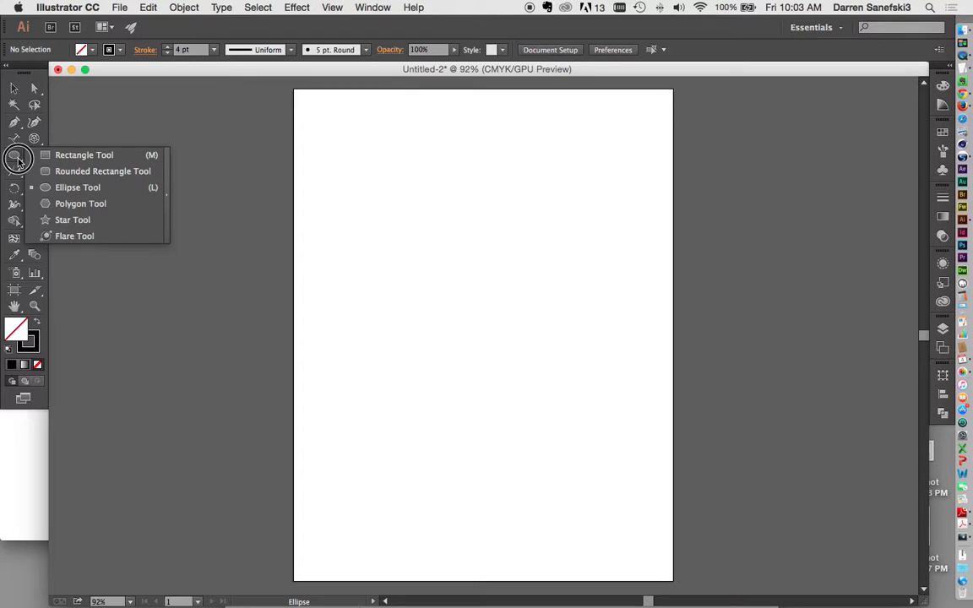
{"action": "left_click", "coordinate": [90, 155]}
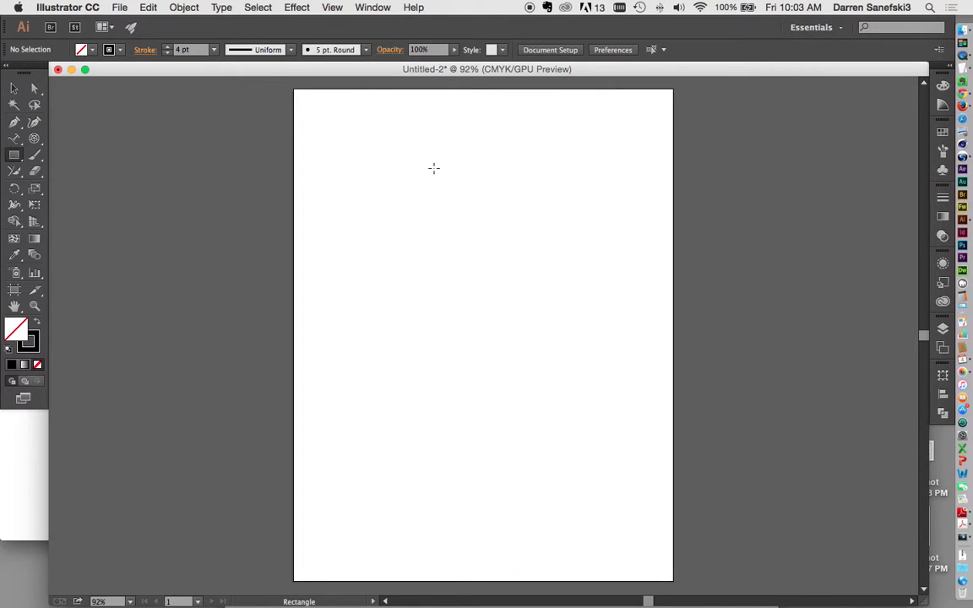
{"action": "mouse_move", "coordinate": [322, 126]}
{"action": "left_mouse_down"}
{"action": "mouse_move", "coordinate": [380, 172]}
{"action": "mouse_move", "coordinate": [576, 241]}
{"action": "mouse_move", "coordinate": [648, 232]}
{"action": "mouse_move", "coordinate": [636, 242]}
{"action": "mouse_move", "coordinate": [632, 233]}
{"action": "mouse_move", "coordinate": [583, 240]}
{"action": "mouse_move", "coordinate": [628, 241]}
{"action": "mouse_move", "coordinate": [649, 227]}
{"action": "left_mouse_up"}
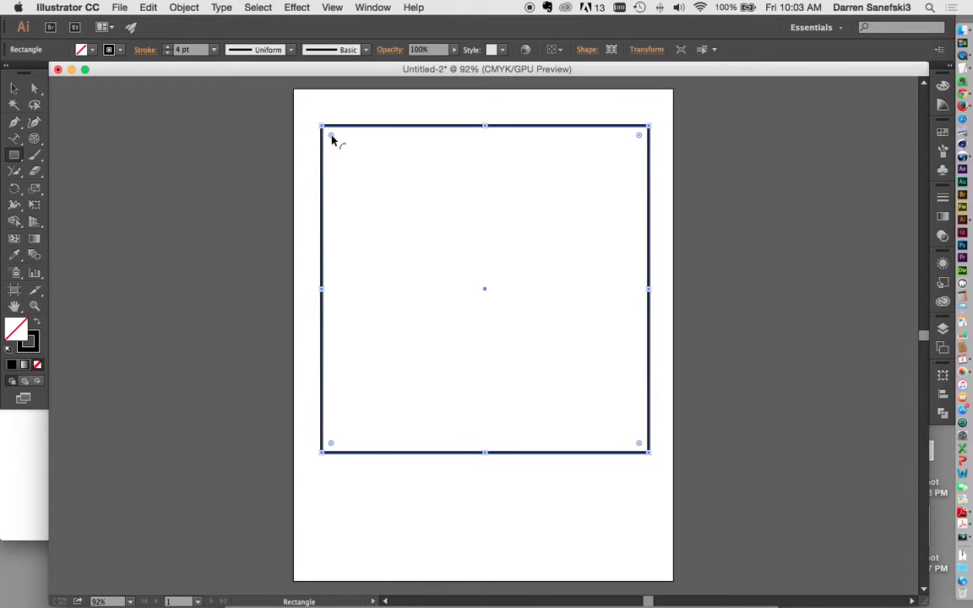
Try rounding all four corners of the square together with a live corner widget, and undo the rounding
{"action": "left_click_drag", "start_coordinate": [331, 136], "coordinate": [381, 177]}
{"action": "key", "text": "super+z"}
Round only the square's upper-left and lower-right corners to a radius of about 11p8, and delete the shape
{"action": "left_click", "coordinate": [34, 88]}
{"action": "left_click", "coordinate": [115, 123]}
{"action": "left_click", "coordinate": [322, 128]}
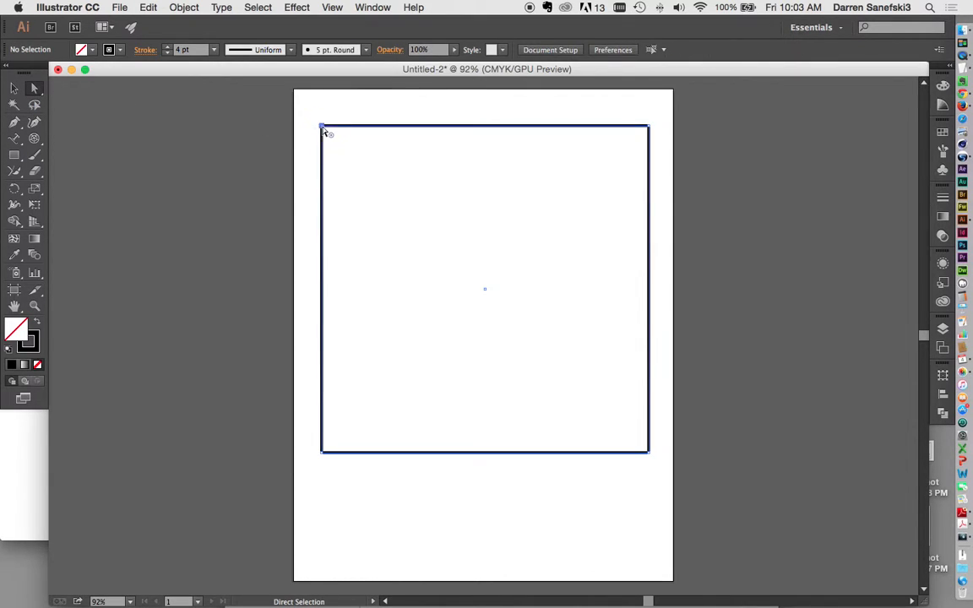
{"action": "left_click", "coordinate": [649, 453], "text": "shift"}
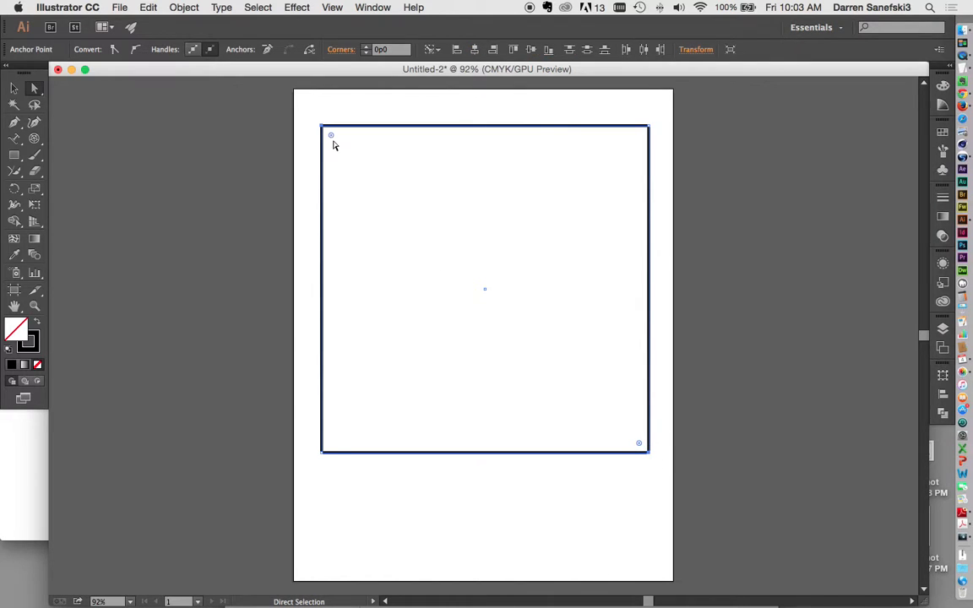
{"action": "left_click_drag", "start_coordinate": [335, 140], "coordinate": [413, 216]}
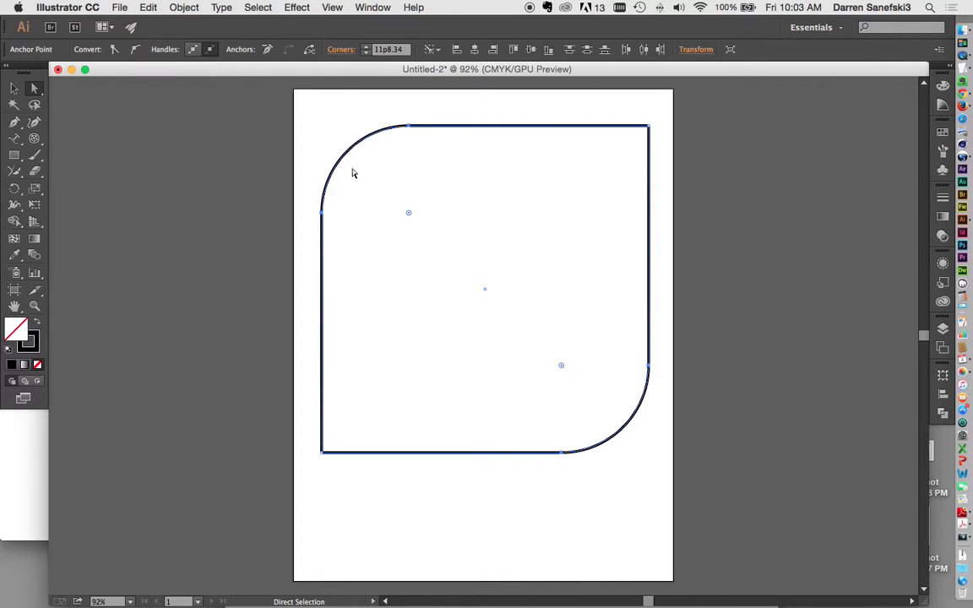
{"action": "left_click", "coordinate": [14, 88]}
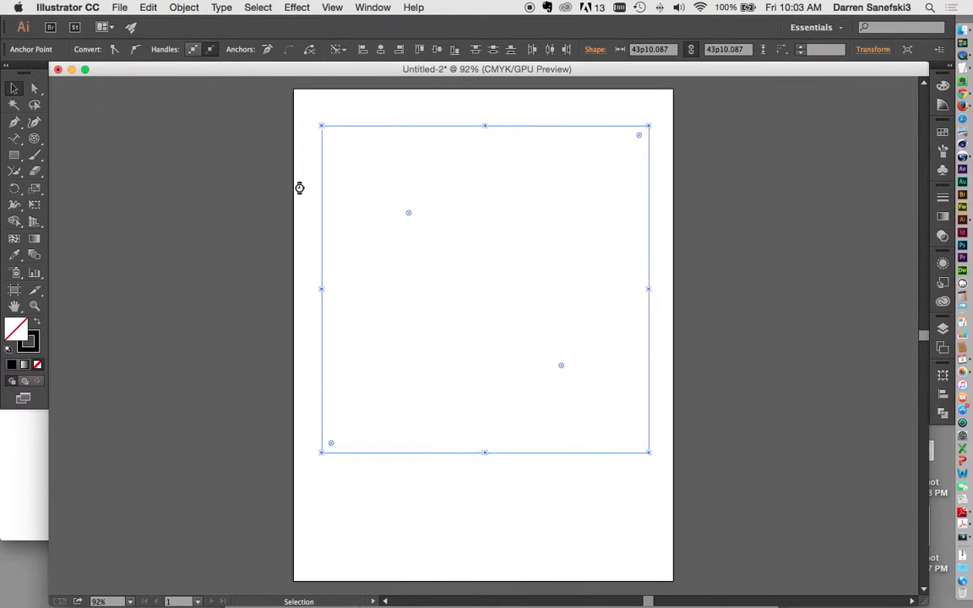
{"action": "key", "text": "Delete"}
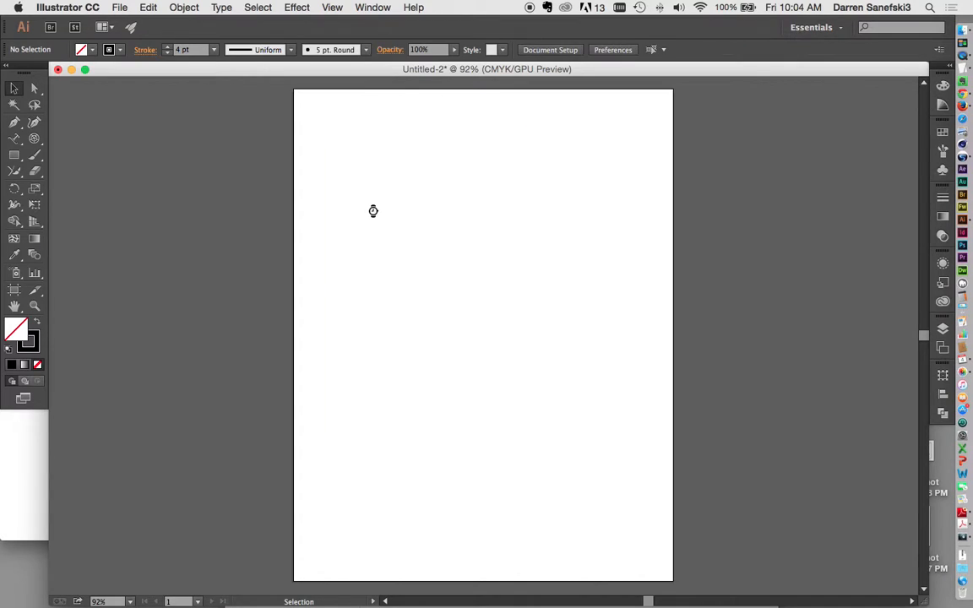
Draw a rounded rectangle in the middle of the artboard with an enlarged corner radius, and reduce the radius with its live corners
{"action": "left_click_drag", "start_coordinate": [14, 159], "coordinate": [111, 167]}
{"action": "left_click_drag", "start_coordinate": [358, 173], "coordinate": [599, 418]}
{"action": "key", "text": "Up"}
{"action": "key", "text": "Up"}
{"action": "key", "text": "Up"}
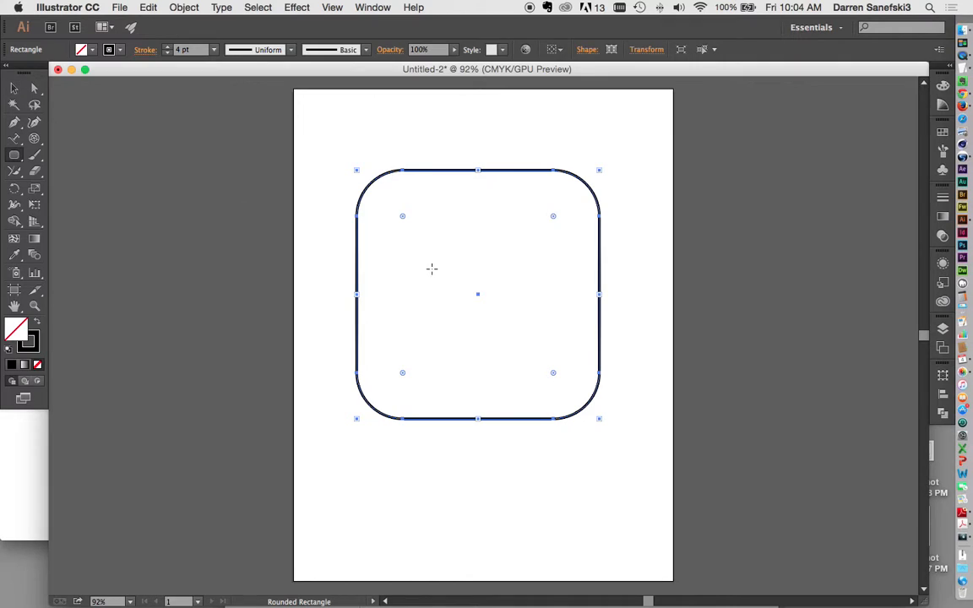
{"action": "left_click", "coordinate": [12, 88]}
{"action": "left_click_drag", "start_coordinate": [402, 216], "coordinate": [374, 206]}
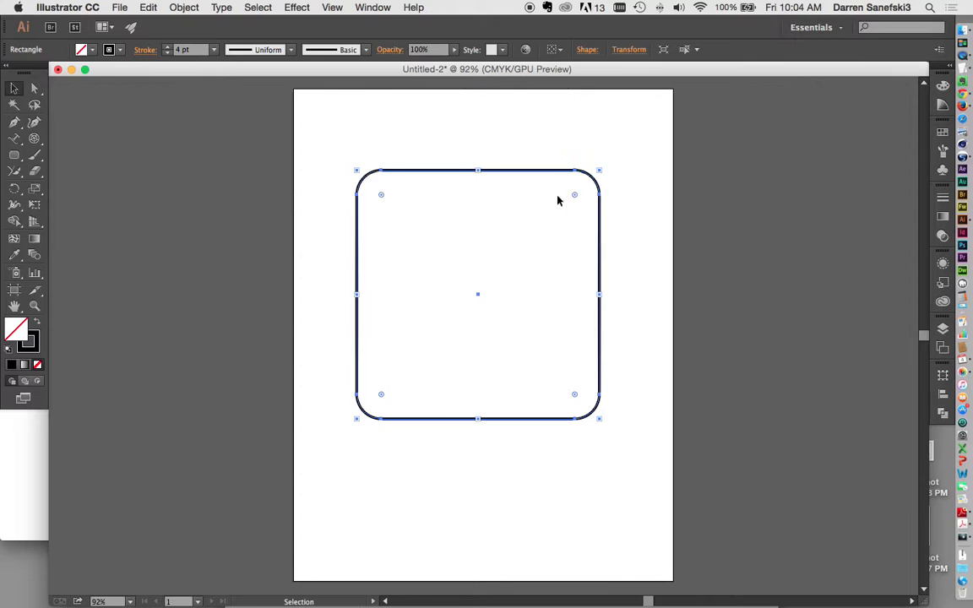
Round only the upper-left corner of the rounded rectangle to a radius of about 19p5, and delete the shape
{"action": "left_click", "coordinate": [34, 88]}
{"action": "left_click", "coordinate": [384, 200]}
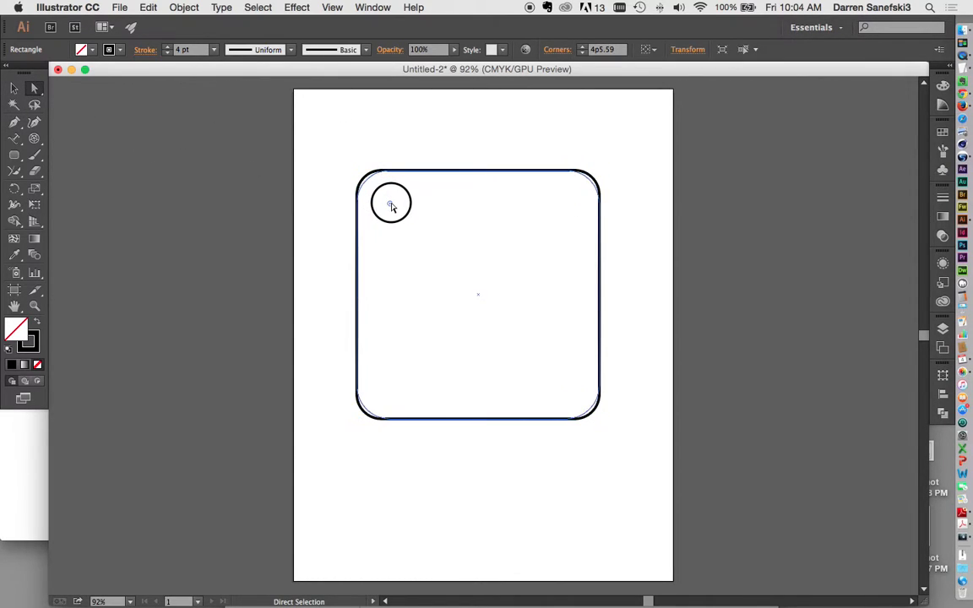
{"action": "left_click", "coordinate": [406, 169]}
{"action": "left_click_drag", "start_coordinate": [377, 189], "coordinate": [522, 305]}
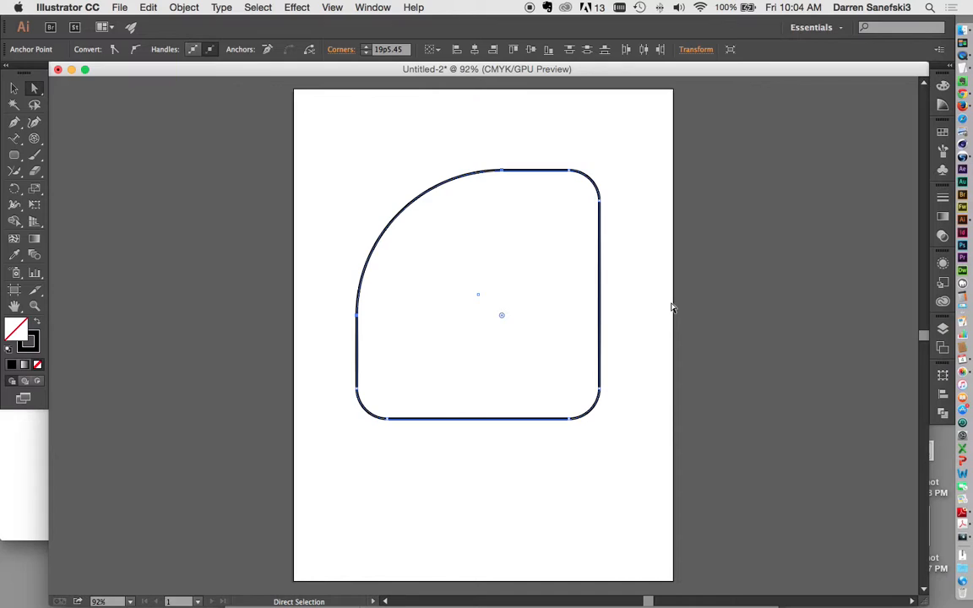
{"action": "left_click", "coordinate": [352, 160]}
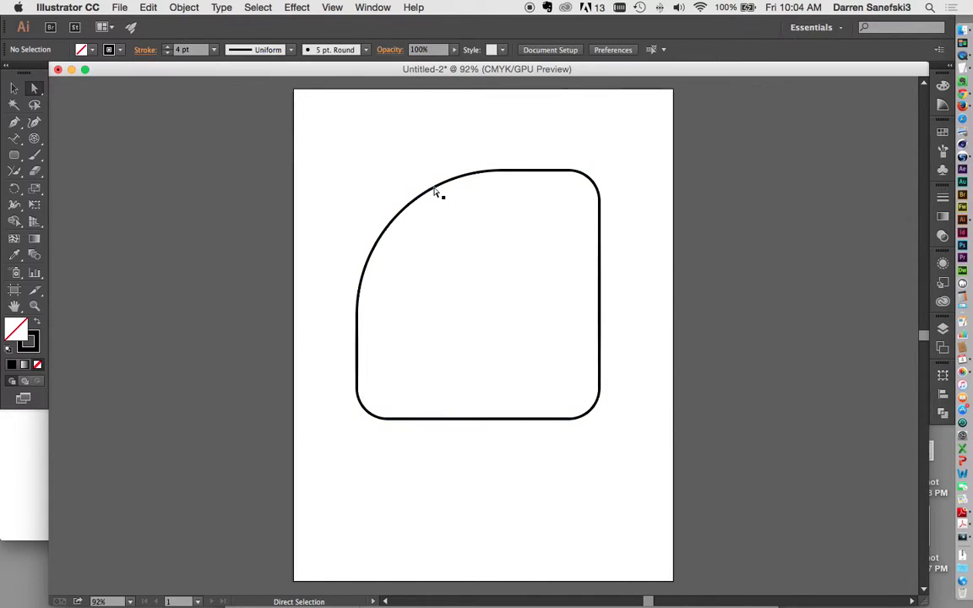
{"action": "left_click", "coordinate": [14, 90]}
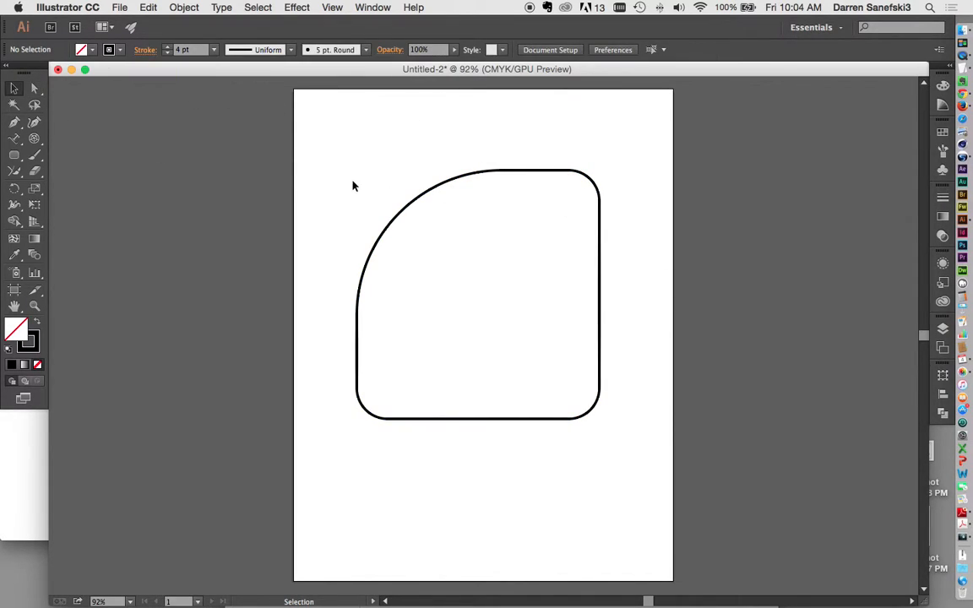
{"action": "left_click", "coordinate": [438, 191]}
{"action": "key", "text": "Delete"}
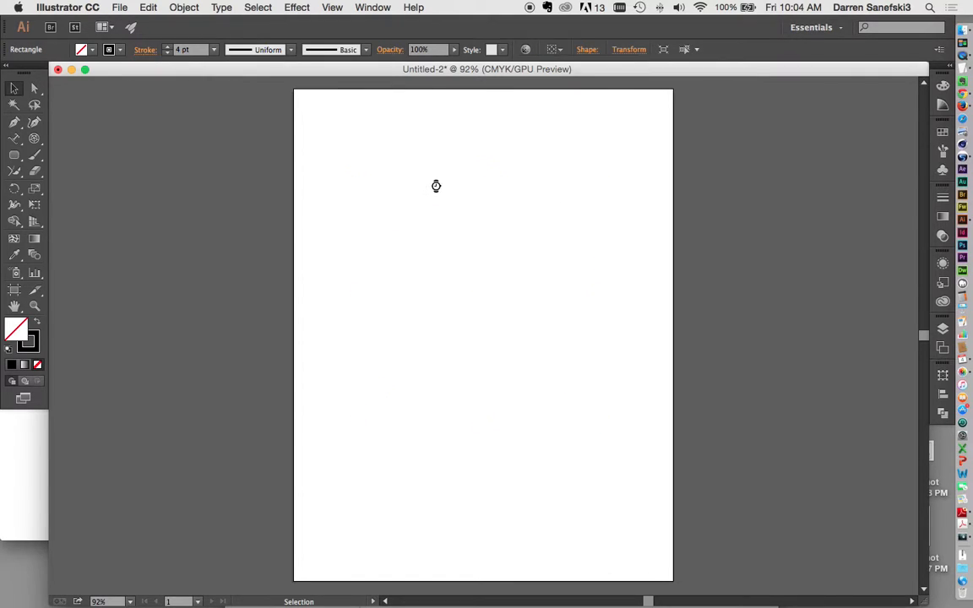
Try drawing a circle with the Ellipse tool, undo it, and try a larger one outward from the artboard's centre, undoing it too
{"action": "left_click_drag", "start_coordinate": [13, 155], "coordinate": [124, 189]}
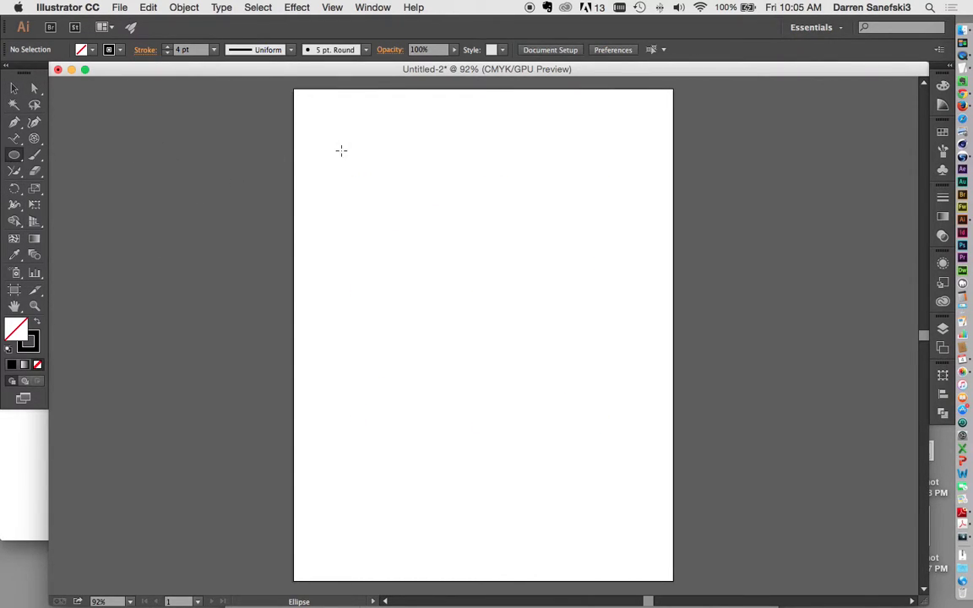
{"action": "left_click_drag", "start_coordinate": [329, 149], "coordinate": [619, 428]}
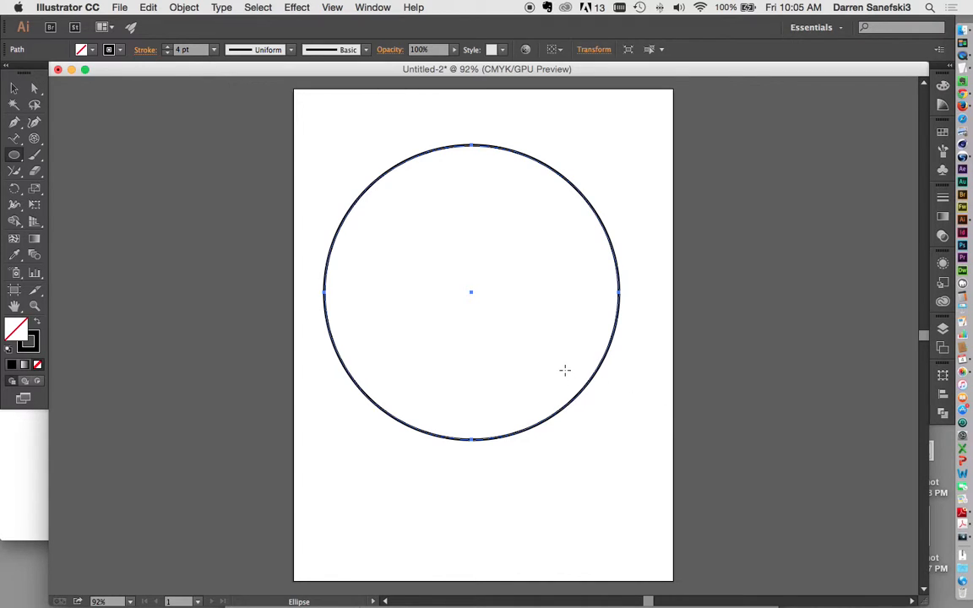
{"action": "key", "text": "super+z"}
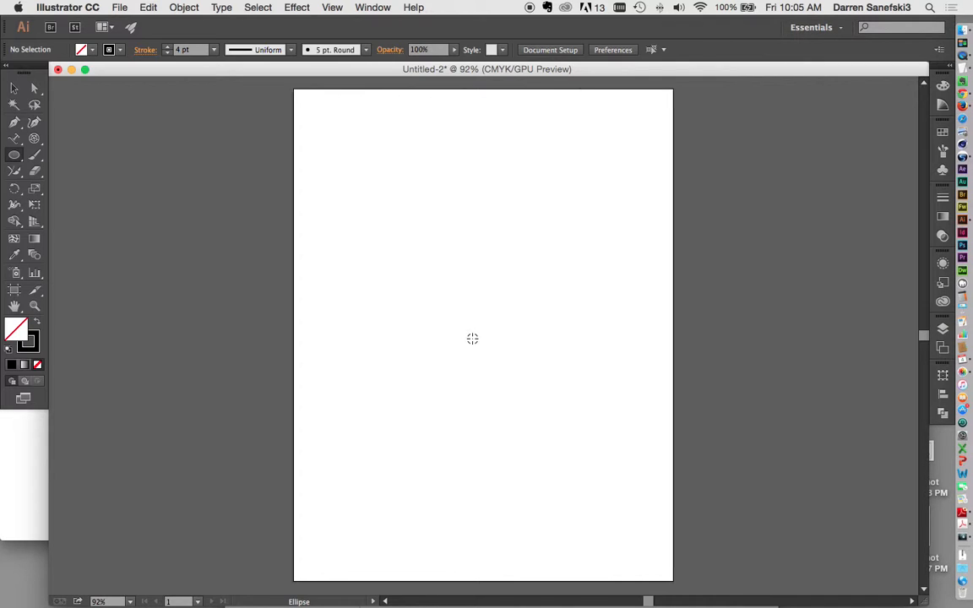
{"action": "mouse_move", "coordinate": [473, 339]}
{"action": "left_mouse_down"}
{"action": "mouse_move", "coordinate": [587, 413]}
{"action": "mouse_move", "coordinate": [602, 407]}
{"action": "mouse_move", "coordinate": [528, 416]}
{"action": "mouse_move", "coordinate": [571, 415]}
{"action": "mouse_move", "coordinate": [622, 453]}
{"action": "mouse_move", "coordinate": [619, 461]}
{"action": "mouse_move", "coordinate": [593, 453]}
{"action": "mouse_move", "coordinate": [630, 457]}
{"action": "mouse_move", "coordinate": [550, 426]}
{"action": "mouse_move", "coordinate": [744, 452]}
{"action": "left_mouse_up"}
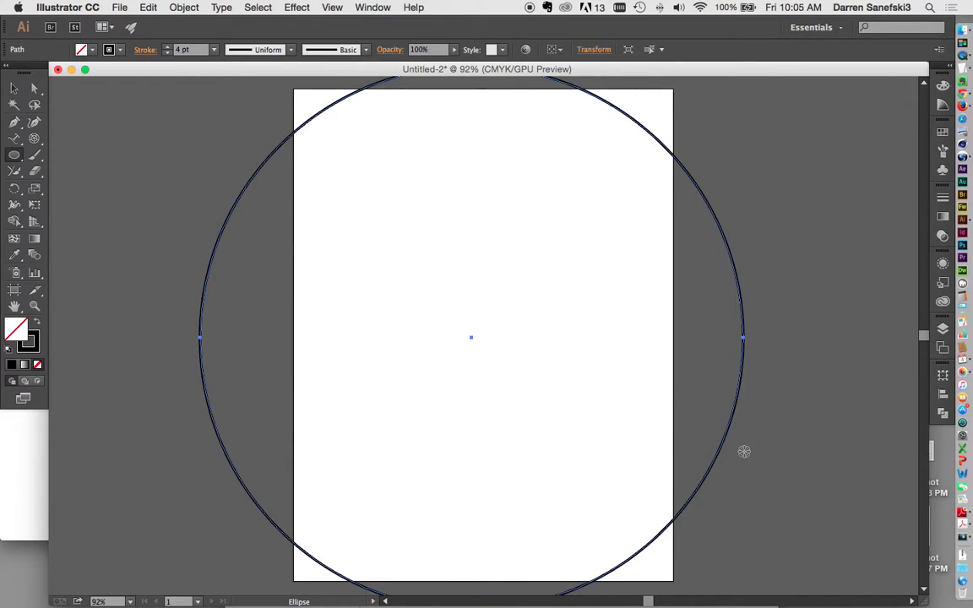
{"action": "key", "text": "super+z"}
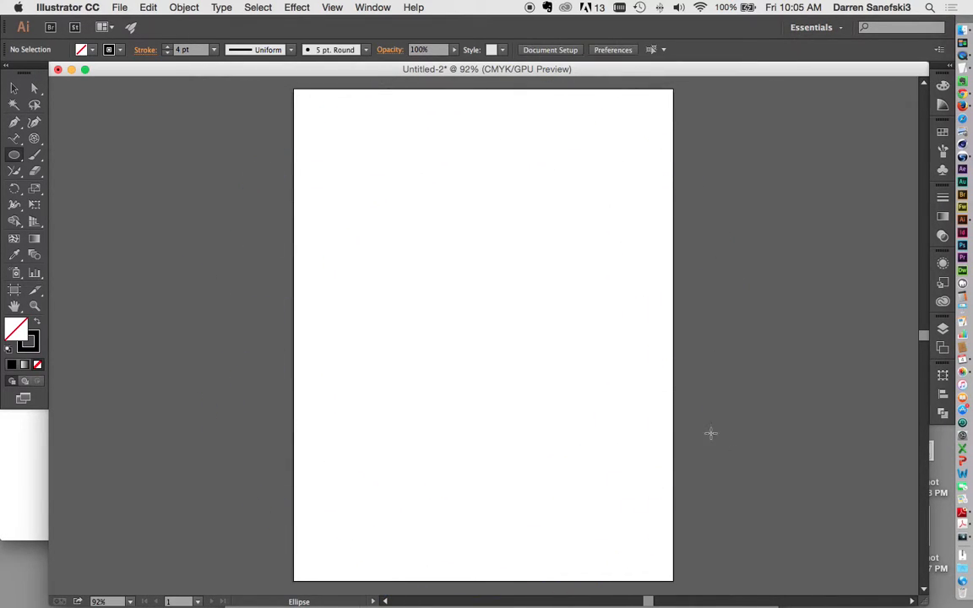
Draw a polygon in the upper half of the artboard, varying its number of sides while drawing, and delete it
{"action": "left_click", "coordinate": [10, 156]}
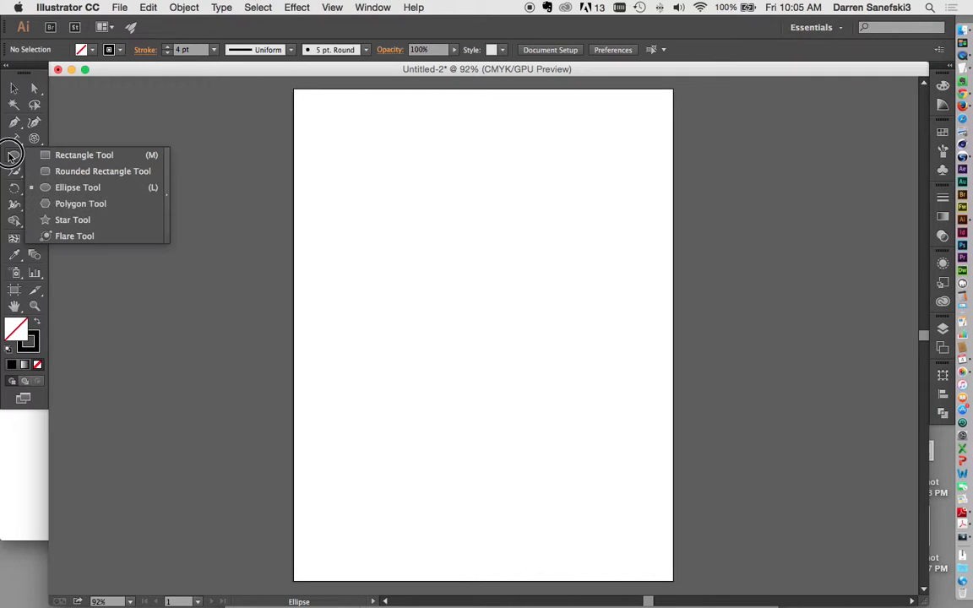
{"action": "left_click", "coordinate": [74, 203]}
{"action": "mouse_move", "coordinate": [409, 218]}
{"action": "left_mouse_down"}
{"action": "mouse_move", "coordinate": [463, 256]}
{"action": "mouse_move", "coordinate": [484, 241]}
{"action": "mouse_move", "coordinate": [506, 256]}
{"action": "mouse_move", "coordinate": [482, 254]}
{"action": "mouse_move", "coordinate": [510, 258]}
{"action": "mouse_move", "coordinate": [511, 273]}
{"action": "left_mouse_up"}
{"action": "key", "text": "Up"}
{"action": "key", "text": "Up"}
{"action": "key", "text": "Up"}
{"action": "key", "text": "Up"}
{"action": "key", "text": "Up"}
{"action": "key", "text": "Up"}
{"action": "key", "text": "Down"}
{"action": "key", "text": "Down"}
{"action": "key", "text": "Down"}
{"action": "key", "text": "Down"}
{"action": "key", "text": "Down"}
{"action": "key", "text": "Down"}
{"action": "key", "text": "Down"}
{"action": "key", "text": "Down"}
{"action": "key", "text": "Down"}
{"action": "key", "text": "Down"}
{"action": "key", "text": "Down"}
{"action": "key", "text": "Up"}
{"action": "key", "text": "Up"}
{"action": "key", "text": "Up"}
{"action": "key", "text": "Up"}
{"action": "key", "text": "Up"}
{"action": "key", "text": "Up"}
{"action": "key", "text": "Down"}
{"action": "key", "text": "Down"}
{"action": "key", "text": "Down"}
{"action": "key", "text": "Delete"}
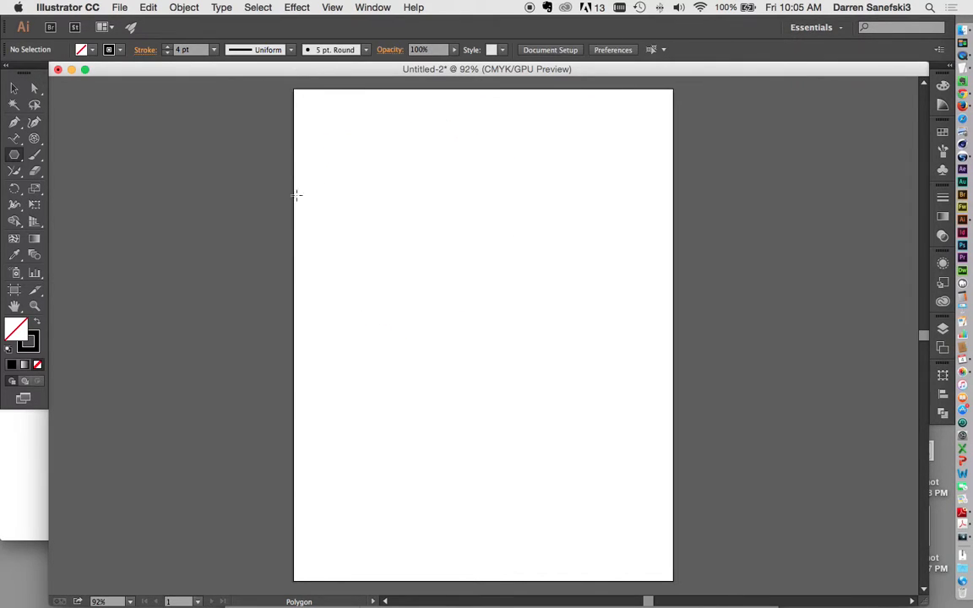
Draw a large five-pointed star extending beyond the artboard, varying its number of points while drawing, and delete it
{"action": "left_click_drag", "start_coordinate": [18, 159], "coordinate": [80, 219]}
{"action": "left_click_drag", "start_coordinate": [467, 252], "coordinate": [504, 290]}
{"action": "key", "text": "Down"}
{"action": "key", "text": "Down"}
{"action": "key", "text": "Down"}
{"action": "key", "text": "Down"}
{"action": "key", "text": "Down"}
{"action": "key", "text": "Down"}
{"action": "key", "text": "Down"}
{"action": "key", "text": "Down"}
{"action": "key", "text": "Down"}
{"action": "key", "text": "Down"}
{"action": "key", "text": "Down"}
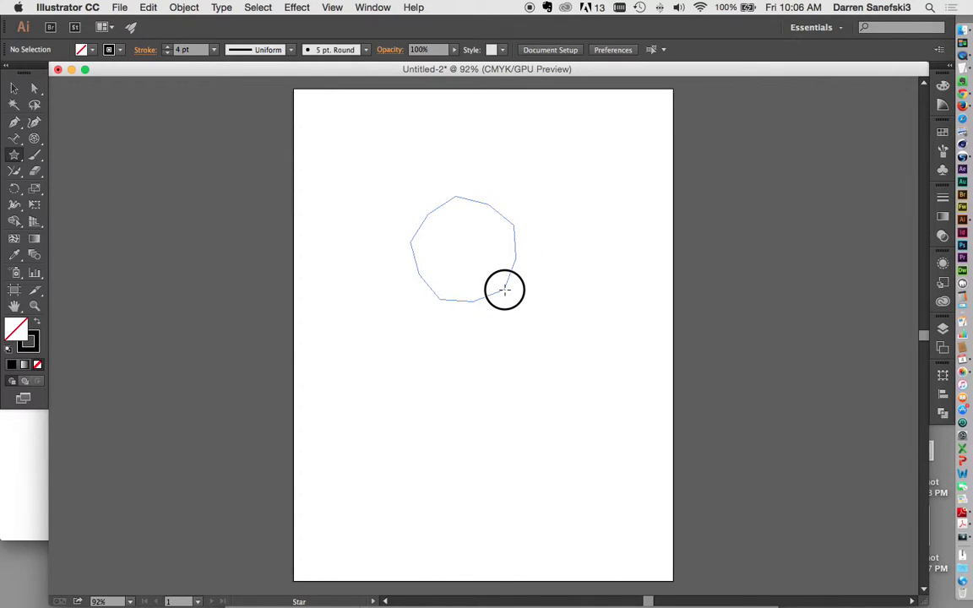
{"action": "left_click_drag", "start_coordinate": [505, 290], "coordinate": [612, 456]}
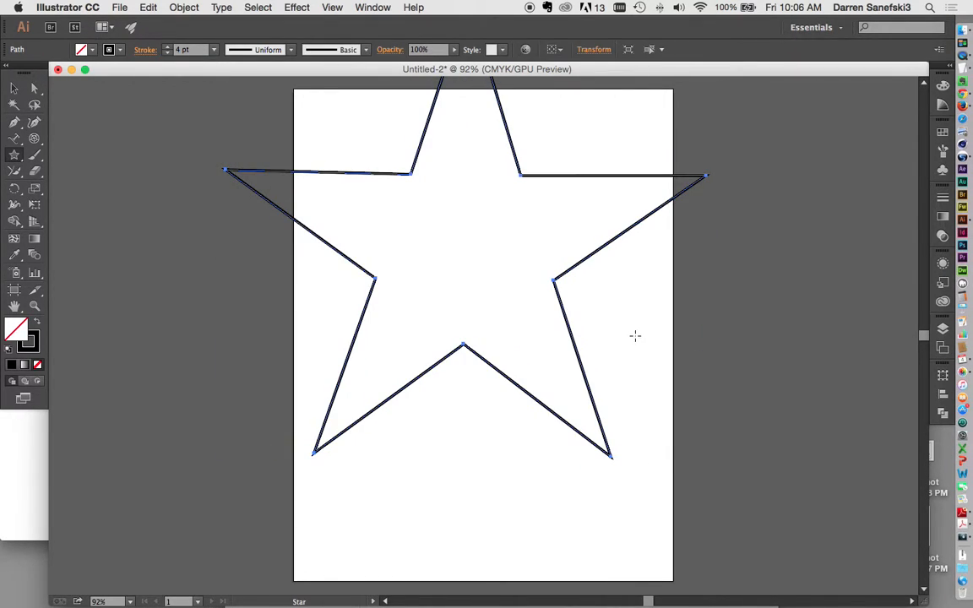
{"action": "key", "text": "Delete"}
Draw a small five-pointed star near the artboard's upper left, varying its points and arm length while drawing, and delete it
{"action": "left_click_drag", "start_coordinate": [410, 213], "coordinate": [461, 281]}
{"action": "key", "text": "Up"}
{"action": "key", "text": "Up"}
{"action": "key", "text": "Up"}
{"action": "key", "text": "Up"}
{"action": "key", "text": "Up"}
{"action": "key", "text": "Up"}
{"action": "key", "text": "Up"}
{"action": "key", "text": "Up"}
{"action": "key", "text": "Down"}
{"action": "key", "text": "Down"}
{"action": "key", "text": "Down"}
{"action": "key", "text": "Down"}
{"action": "key", "text": "Down"}
{"action": "key", "text": "Down"}
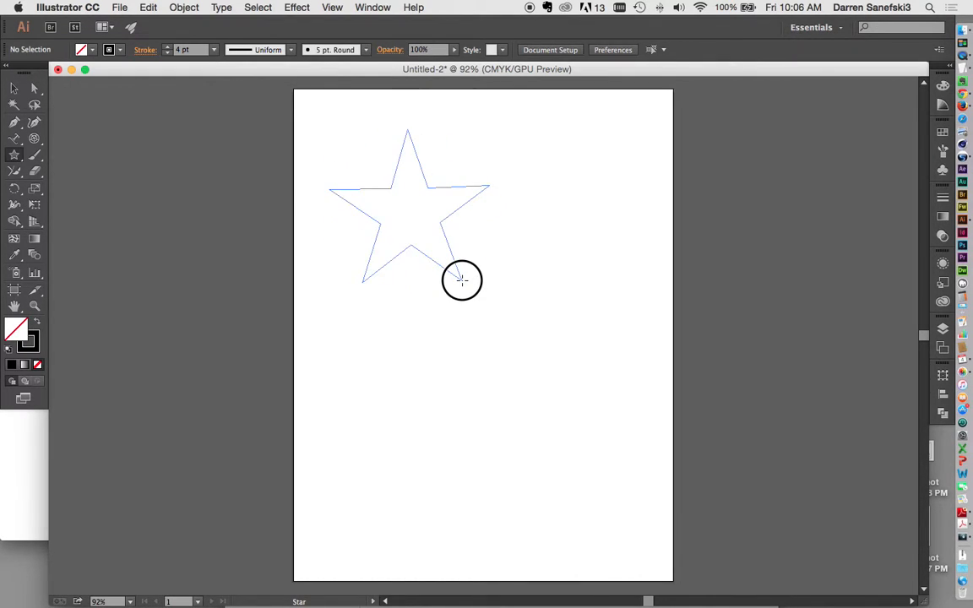
{"action": "left_click_drag", "start_coordinate": [473, 285], "coordinate": [465, 284]}
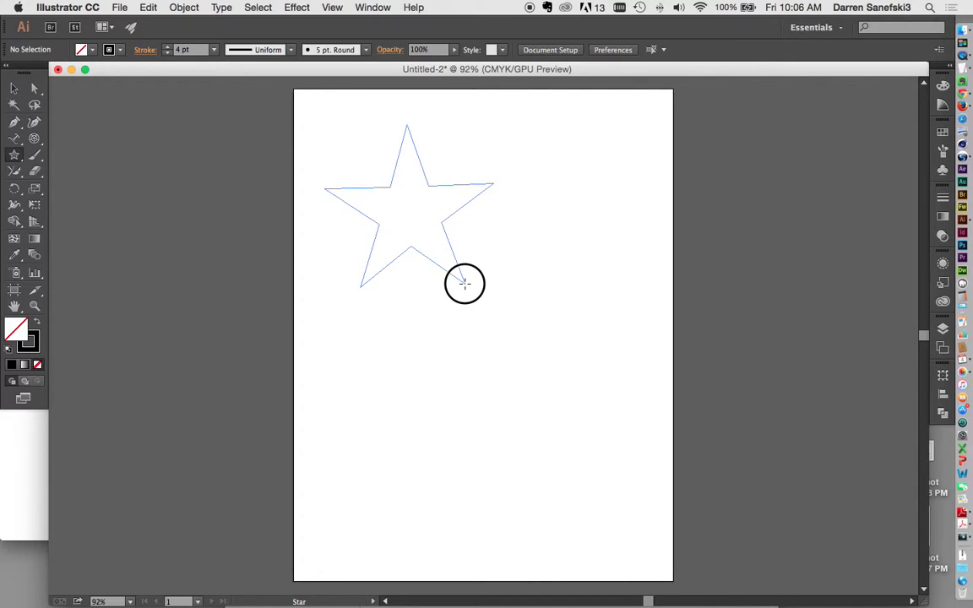
{"action": "left_click_drag", "start_coordinate": [465, 284], "coordinate": [438, 260]}
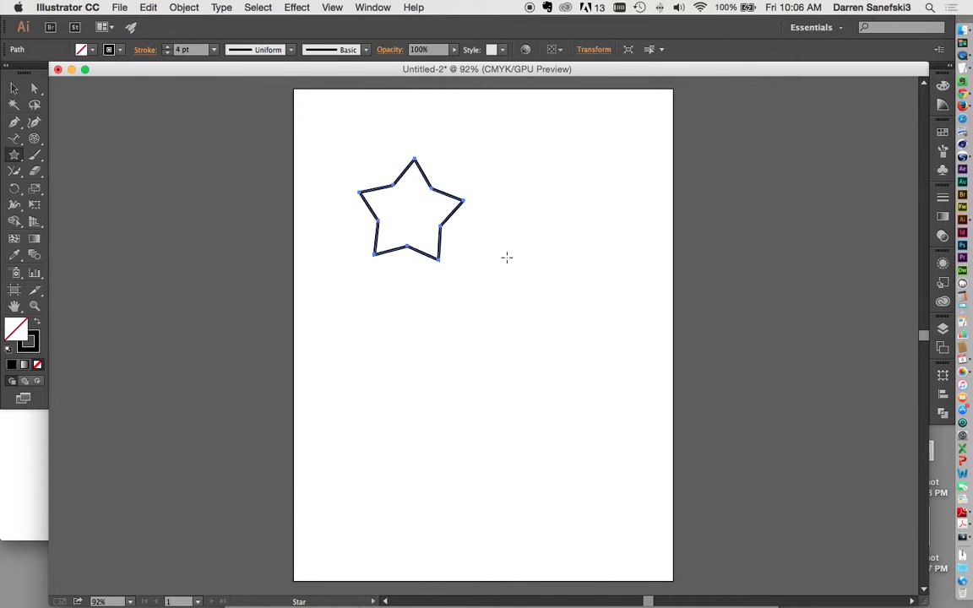
{"action": "key", "text": "Delete"}
Draw four overlapping lens flares across the artboard with the Flare tool, and delete them all
{"action": "left_click", "coordinate": [9, 163]}
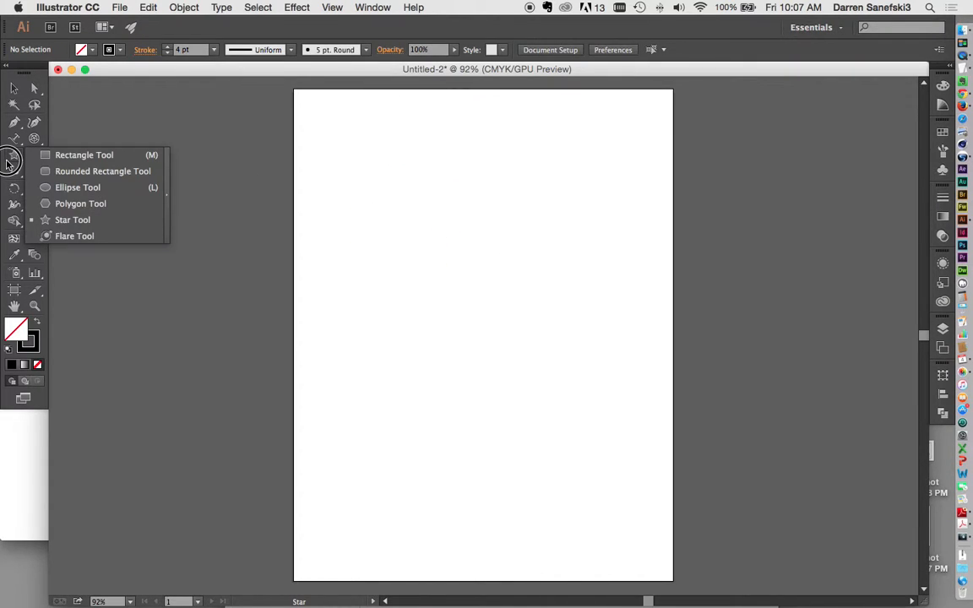
{"action": "left_click_drag", "start_coordinate": [8, 163], "coordinate": [56, 238]}
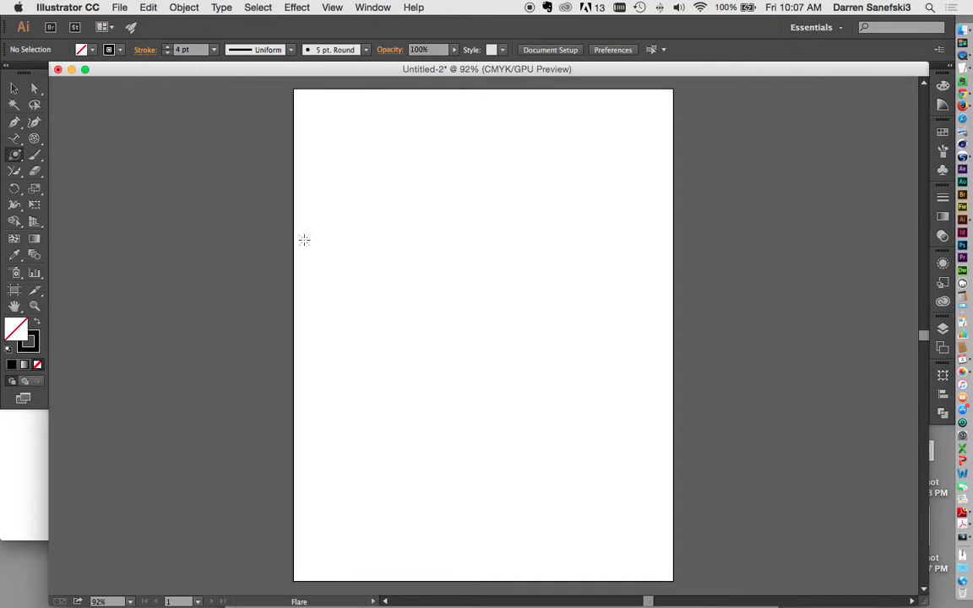
{"action": "left_click_drag", "start_coordinate": [408, 200], "coordinate": [425, 210]}
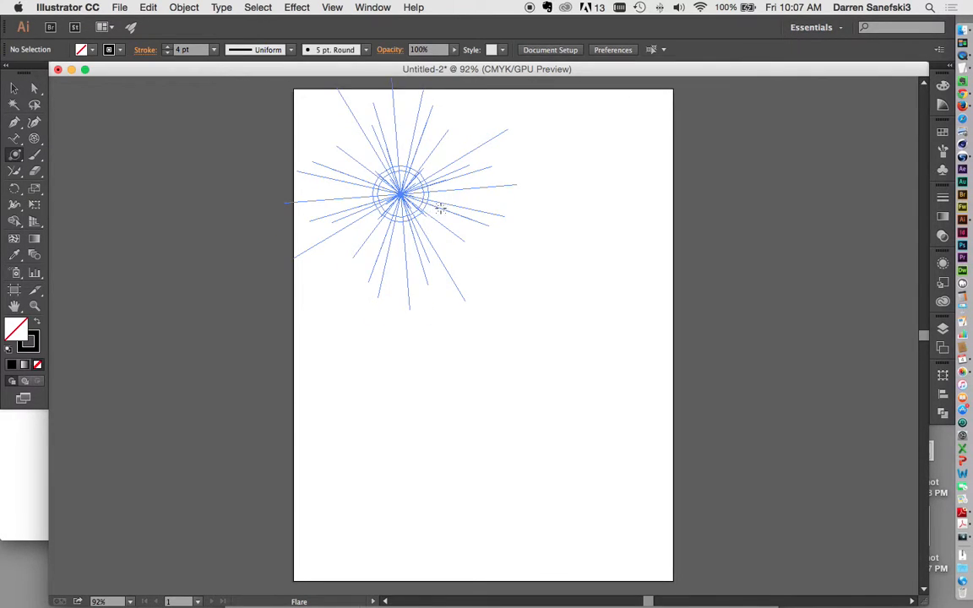
{"action": "left_click_drag", "start_coordinate": [478, 229], "coordinate": [503, 243]}
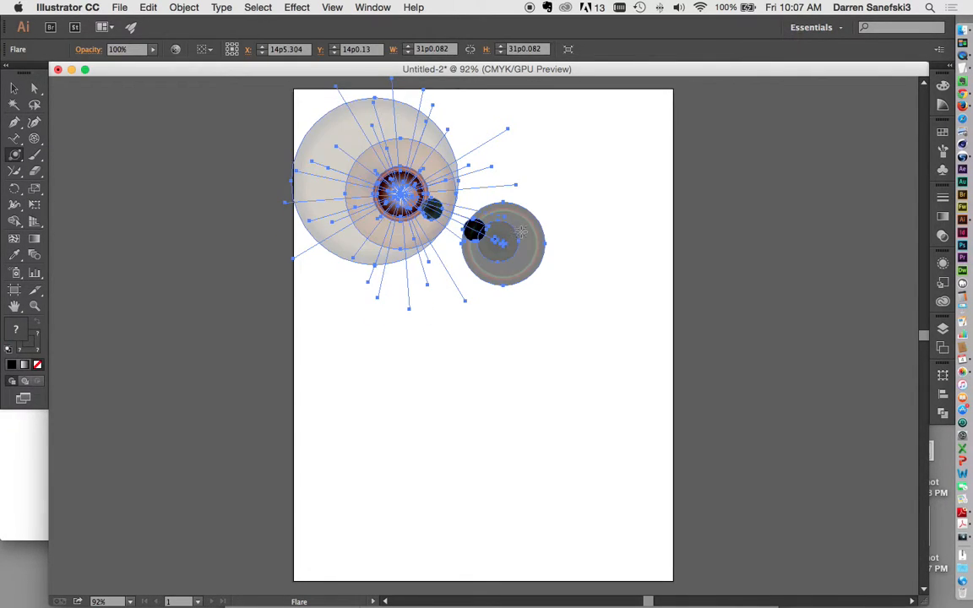
{"action": "left_click_drag", "start_coordinate": [560, 165], "coordinate": [588, 205]}
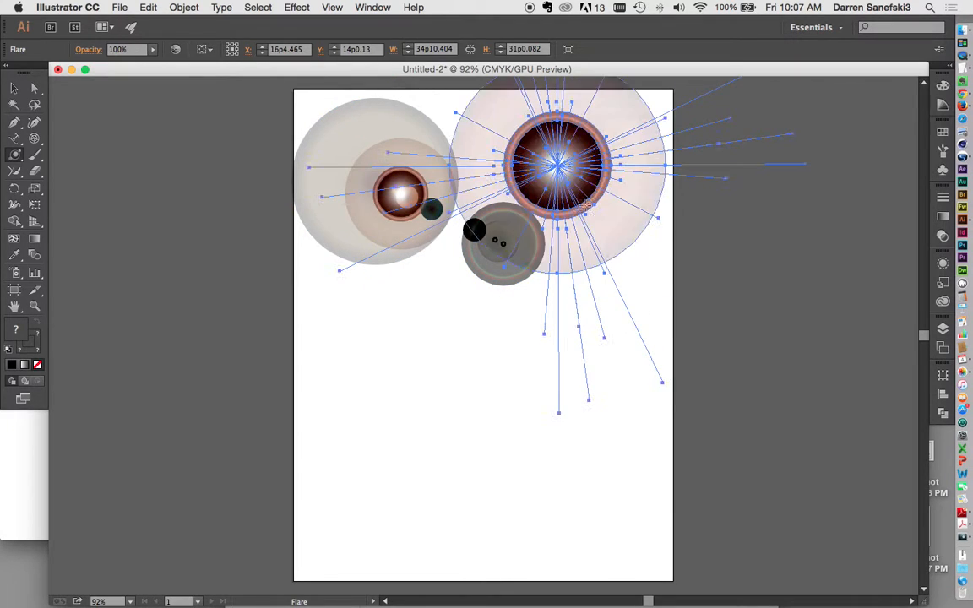
{"action": "left_click_drag", "start_coordinate": [477, 190], "coordinate": [456, 200]}
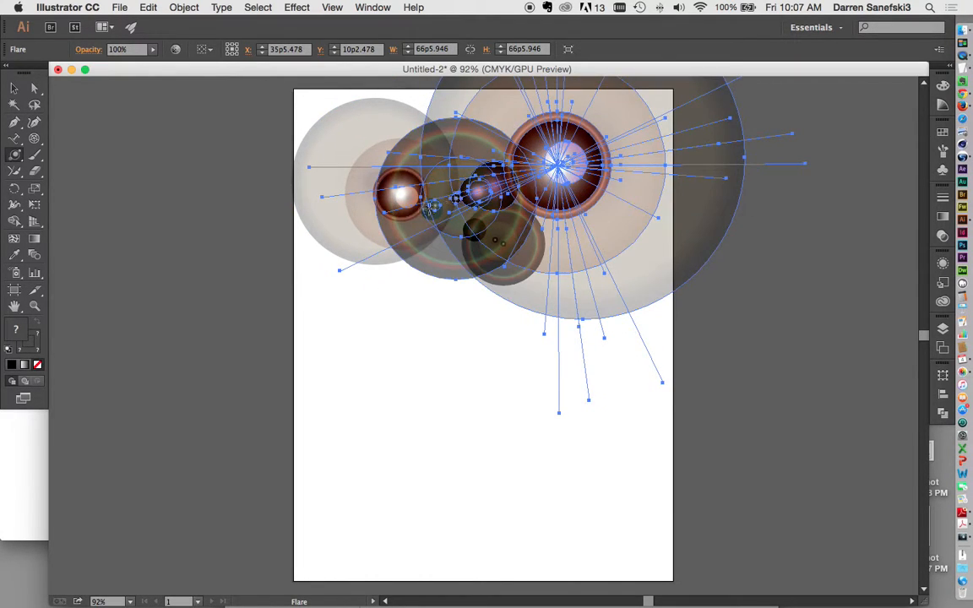
{"action": "left_click_drag", "start_coordinate": [361, 282], "coordinate": [450, 338]}
{"action": "left_click_drag", "start_coordinate": [549, 354], "coordinate": [519, 369]}
{"action": "left_click_drag", "start_coordinate": [470, 398], "coordinate": [472, 422]}
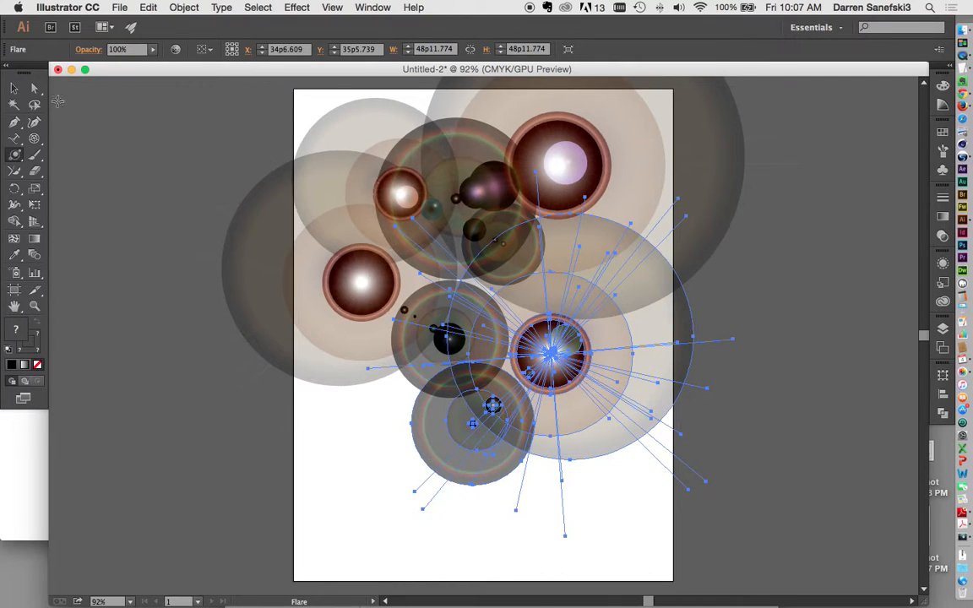
{"action": "left_click", "coordinate": [14, 90]}
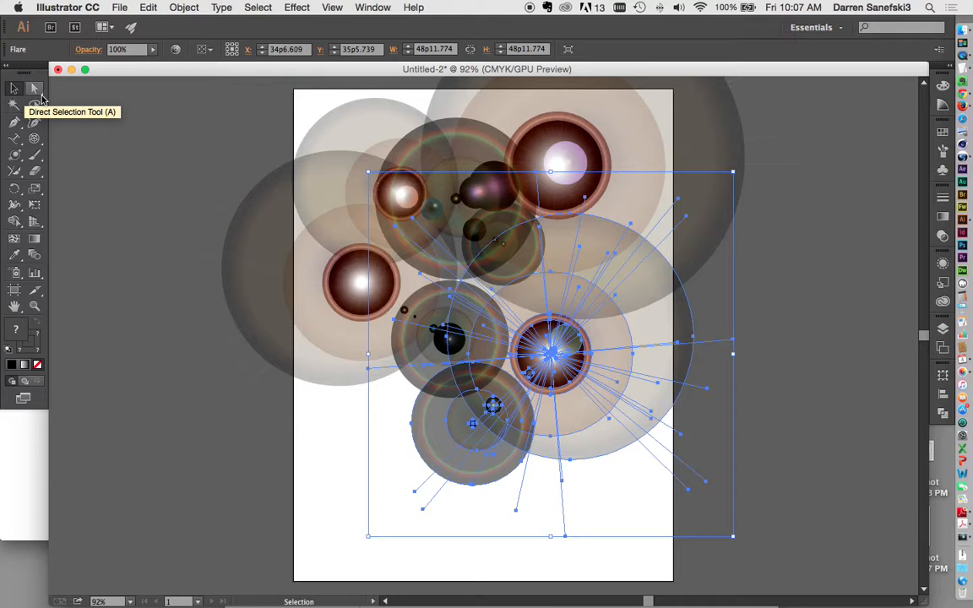
{"action": "key", "text": "super+a"}
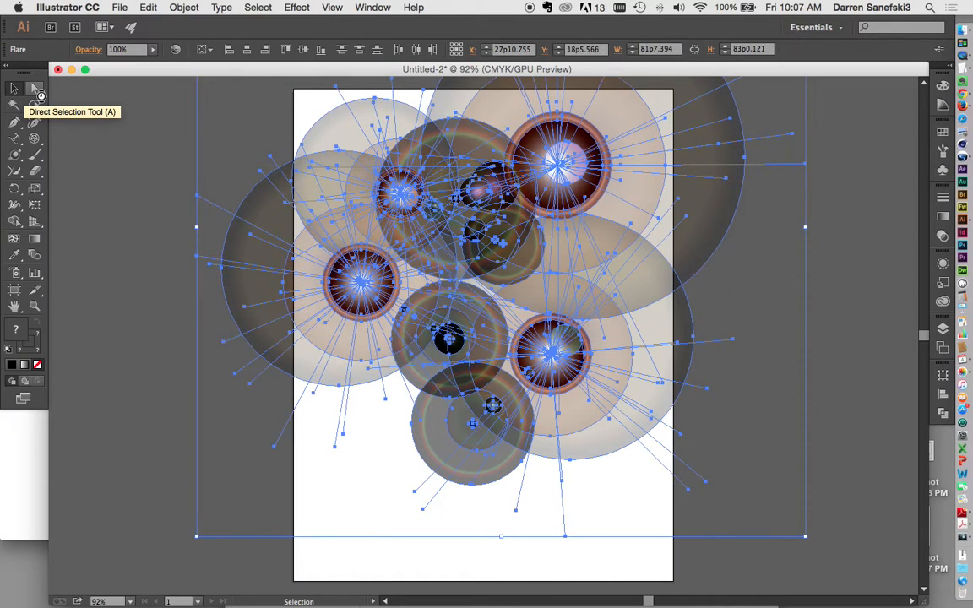
{"action": "key", "text": "Delete"}
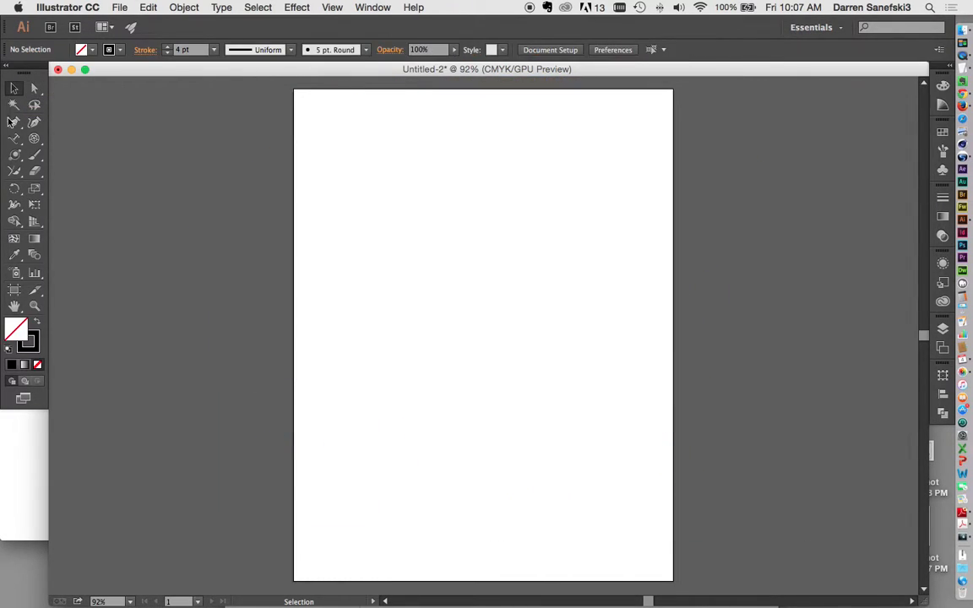
Paint three freehand curved strokes in the artboard's upper half with the Paintbrush tool
{"action": "left_click", "coordinate": [37, 159]}
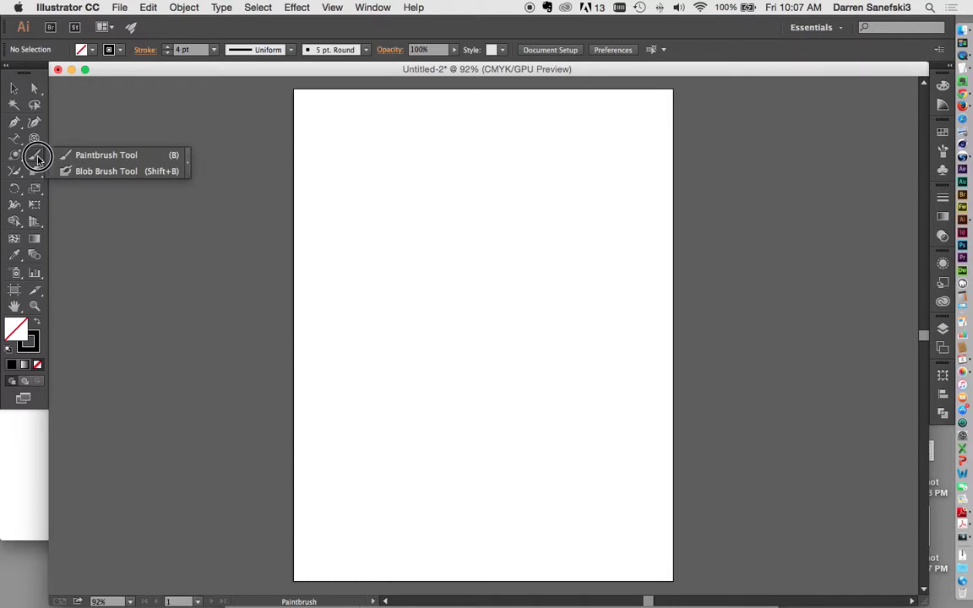
{"action": "mouse_move", "coordinate": [387, 152]}
{"action": "left_mouse_down"}
{"action": "mouse_move", "coordinate": [457, 172]}
{"action": "mouse_move", "coordinate": [409, 326]}
{"action": "mouse_move", "coordinate": [479, 341]}
{"action": "left_mouse_up"}
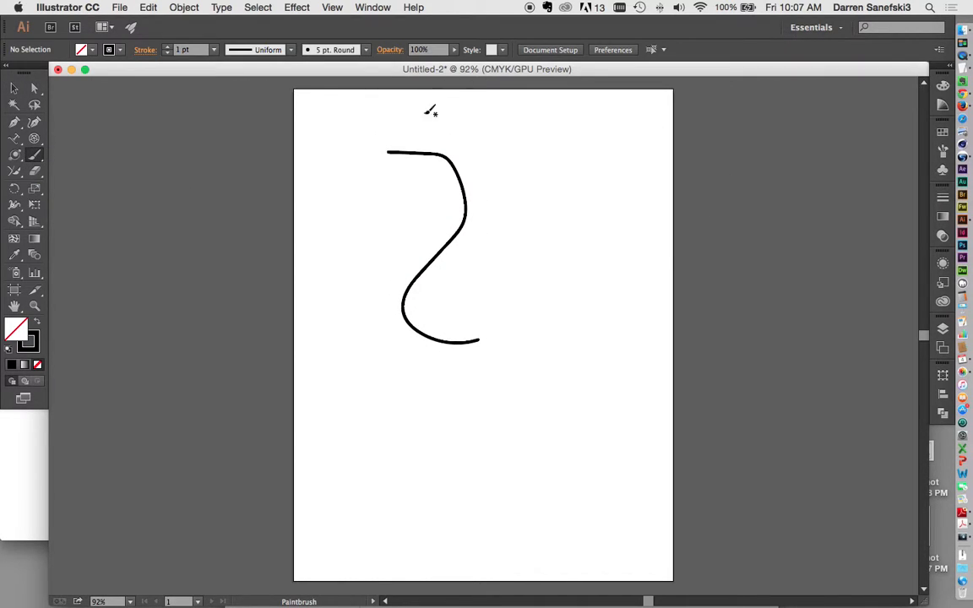
{"action": "mouse_move", "coordinate": [390, 133]}
{"action": "left_mouse_down"}
{"action": "mouse_move", "coordinate": [463, 169]}
{"action": "mouse_move", "coordinate": [468, 199]}
{"action": "mouse_move", "coordinate": [447, 301]}
{"action": "mouse_move", "coordinate": [520, 297]}
{"action": "left_mouse_up"}
{"action": "mouse_move", "coordinate": [438, 112]}
{"action": "left_mouse_down"}
{"action": "mouse_move", "coordinate": [508, 159]}
{"action": "mouse_move", "coordinate": [514, 224]}
{"action": "left_mouse_up"}
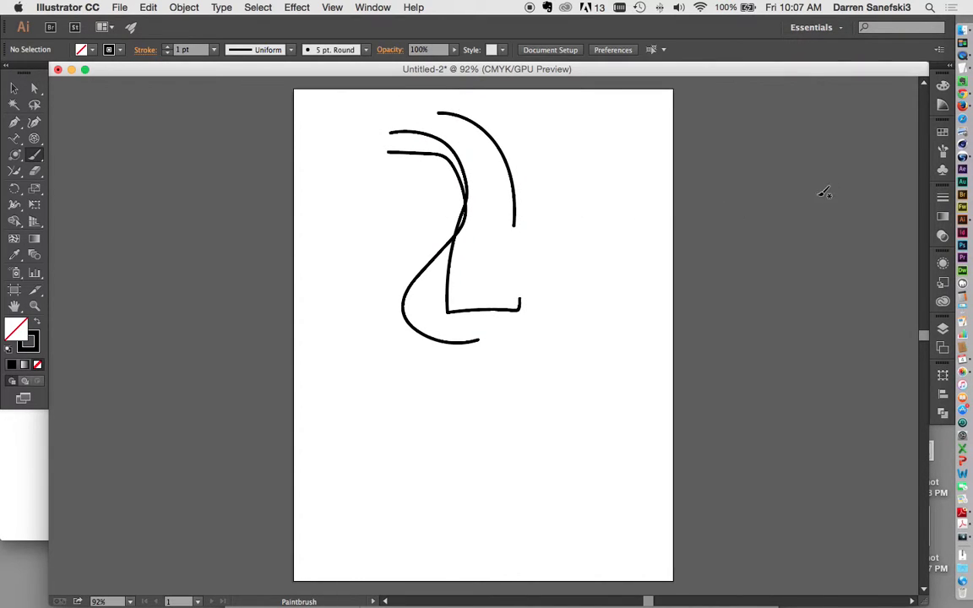
Display the full list of brushes, and paint four more long strokes beside the curves, making the last two progressively thicker
{"action": "left_click", "coordinate": [943, 150]}
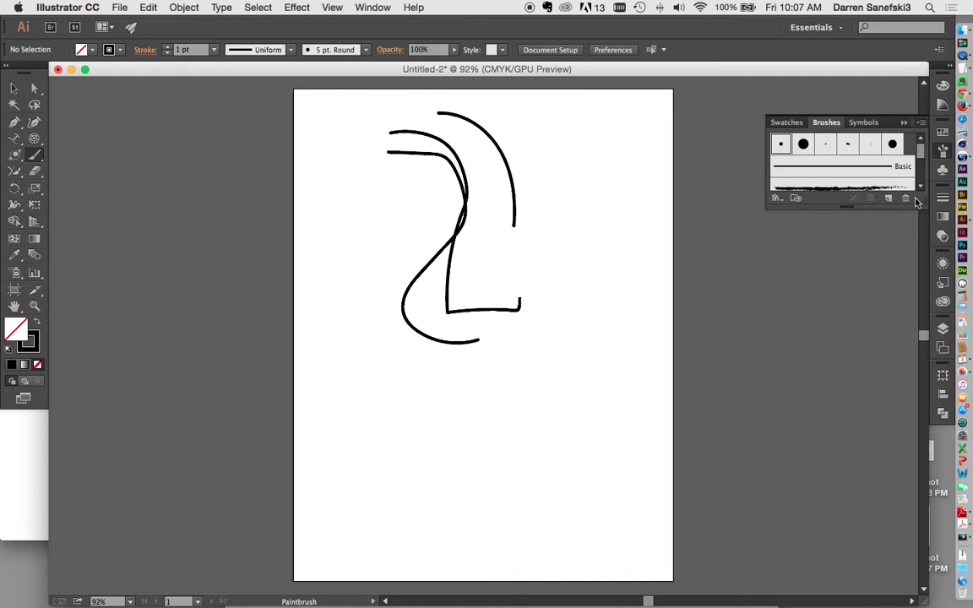
{"action": "left_click_drag", "start_coordinate": [905, 206], "coordinate": [924, 327]}
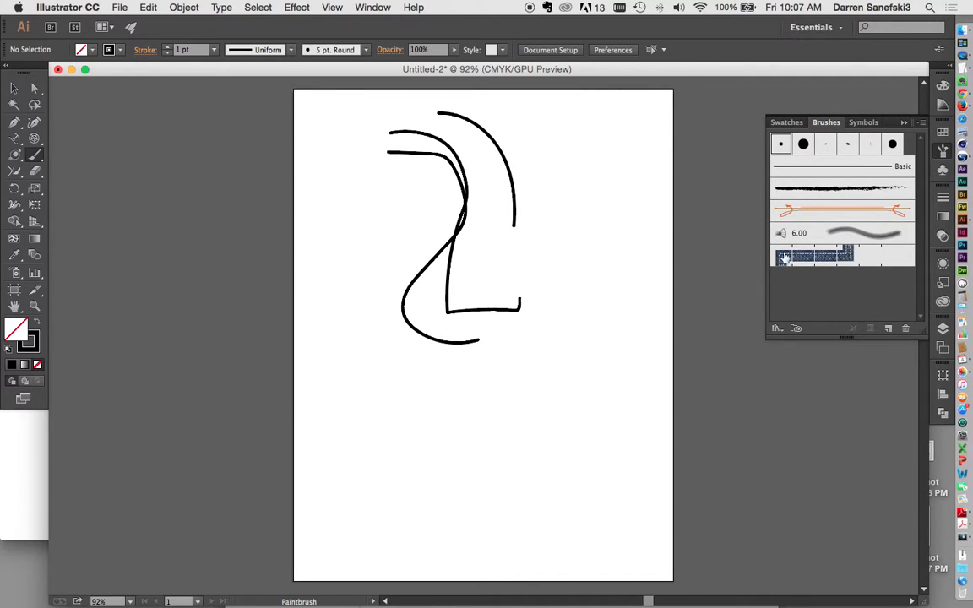
{"action": "mouse_move", "coordinate": [513, 111]}
{"action": "left_mouse_down"}
{"action": "mouse_move", "coordinate": [544, 151]}
{"action": "mouse_move", "coordinate": [545, 265]}
{"action": "mouse_move", "coordinate": [526, 320]}
{"action": "left_mouse_up"}
{"action": "mouse_move", "coordinate": [530, 108]}
{"action": "left_mouse_down"}
{"action": "mouse_move", "coordinate": [576, 200]}
{"action": "mouse_move", "coordinate": [564, 308]}
{"action": "left_mouse_up"}
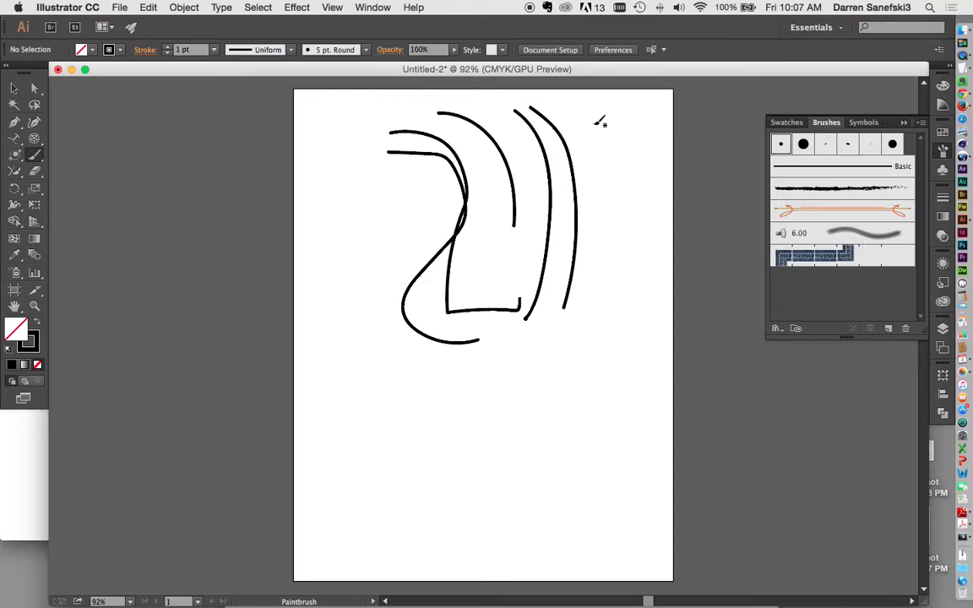
{"action": "left_click_drag", "start_coordinate": [587, 110], "coordinate": [612, 327]}
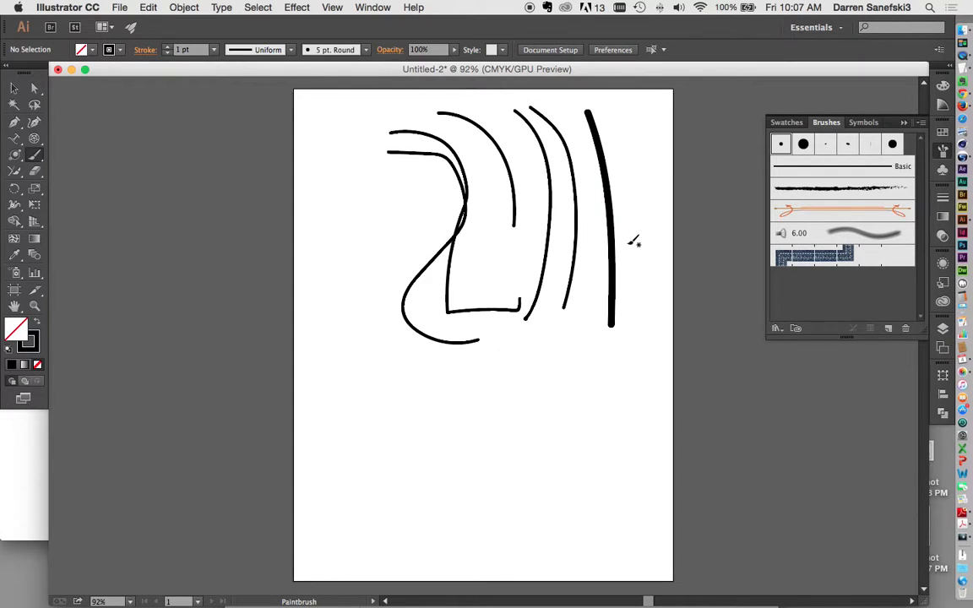
{"action": "left_click_drag", "start_coordinate": [600, 110], "coordinate": [640, 353]}
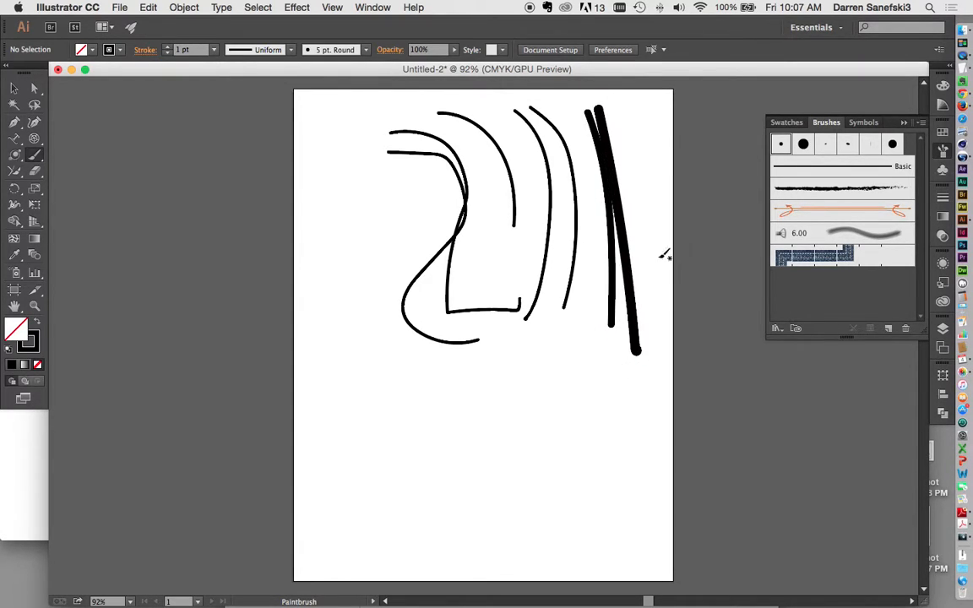
Paint one thick stroke along the artboard's right side, and four long vertical strokes along the left side, each thinner than the one before
{"action": "left_click_drag", "start_coordinate": [624, 108], "coordinate": [673, 323]}
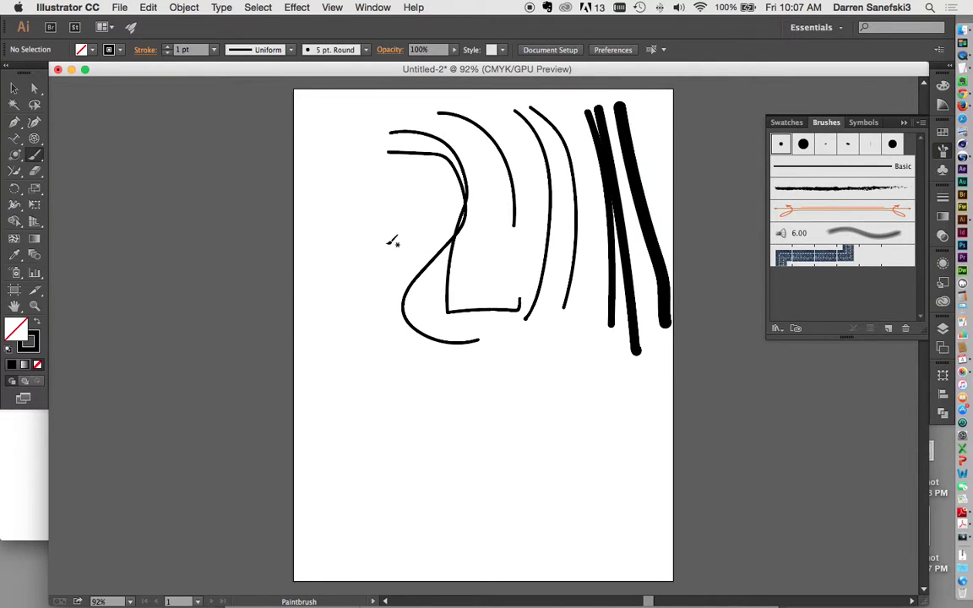
{"action": "left_click_drag", "start_coordinate": [364, 215], "coordinate": [371, 422]}
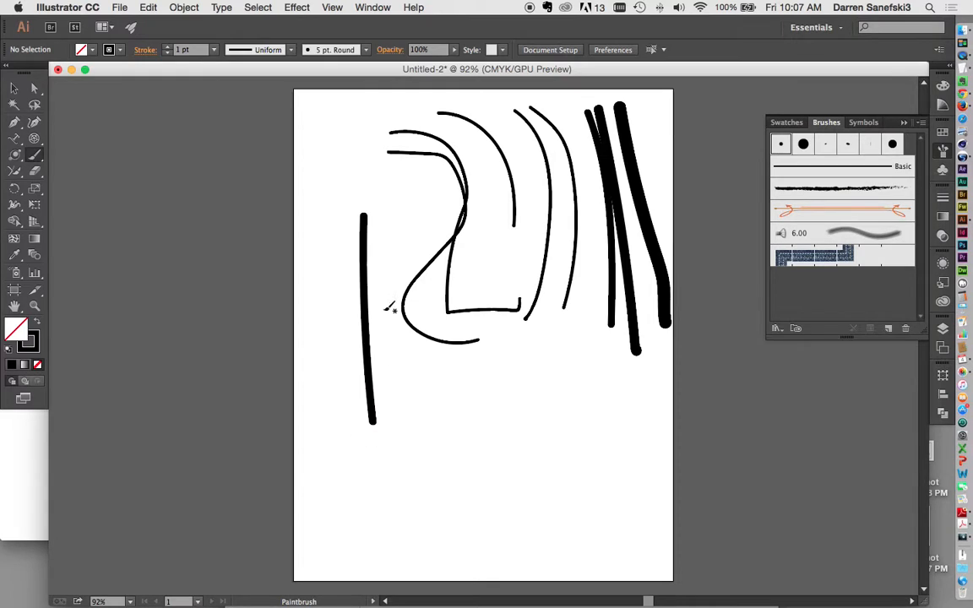
{"action": "left_click_drag", "start_coordinate": [335, 216], "coordinate": [339, 415]}
{"action": "left_click_drag", "start_coordinate": [312, 225], "coordinate": [311, 448]}
{"action": "left_click_drag", "start_coordinate": [298, 235], "coordinate": [294, 414]}
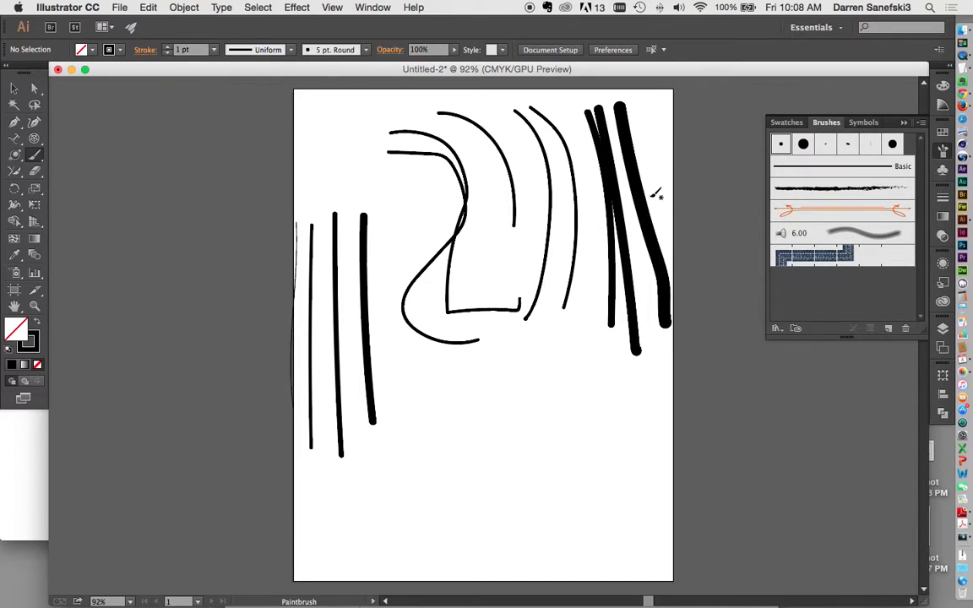
Examine the Paintbrush strokes as bare paths in Outline mode, and return to GPU Preview
{"action": "left_click", "coordinate": [328, 8]}
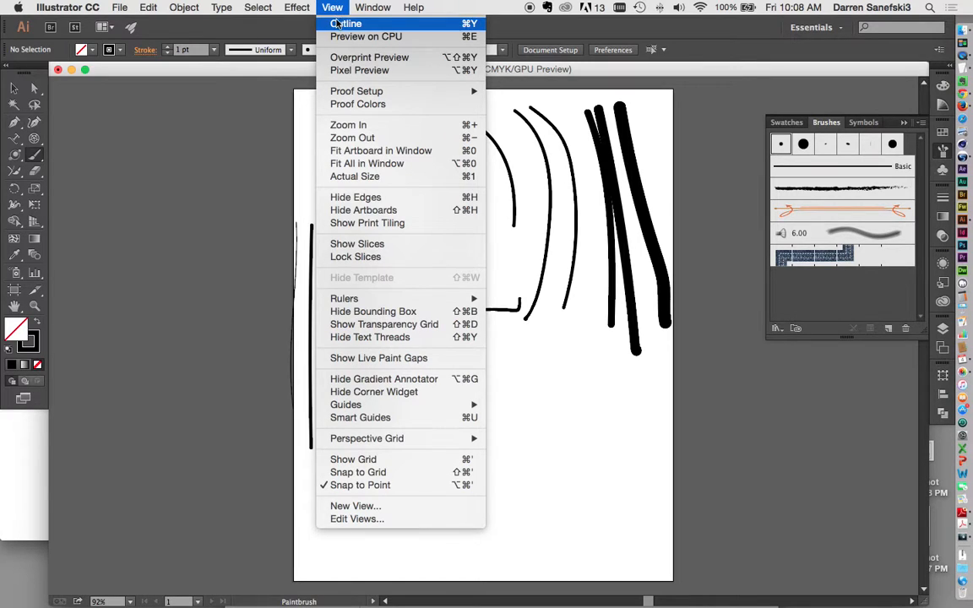
{"action": "left_click", "coordinate": [336, 23]}
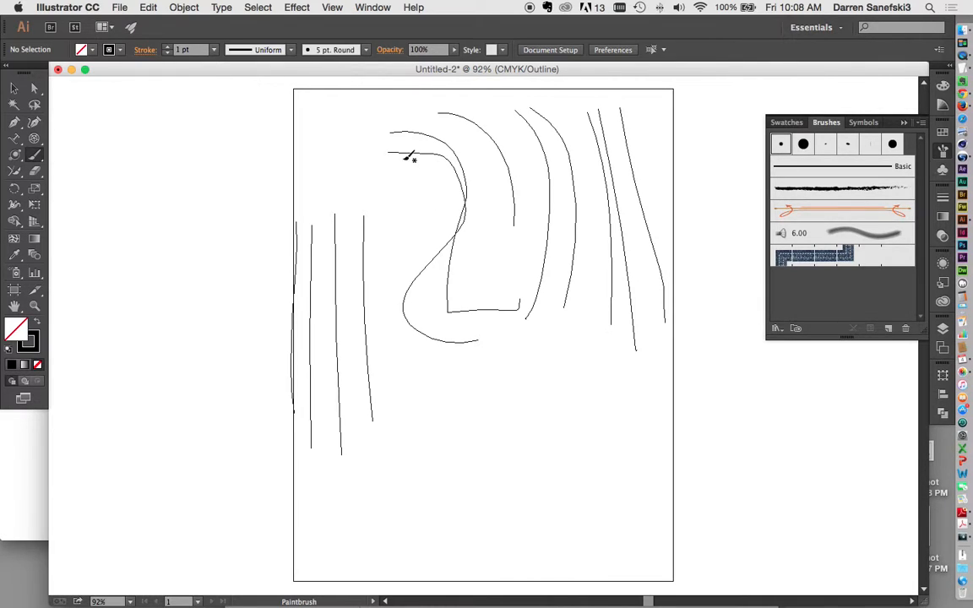
{"action": "left_click", "coordinate": [332, 7]}
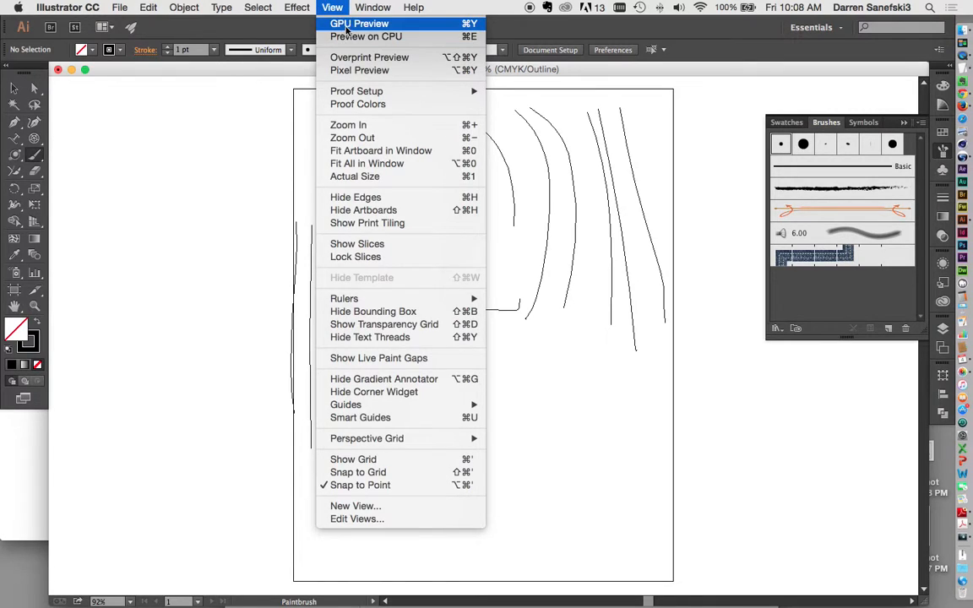
{"action": "left_click", "coordinate": [347, 25]}
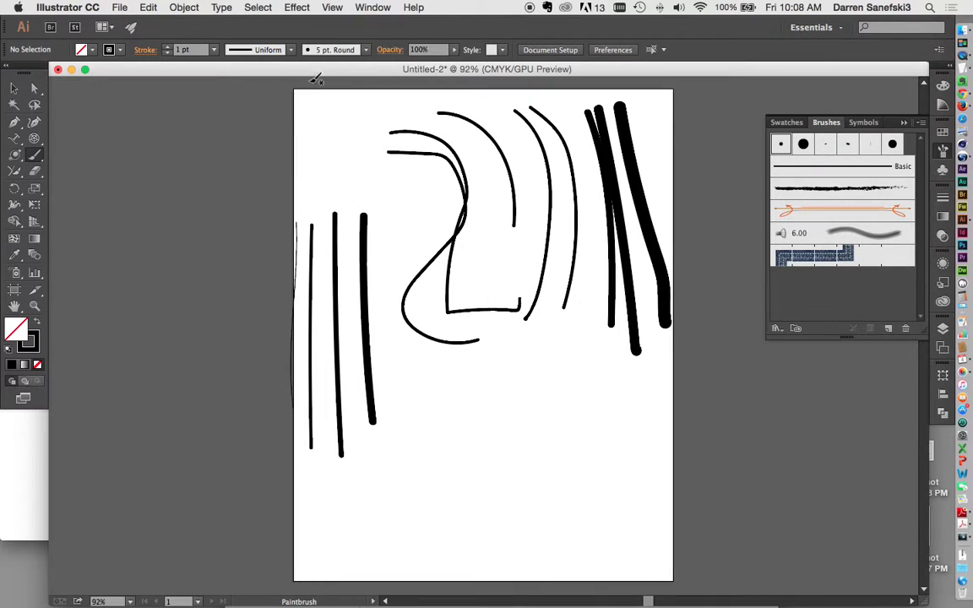
Paint four long, progressively thicker strokes in the artboard's lower right with the Blob Brush tool
{"action": "left_click", "coordinate": [35, 154]}
{"action": "left_click", "coordinate": [81, 172]}
{"action": "left_click_drag", "start_coordinate": [566, 356], "coordinate": [571, 524]}
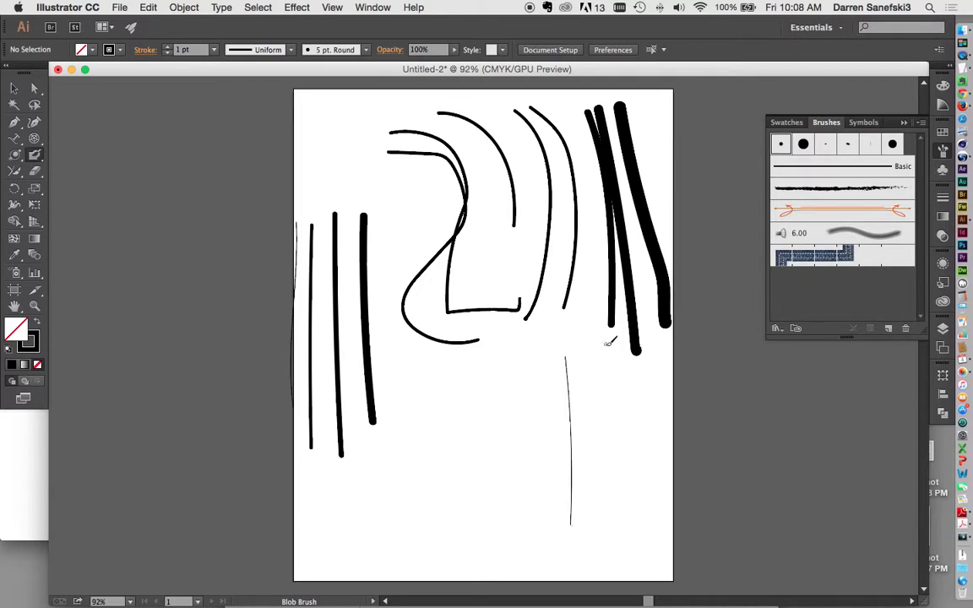
{"action": "left_click_drag", "start_coordinate": [595, 347], "coordinate": [607, 541]}
{"action": "left_click_drag", "start_coordinate": [618, 344], "coordinate": [633, 514]}
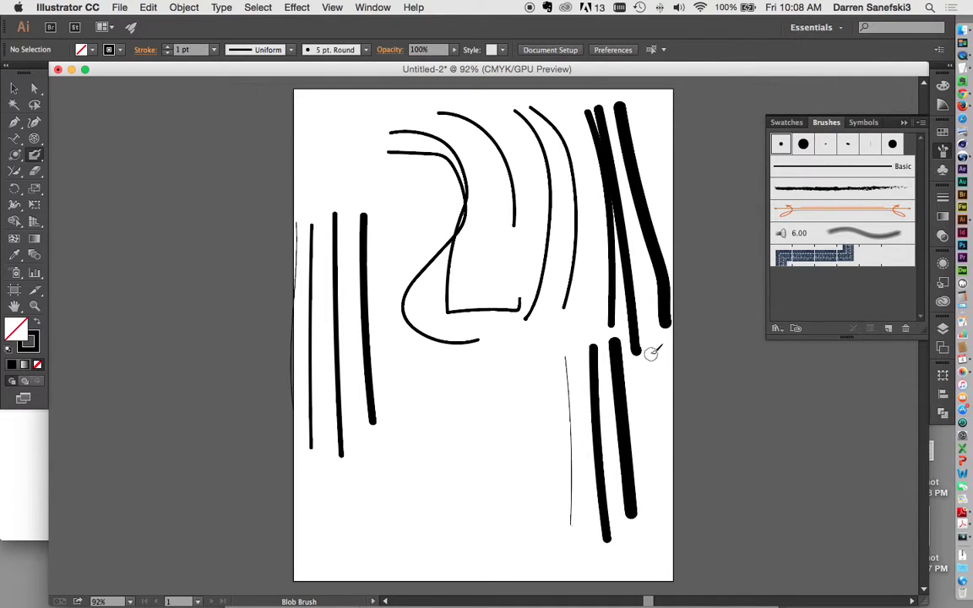
{"action": "left_click_drag", "start_coordinate": [652, 332], "coordinate": [673, 553]}
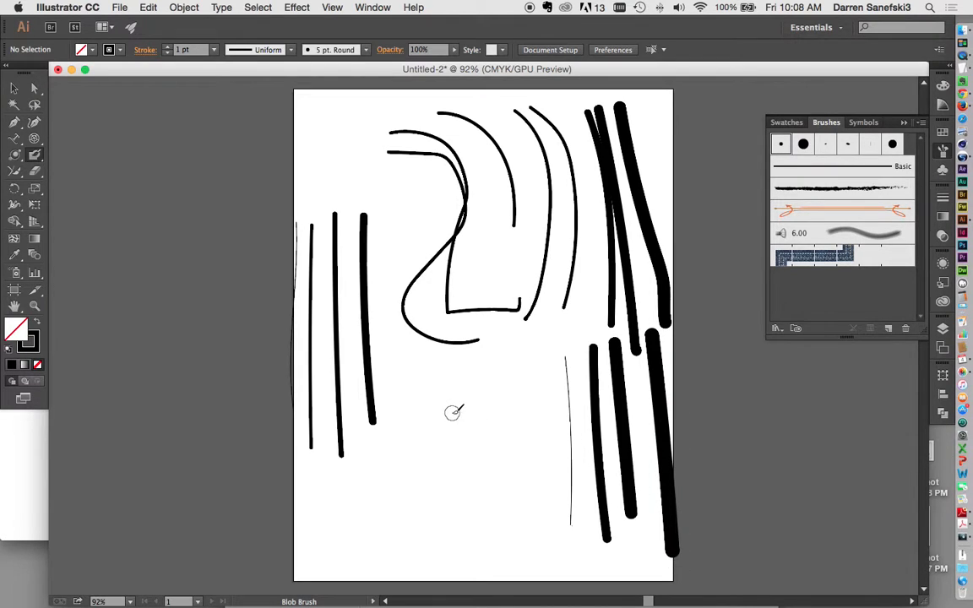
Paint a dense overlapping Blob Brush scribble in the artboard's lower middle, and show the artwork in Outline mode
{"action": "left_click_drag", "start_coordinate": [452, 408], "coordinate": [454, 554]}
{"action": "mouse_move", "coordinate": [481, 456]}
{"action": "left_mouse_down"}
{"action": "mouse_move", "coordinate": [410, 478]}
{"action": "mouse_move", "coordinate": [456, 485]}
{"action": "mouse_move", "coordinate": [387, 520]}
{"action": "mouse_move", "coordinate": [382, 447]}
{"action": "mouse_move", "coordinate": [472, 408]}
{"action": "mouse_move", "coordinate": [504, 471]}
{"action": "mouse_move", "coordinate": [424, 526]}
{"action": "mouse_move", "coordinate": [425, 535]}
{"action": "mouse_move", "coordinate": [501, 445]}
{"action": "mouse_move", "coordinate": [399, 407]}
{"action": "mouse_move", "coordinate": [480, 434]}
{"action": "mouse_move", "coordinate": [514, 433]}
{"action": "mouse_move", "coordinate": [502, 514]}
{"action": "mouse_move", "coordinate": [396, 467]}
{"action": "mouse_move", "coordinate": [359, 479]}
{"action": "mouse_move", "coordinate": [474, 439]}
{"action": "mouse_move", "coordinate": [538, 469]}
{"action": "mouse_move", "coordinate": [400, 434]}
{"action": "mouse_move", "coordinate": [469, 396]}
{"action": "mouse_move", "coordinate": [527, 473]}
{"action": "mouse_move", "coordinate": [438, 355]}
{"action": "left_mouse_up"}
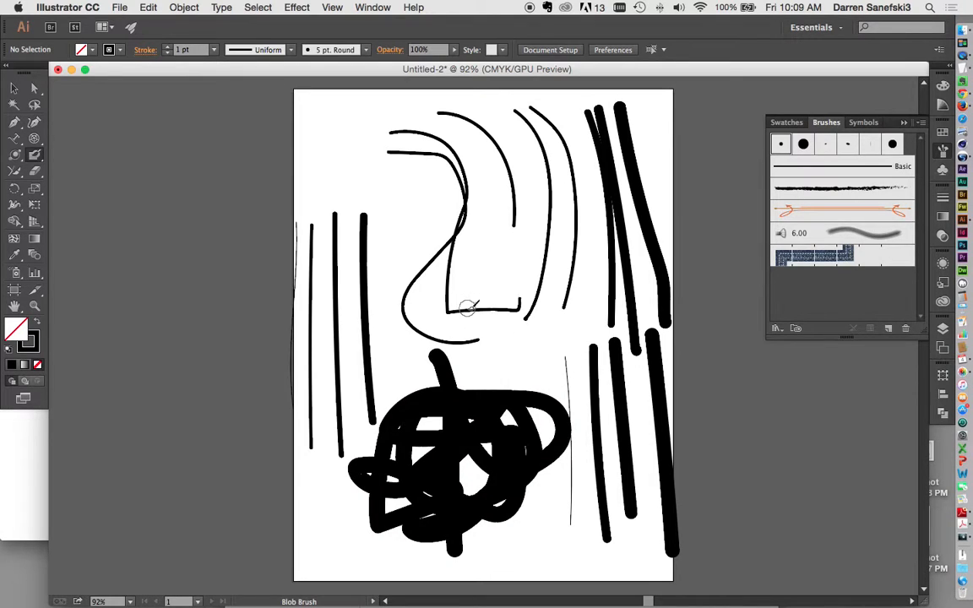
{"action": "left_click", "coordinate": [333, 8]}
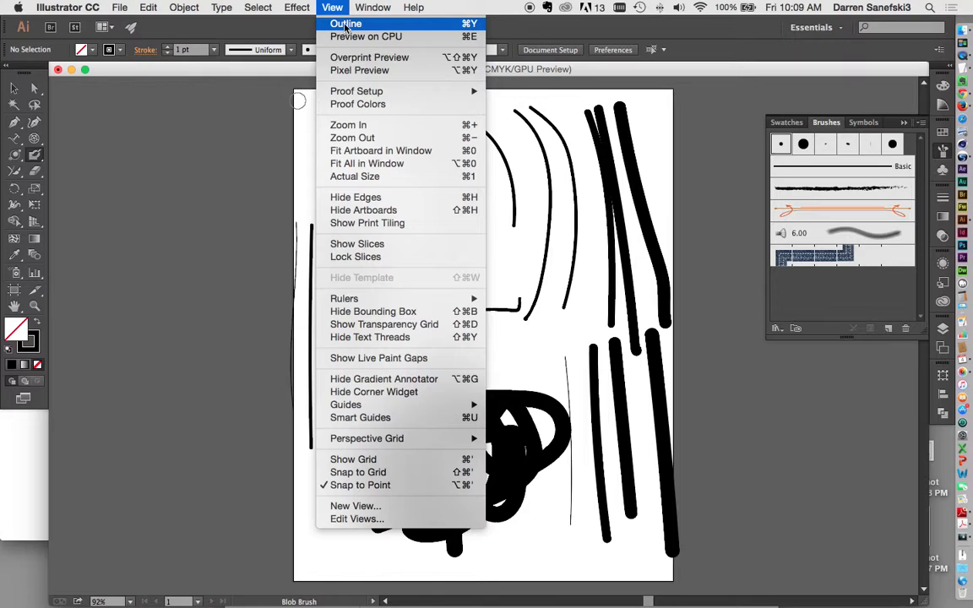
{"action": "left_click", "coordinate": [345, 25]}
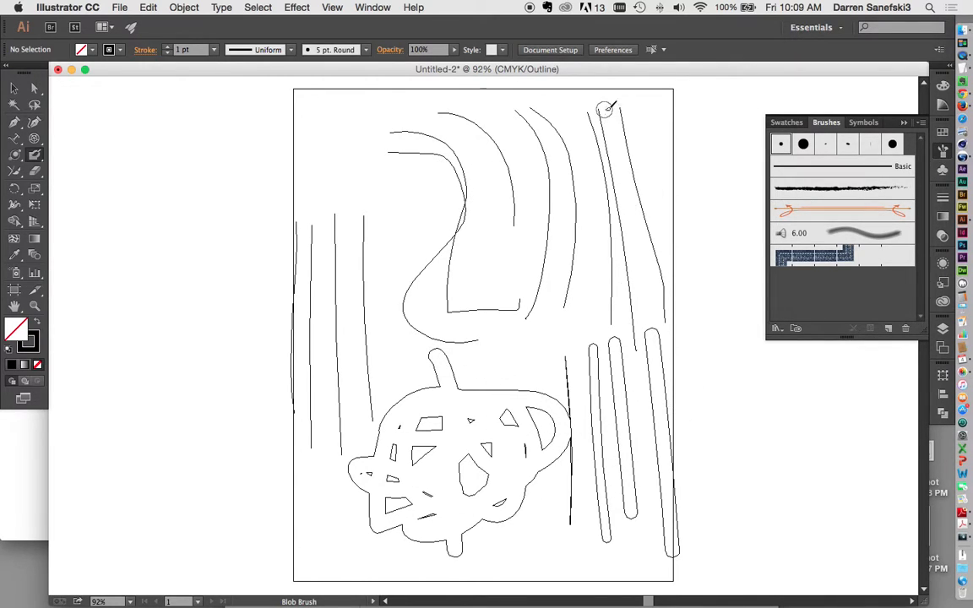
Reshape the scribble's upper edge by moving a curve segment and an anchor point with Direct Selection, and return to GPU Preview
{"action": "left_click", "coordinate": [35, 88]}
{"action": "left_click", "coordinate": [486, 393]}
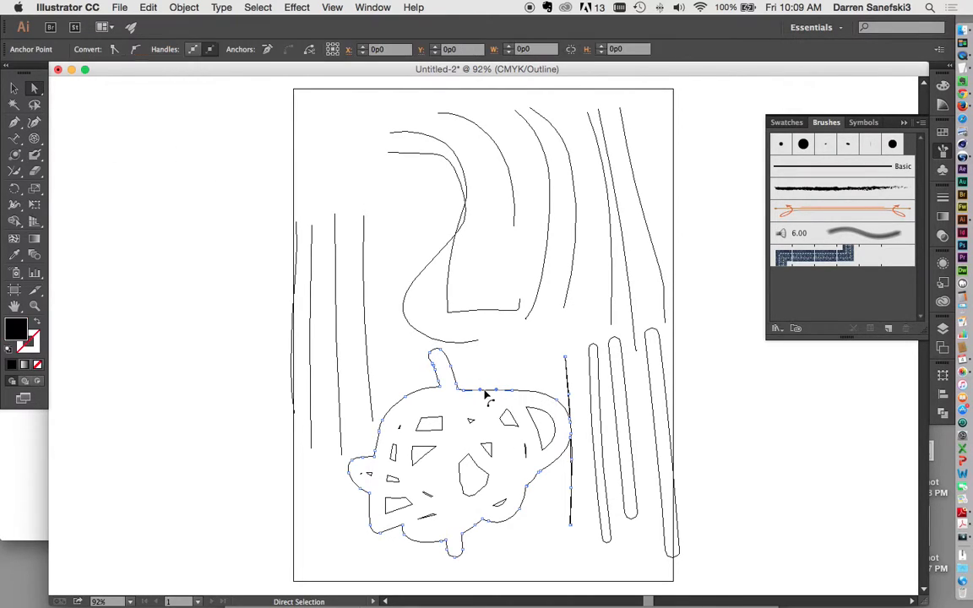
{"action": "left_click_drag", "start_coordinate": [496, 391], "coordinate": [474, 361]}
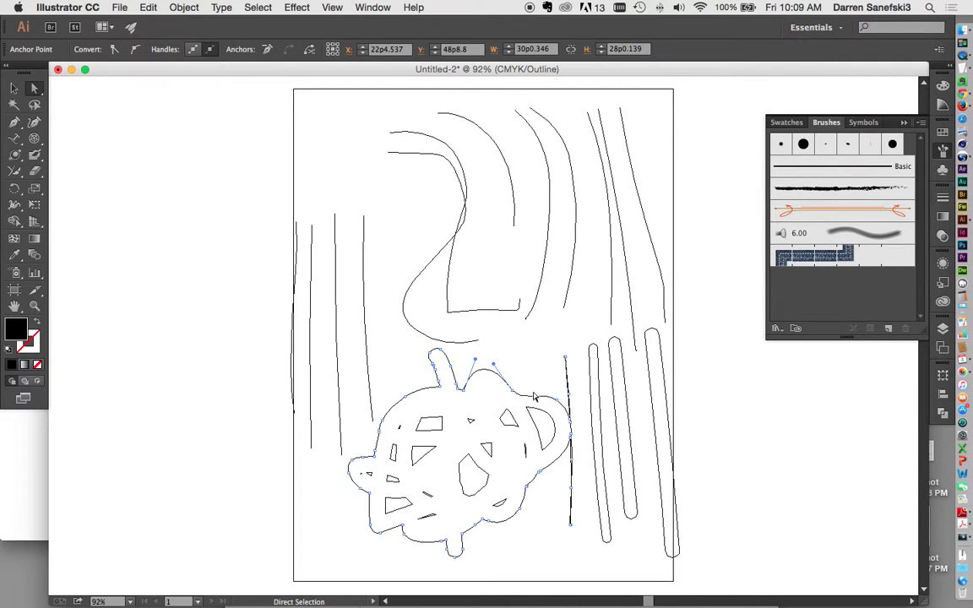
{"action": "mouse_move", "coordinate": [513, 391]}
{"action": "left_mouse_down"}
{"action": "mouse_move", "coordinate": [525, 374]}
{"action": "mouse_move", "coordinate": [575, 383]}
{"action": "mouse_move", "coordinate": [531, 407]}
{"action": "mouse_move", "coordinate": [502, 397]}
{"action": "left_mouse_up"}
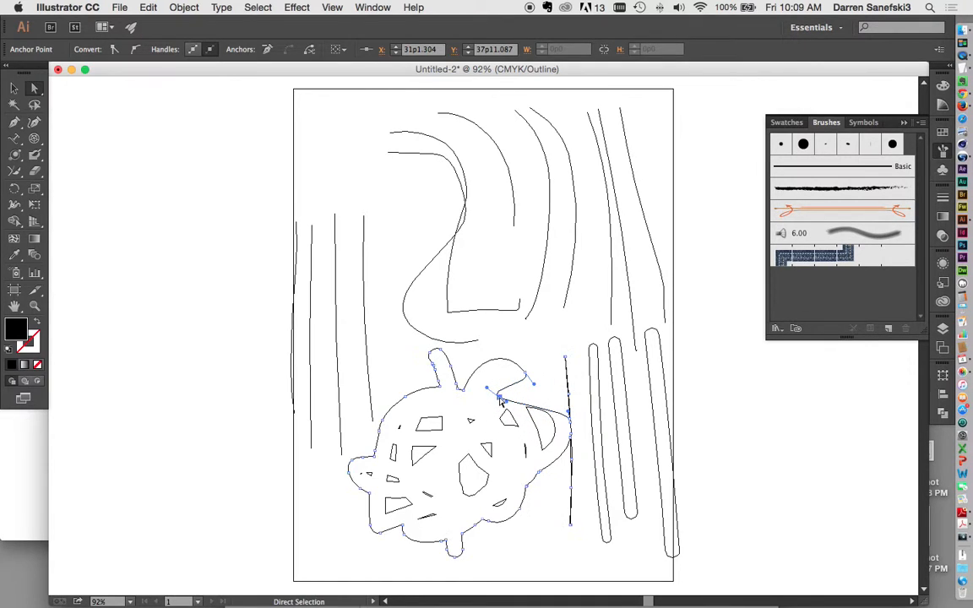
{"action": "left_click", "coordinate": [300, 8]}
{"action": "mouse_move", "coordinate": [335, 8]}
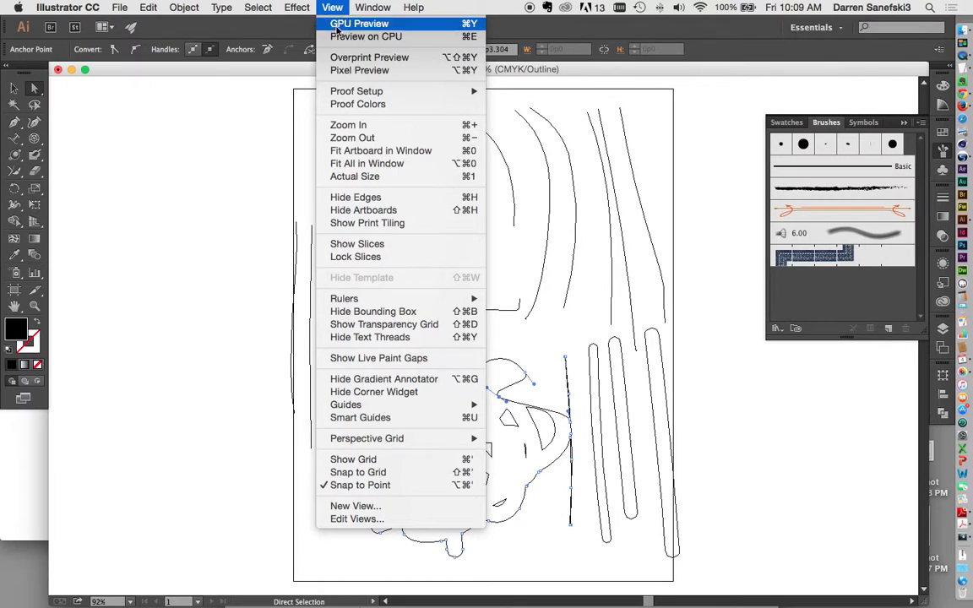
{"action": "left_click", "coordinate": [345, 25]}
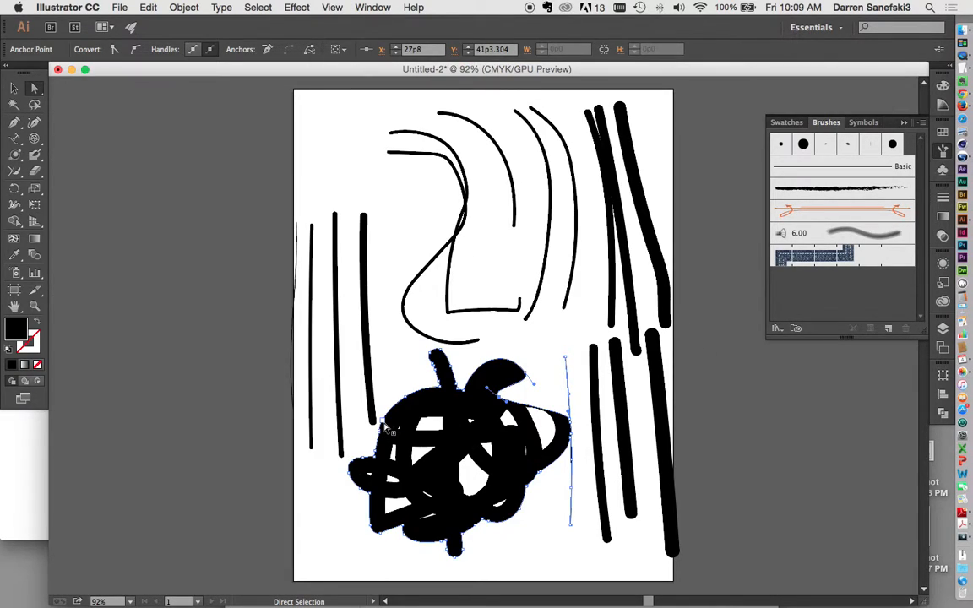
Pull an anchor point on the scribble's upper-left edge inward, and delete all artwork from the artboard
{"action": "left_click", "coordinate": [426, 414]}
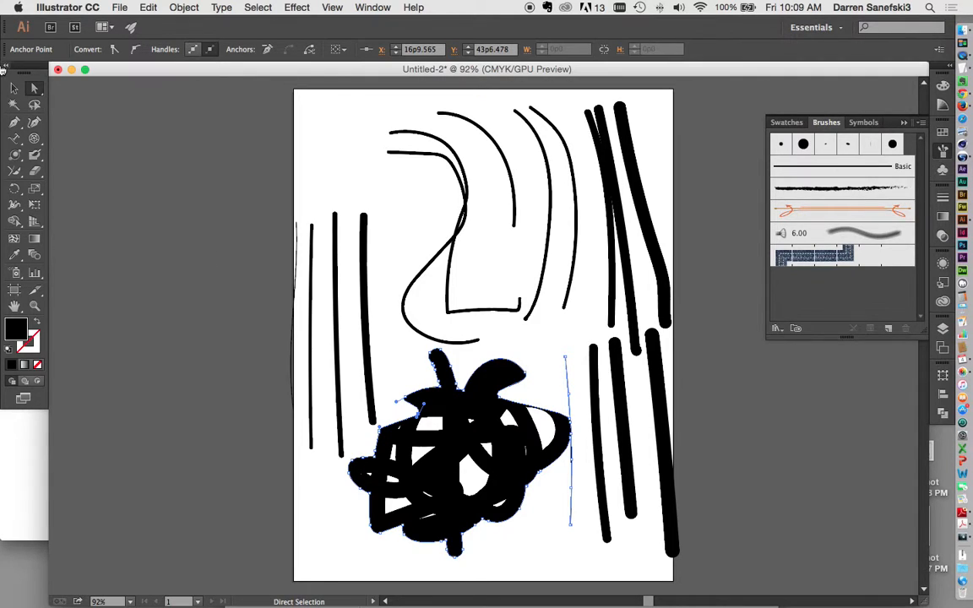
{"action": "key", "text": "super+a"}
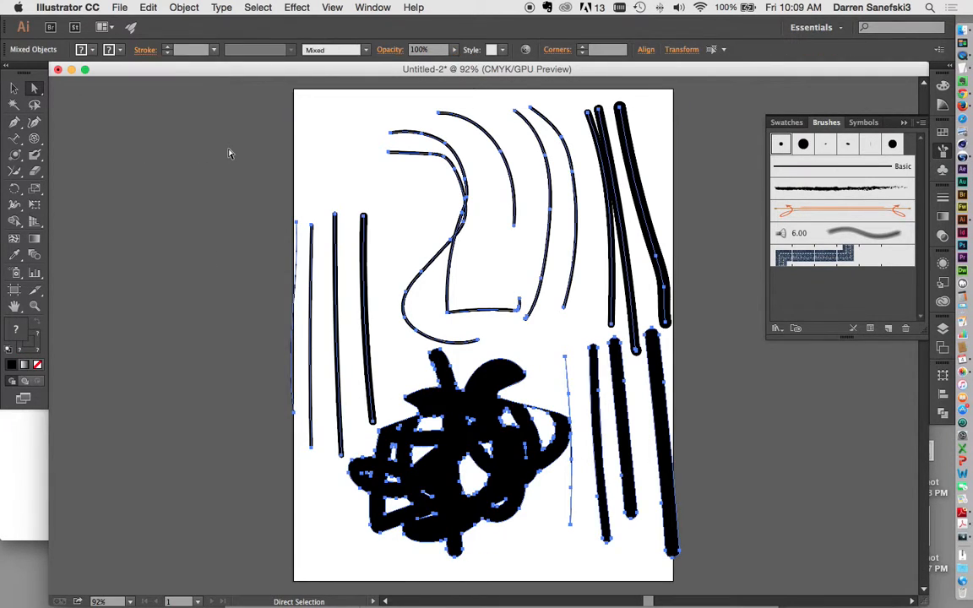
{"action": "key", "text": "Delete"}
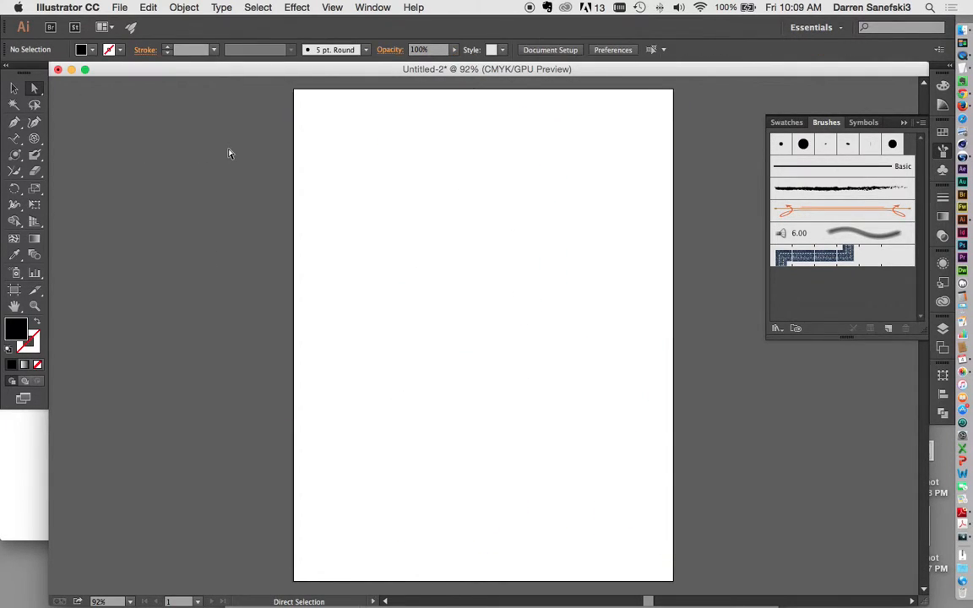
{"action": "left_click", "coordinate": [12, 173]}
{"action": "left_click_drag", "start_coordinate": [12, 174], "coordinate": [75, 175]}
{"action": "mouse_move", "coordinate": [336, 206]}
{"action": "left_mouse_down"}
{"action": "mouse_move", "coordinate": [546, 93]}
{"action": "mouse_move", "coordinate": [616, 162]}
{"action": "mouse_move", "coordinate": [481, 342]}
{"action": "left_mouse_up"}
{"action": "mouse_move", "coordinate": [488, 219]}
{"action": "left_mouse_down"}
{"action": "mouse_move", "coordinate": [514, 463]}
{"action": "mouse_move", "coordinate": [536, 457]}
{"action": "left_mouse_up"}
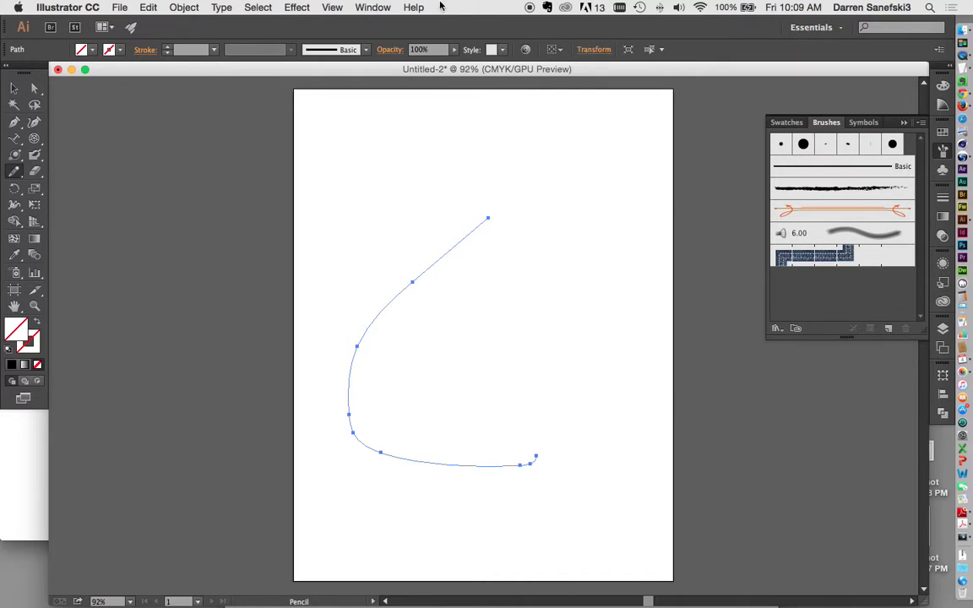
{"action": "left_click", "coordinate": [14, 88]}
{"action": "left_click_drag", "start_coordinate": [297, 91], "coordinate": [688, 440]}
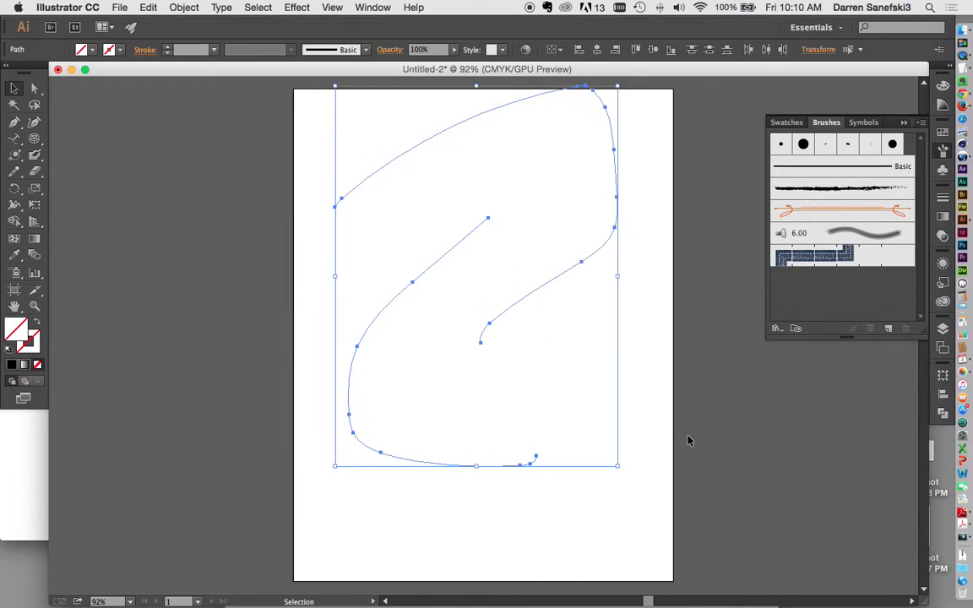
{"action": "key", "text": "Delete"}
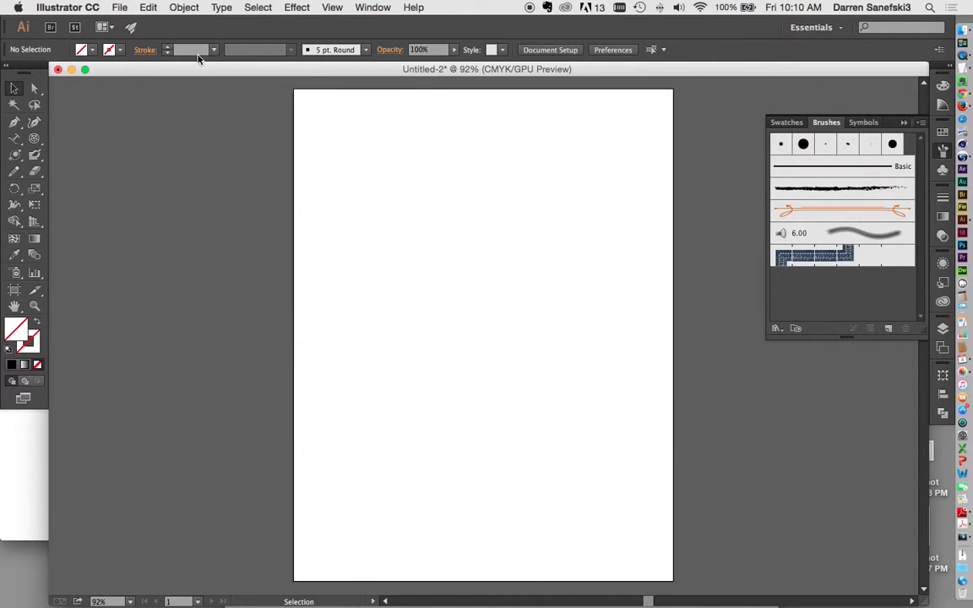
Set the stroke weight to 7 pt and draw three large freehand curves on the artboard with the Pencil tool
{"action": "left_click", "coordinate": [150, 51]}
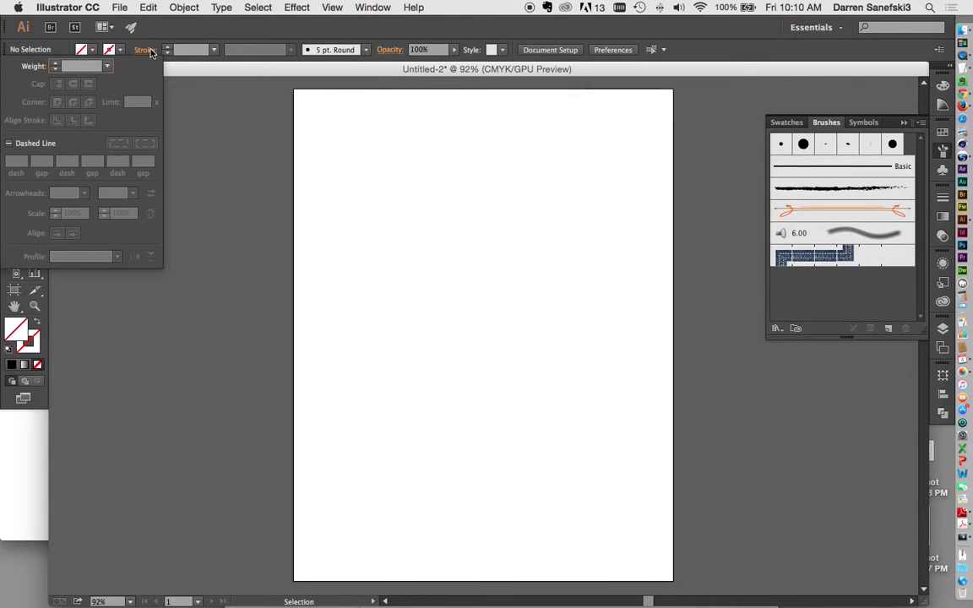
{"action": "left_click", "coordinate": [107, 67]}
{"action": "left_click", "coordinate": [124, 215]}
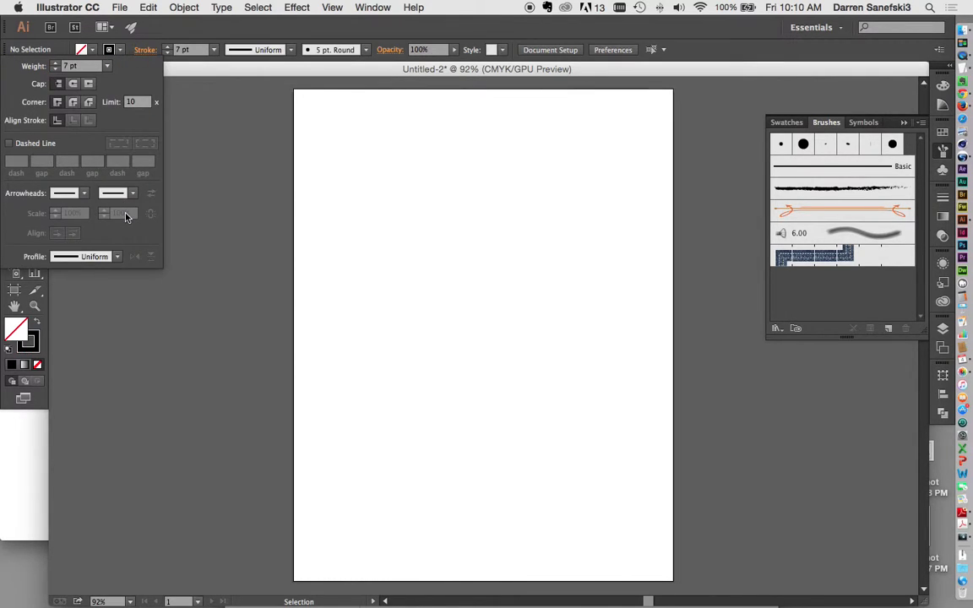
{"action": "left_click", "coordinate": [250, 175]}
{"action": "left_click", "coordinate": [14, 171]}
{"action": "mouse_move", "coordinate": [380, 151]}
{"action": "left_mouse_down"}
{"action": "mouse_move", "coordinate": [530, 161]}
{"action": "mouse_move", "coordinate": [371, 347]}
{"action": "mouse_move", "coordinate": [461, 375]}
{"action": "left_mouse_up"}
{"action": "mouse_move", "coordinate": [455, 194]}
{"action": "left_mouse_down"}
{"action": "mouse_move", "coordinate": [361, 270]}
{"action": "mouse_move", "coordinate": [355, 413]}
{"action": "mouse_move", "coordinate": [589, 338]}
{"action": "left_mouse_up"}
{"action": "mouse_move", "coordinate": [558, 307]}
{"action": "left_mouse_down"}
{"action": "mouse_move", "coordinate": [596, 162]}
{"action": "mouse_move", "coordinate": [455, 116]}
{"action": "left_mouse_up"}
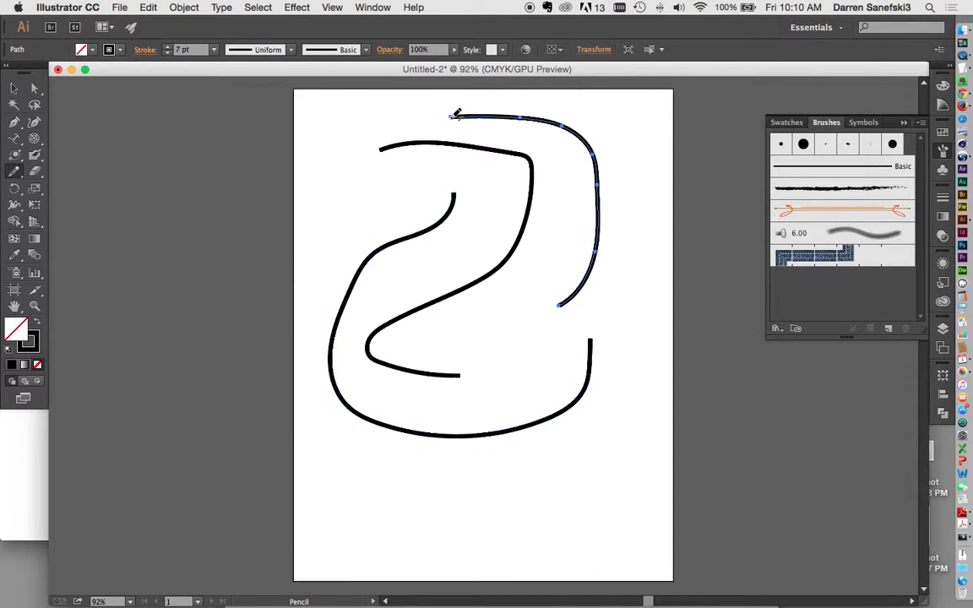
Smooth the inner S-shaped curve along its upper-right bend and its diagonal middle section with the Smooth tool
{"action": "left_click_drag", "start_coordinate": [14, 170], "coordinate": [53, 189]}
{"action": "left_click", "coordinate": [14, 88]}
{"action": "left_click", "coordinate": [534, 177]}
{"action": "left_click", "coordinate": [532, 177]}
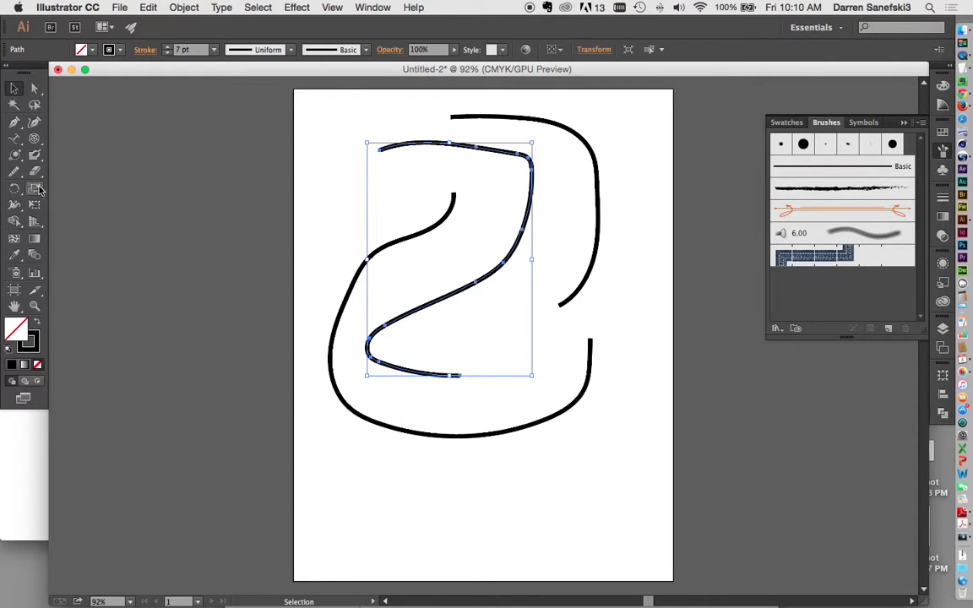
{"action": "left_click", "coordinate": [13, 171]}
{"action": "mouse_move", "coordinate": [507, 153]}
{"action": "left_mouse_down"}
{"action": "mouse_move", "coordinate": [526, 154]}
{"action": "mouse_move", "coordinate": [532, 167]}
{"action": "mouse_move", "coordinate": [507, 157]}
{"action": "mouse_move", "coordinate": [514, 149]}
{"action": "mouse_move", "coordinate": [536, 176]}
{"action": "mouse_move", "coordinate": [540, 169]}
{"action": "mouse_move", "coordinate": [515, 143]}
{"action": "mouse_move", "coordinate": [537, 168]}
{"action": "left_mouse_up"}
{"action": "mouse_move", "coordinate": [516, 263]}
{"action": "left_mouse_down"}
{"action": "mouse_move", "coordinate": [504, 254]}
{"action": "mouse_move", "coordinate": [482, 286]}
{"action": "mouse_move", "coordinate": [355, 325]}
{"action": "mouse_move", "coordinate": [372, 360]}
{"action": "mouse_move", "coordinate": [384, 324]}
{"action": "mouse_move", "coordinate": [369, 351]}
{"action": "mouse_move", "coordinate": [376, 361]}
{"action": "mouse_move", "coordinate": [380, 328]}
{"action": "mouse_move", "coordinate": [423, 319]}
{"action": "mouse_move", "coordinate": [370, 348]}
{"action": "mouse_move", "coordinate": [376, 358]}
{"action": "mouse_move", "coordinate": [389, 324]}
{"action": "mouse_move", "coordinate": [364, 350]}
{"action": "mouse_move", "coordinate": [393, 323]}
{"action": "left_mouse_up"}
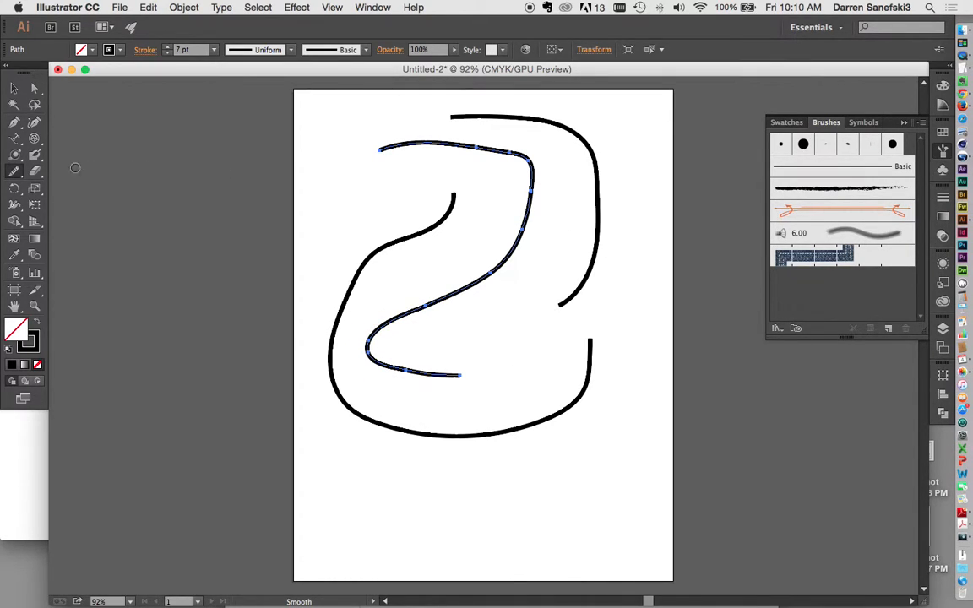
Erase a short section from the S-shaped curve's right side with the Path Eraser, and reconnect the ends with the Join tool
{"action": "left_click", "coordinate": [12, 173]}
{"action": "left_click_drag", "start_coordinate": [13, 175], "coordinate": [47, 205]}
{"action": "left_click_drag", "start_coordinate": [527, 221], "coordinate": [496, 278]}
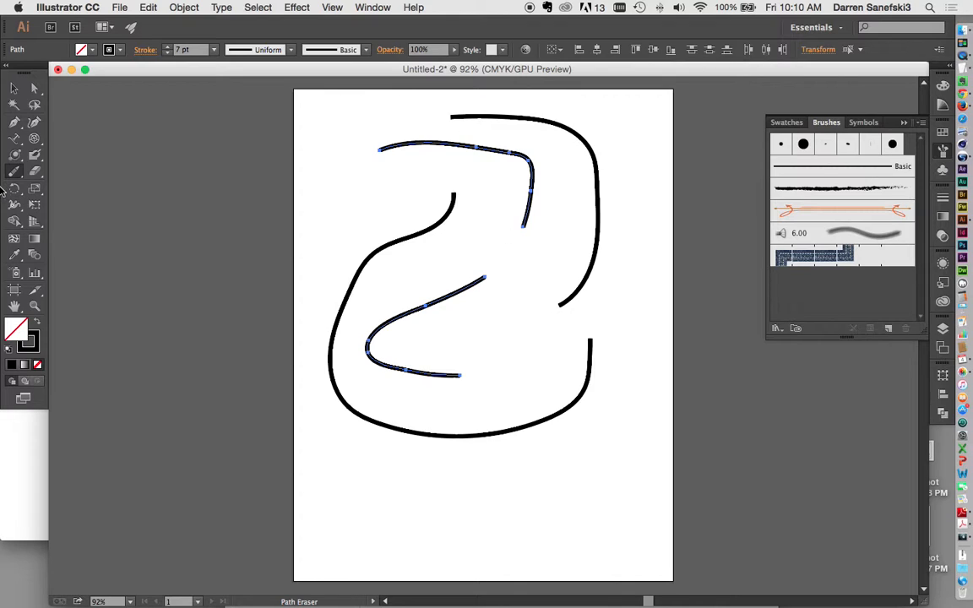
{"action": "left_click_drag", "start_coordinate": [14, 171], "coordinate": [61, 205]}
{"action": "left_click_drag", "start_coordinate": [524, 222], "coordinate": [463, 291]}
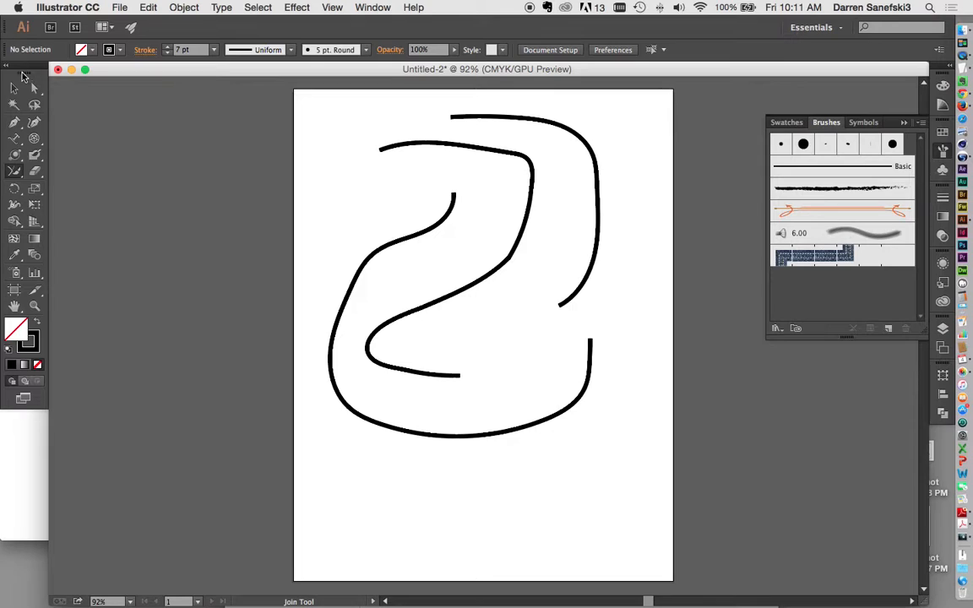
Erase a zigzag across the upper half of the S-shaped curve with the Eraser tool, breaking it into short pieces
{"action": "left_click", "coordinate": [37, 171]}
{"action": "left_click", "coordinate": [94, 171]}
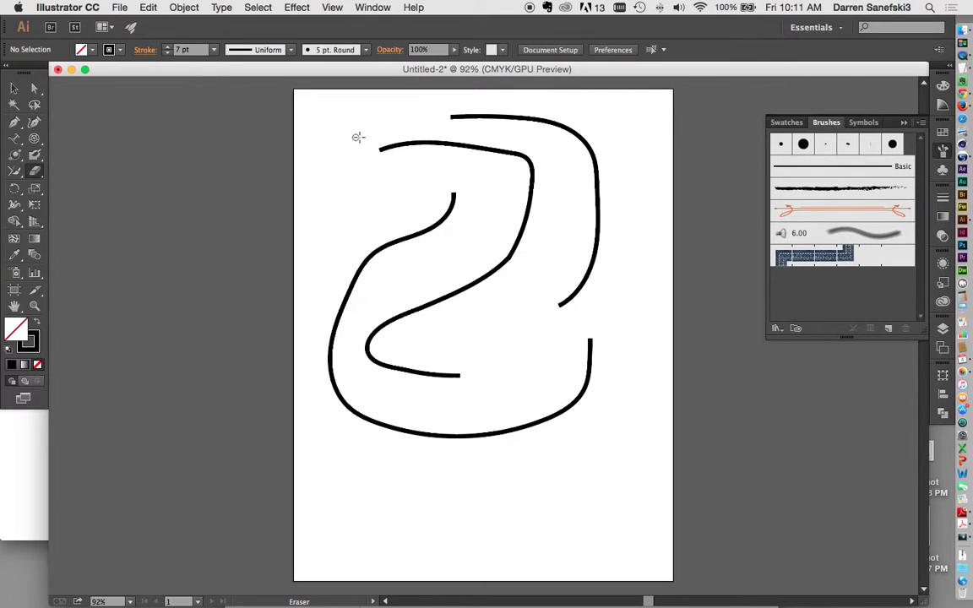
{"action": "mouse_move", "coordinate": [372, 159]}
{"action": "left_mouse_down"}
{"action": "mouse_move", "coordinate": [382, 145]}
{"action": "mouse_move", "coordinate": [469, 137]}
{"action": "mouse_move", "coordinate": [488, 152]}
{"action": "mouse_move", "coordinate": [515, 144]}
{"action": "mouse_move", "coordinate": [549, 202]}
{"action": "mouse_move", "coordinate": [515, 228]}
{"action": "mouse_move", "coordinate": [487, 231]}
{"action": "left_mouse_up"}
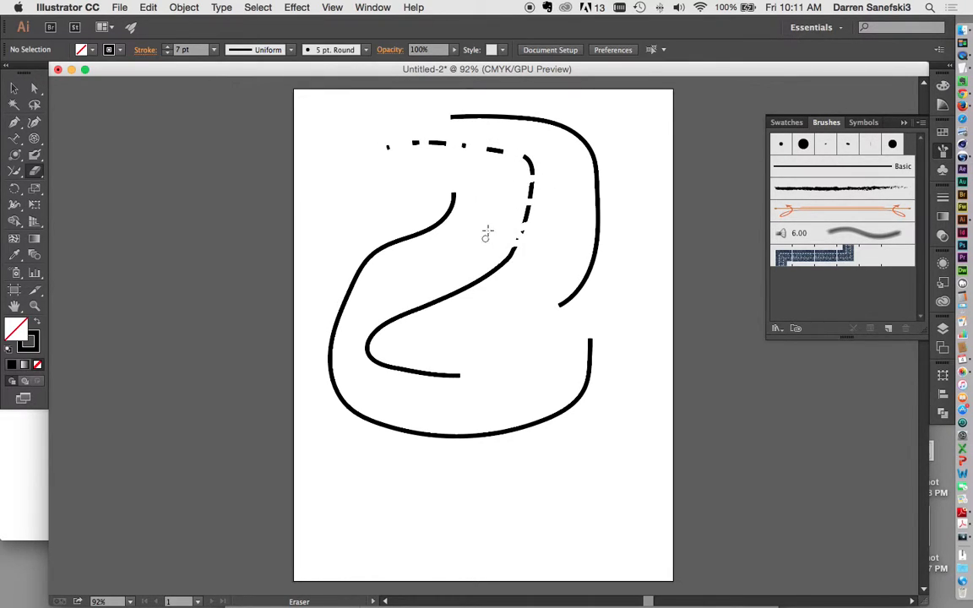
Cut the large outer curve with the Scissors tool at its upper-left bend, its left side and the middle of its bottom arc
{"action": "left_click", "coordinate": [34, 171]}
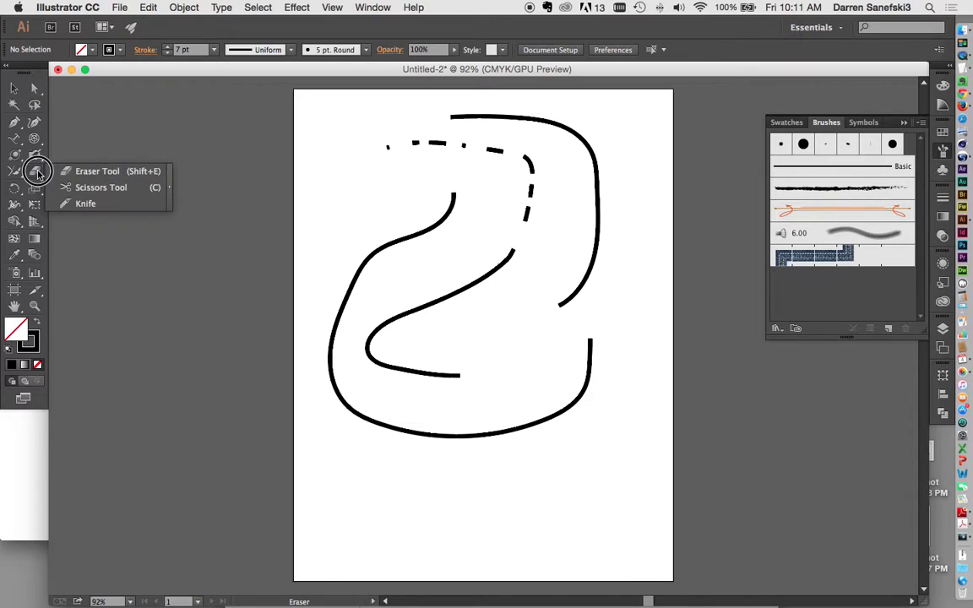
{"action": "left_click", "coordinate": [97, 187]}
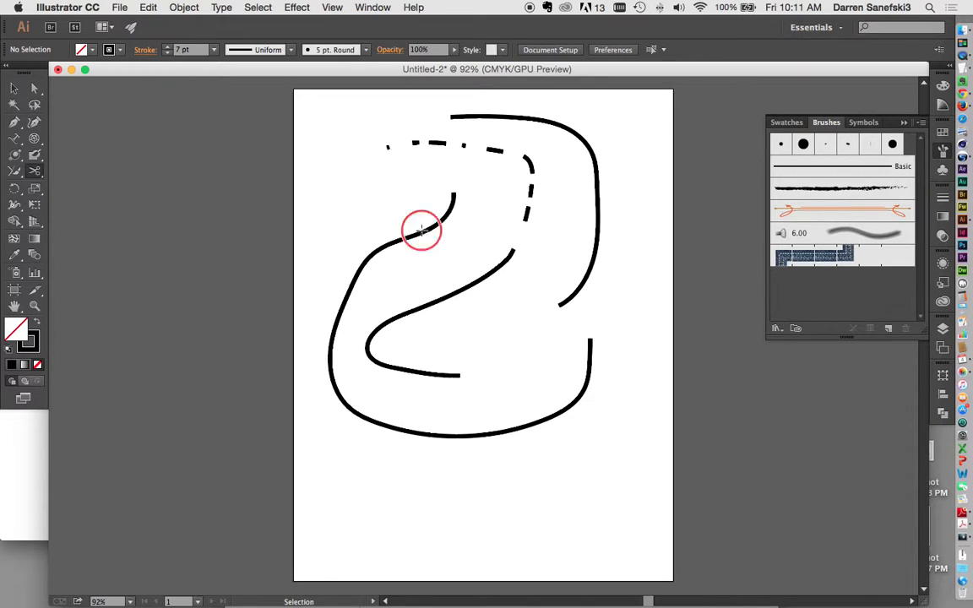
{"action": "left_click", "coordinate": [423, 236]}
{"action": "key", "text": "c"}
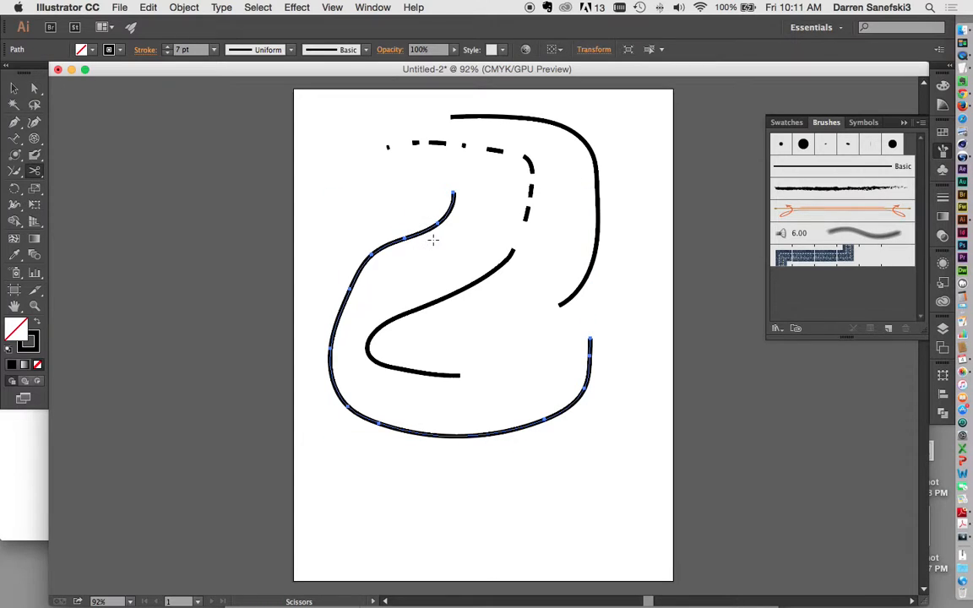
{"action": "left_click", "coordinate": [384, 246]}
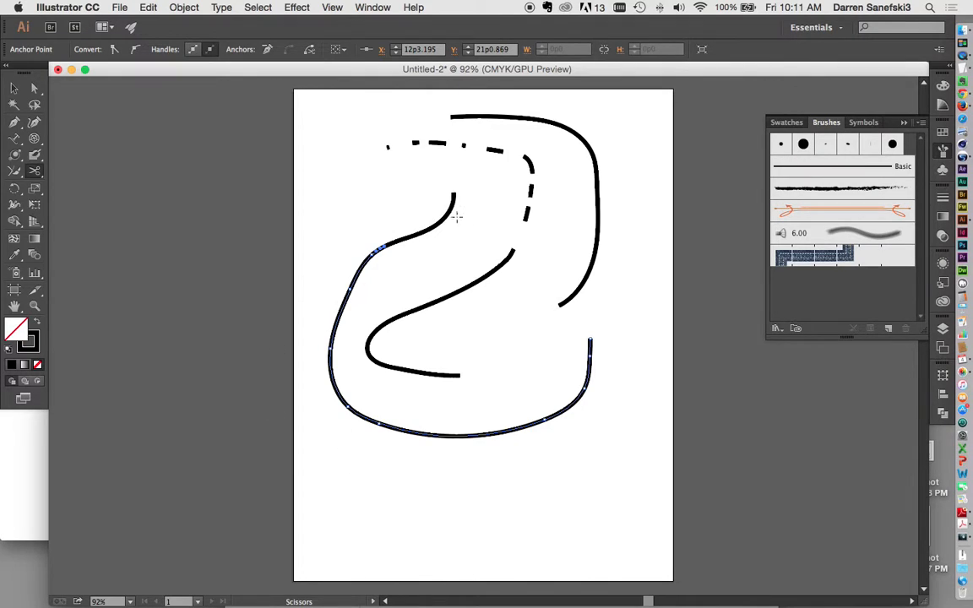
{"action": "left_click", "coordinate": [329, 369]}
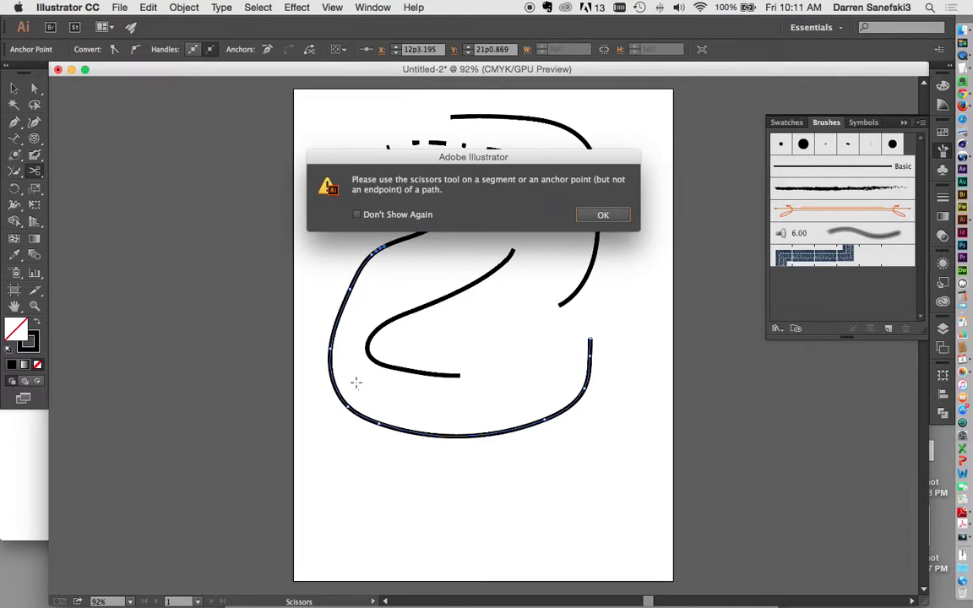
{"action": "left_click", "coordinate": [603, 214]}
{"action": "left_click", "coordinate": [331, 365]}
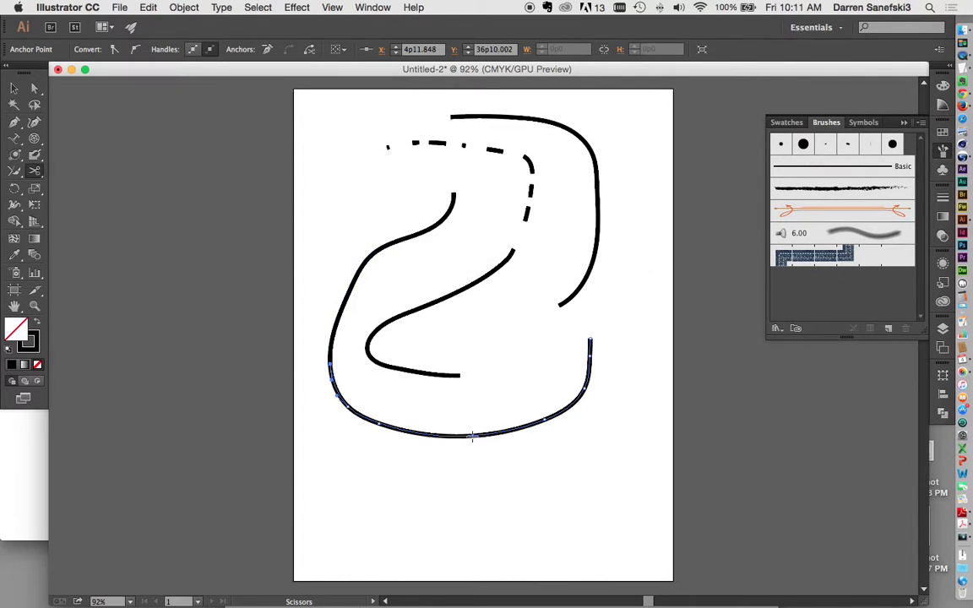
{"action": "left_click", "coordinate": [474, 436]}
Deselect the path and move the top, left and lower-left cut pieces of the outer curve apart with the Selection tool
{"action": "left_click", "coordinate": [14, 88]}
{"action": "left_click", "coordinate": [269, 163]}
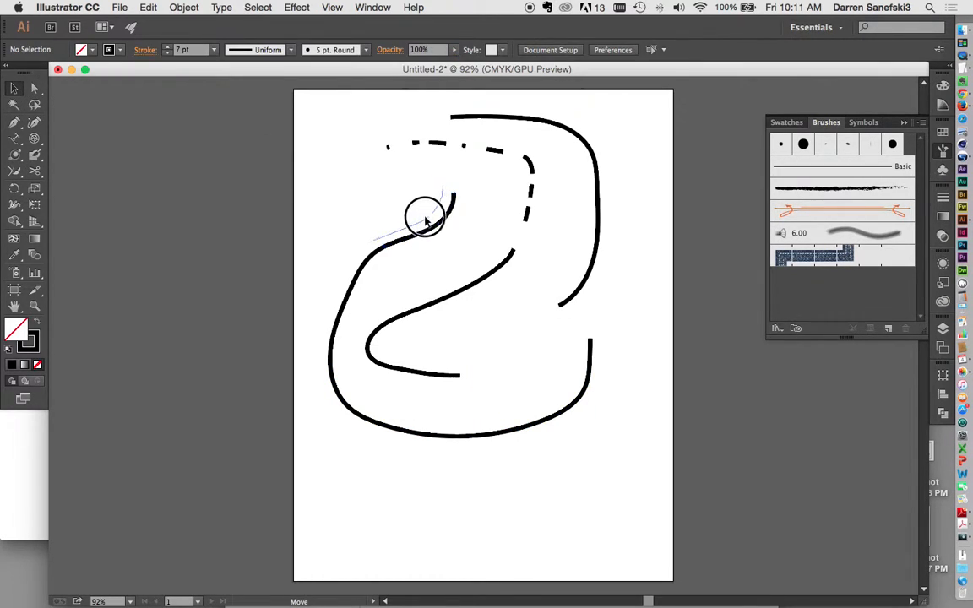
{"action": "left_click_drag", "start_coordinate": [417, 208], "coordinate": [415, 208]}
{"action": "left_click_drag", "start_coordinate": [364, 266], "coordinate": [391, 254]}
{"action": "left_click_drag", "start_coordinate": [341, 399], "coordinate": [312, 353]}
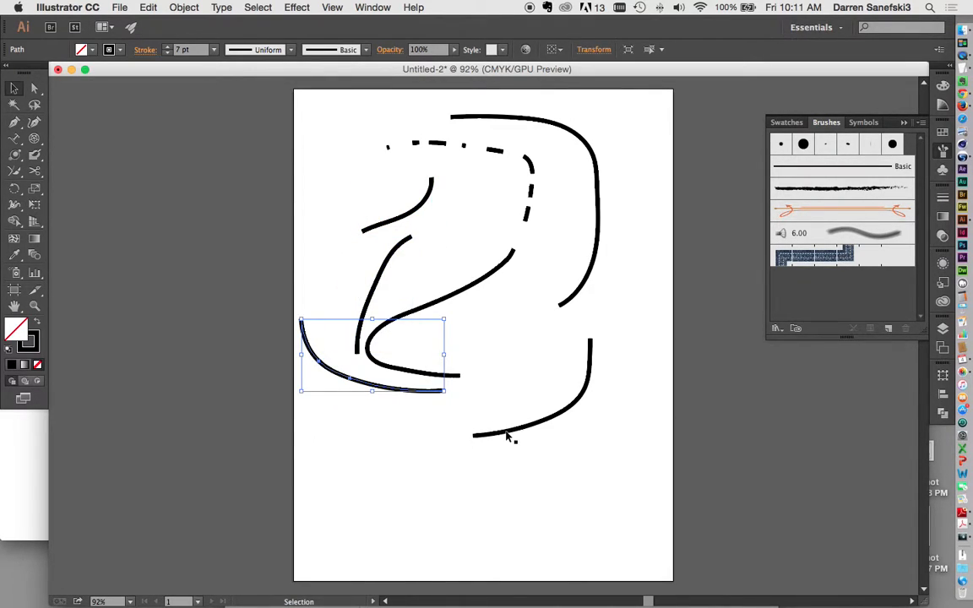